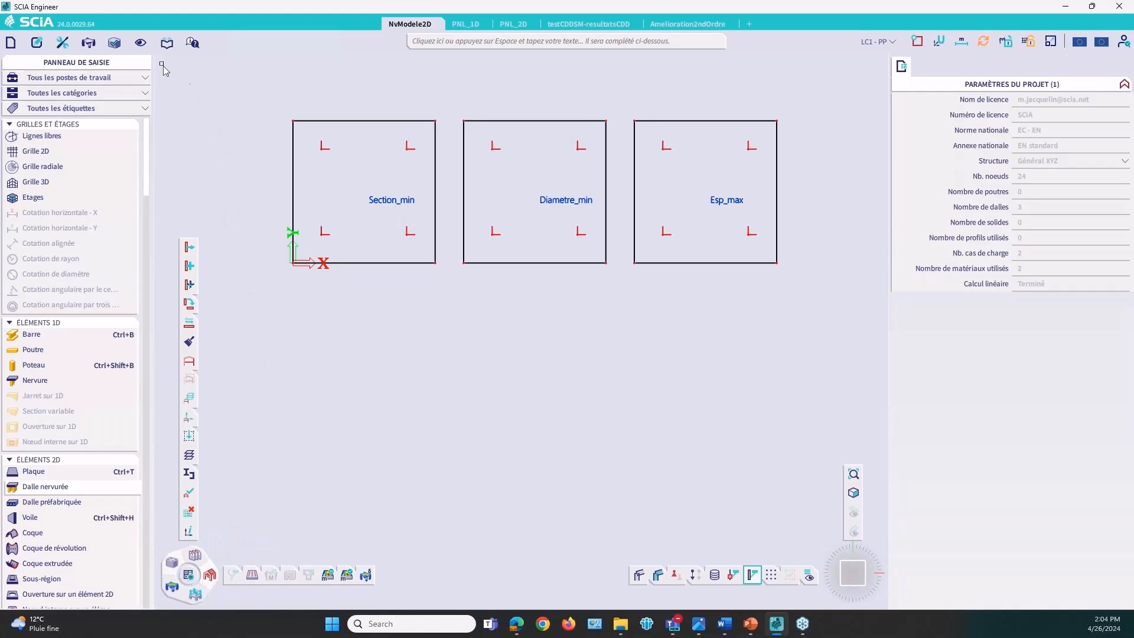
Step: Open the concrete configuration, hide its remarks area and reposition the dialog over the model
left_click(116, 44)
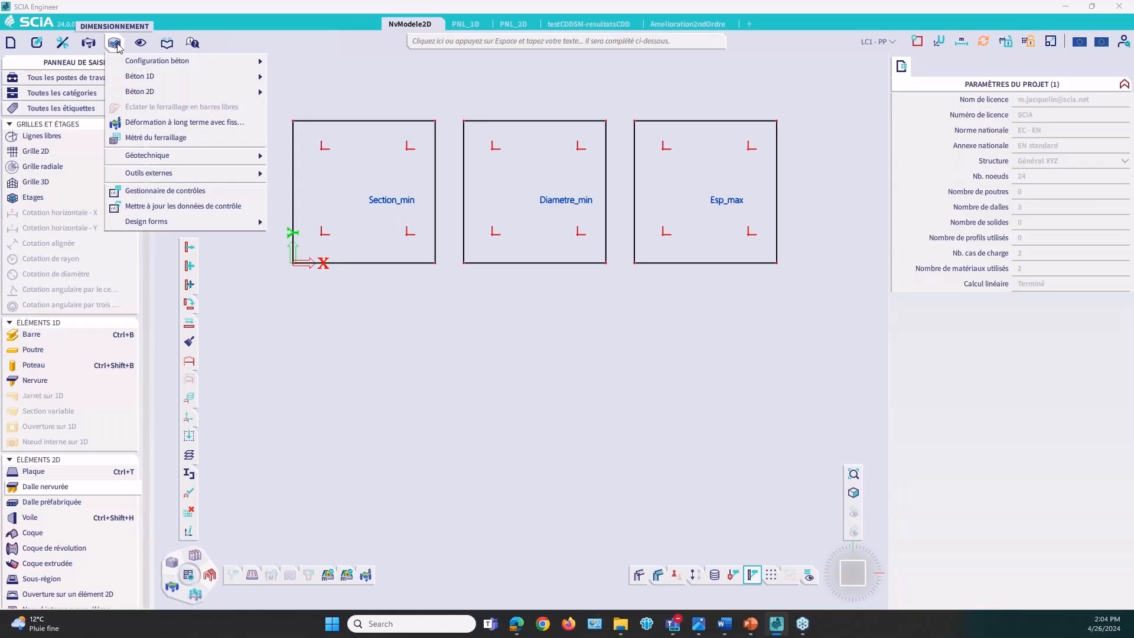
mouse_move(144, 65)
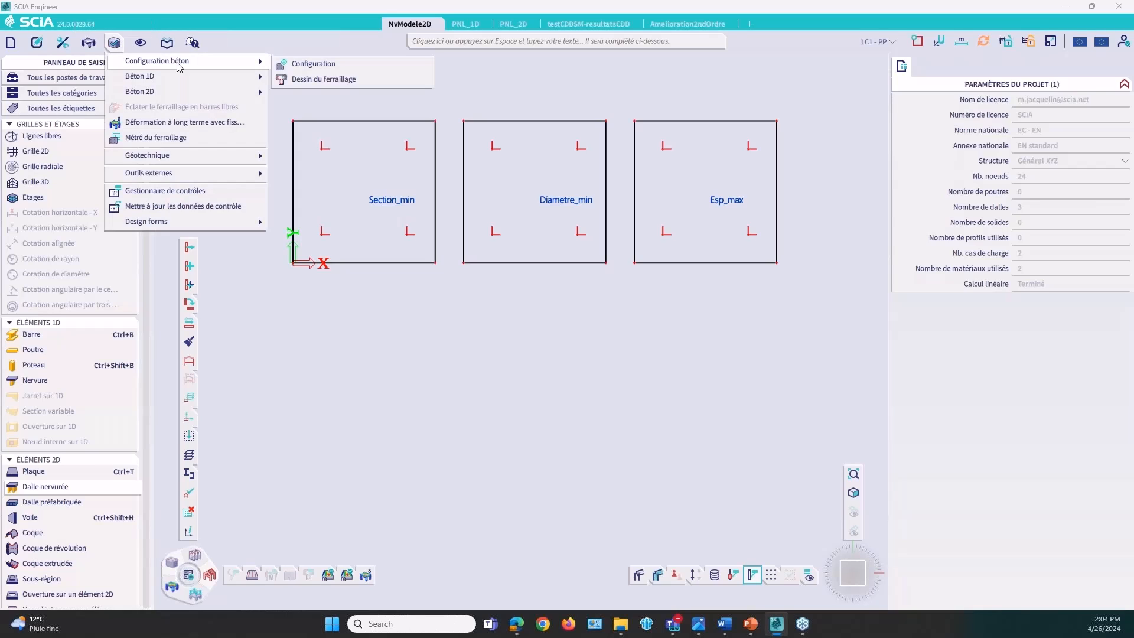
left_click(313, 65)
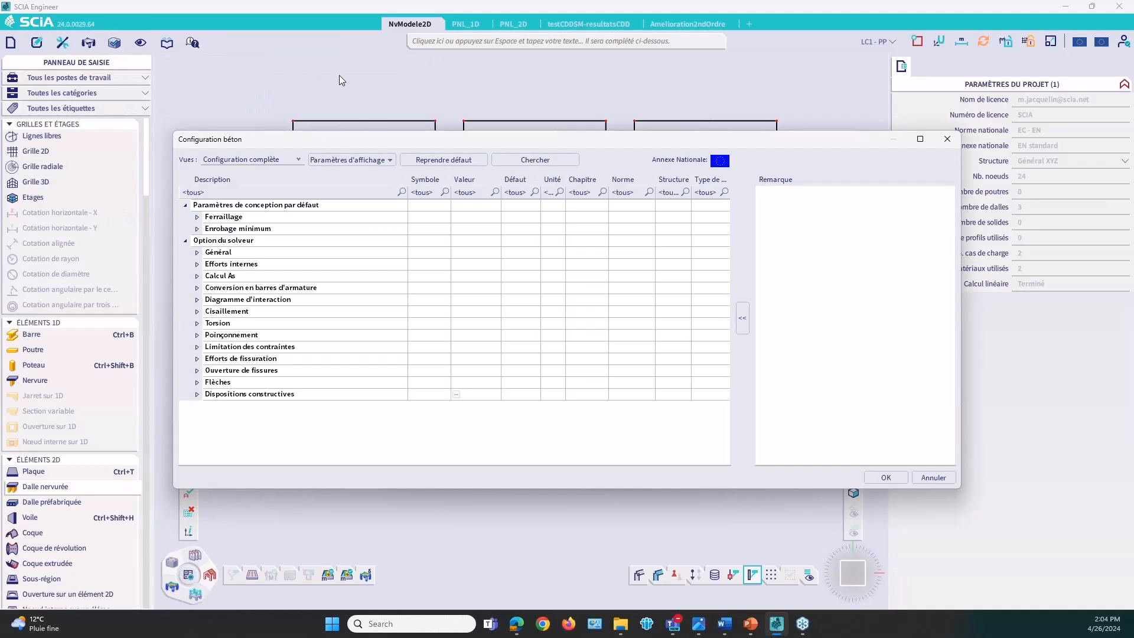
left_click(742, 318)
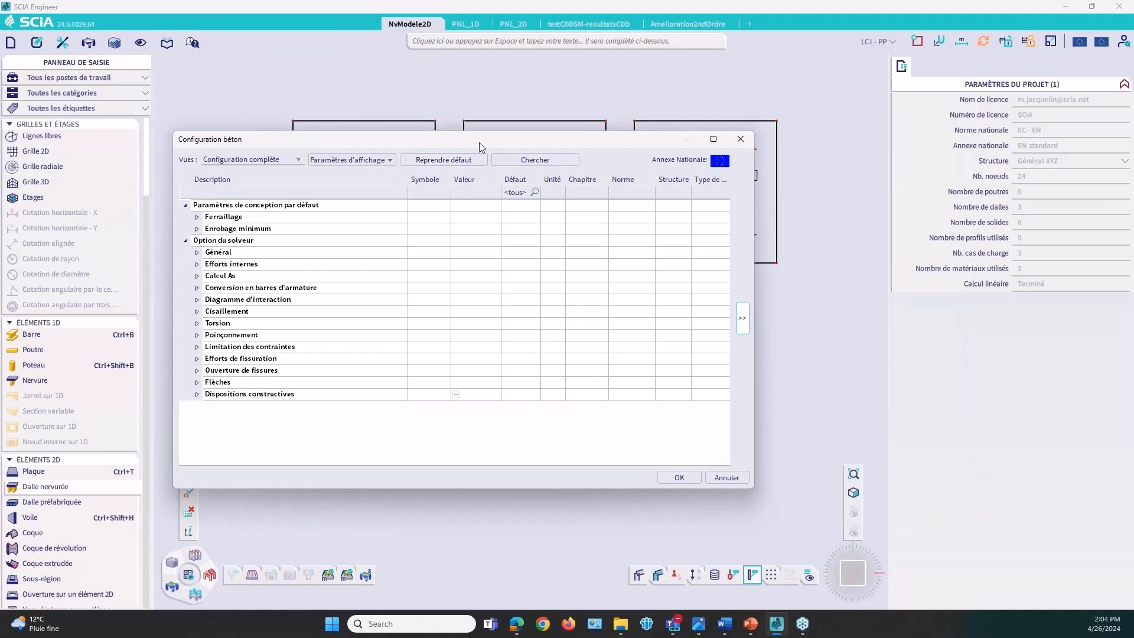
left_click_drag(479, 139, 572, 105)
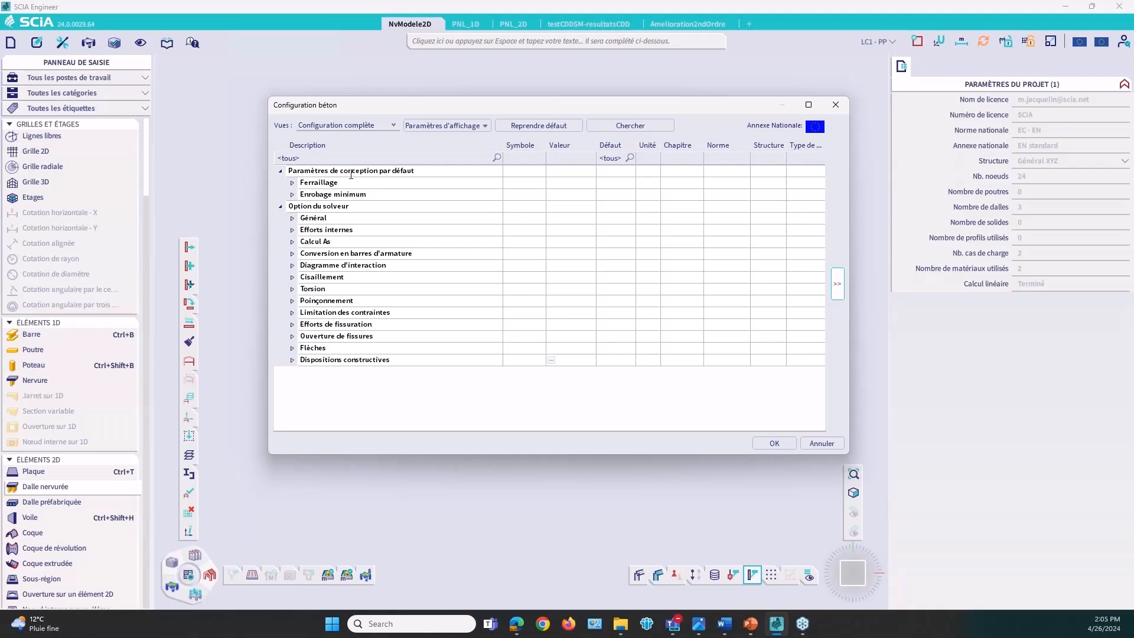
Step: Open the defined reinforcement model Plate for editing from the default longitudinal reinforcement parameters for plates
left_click(292, 182)
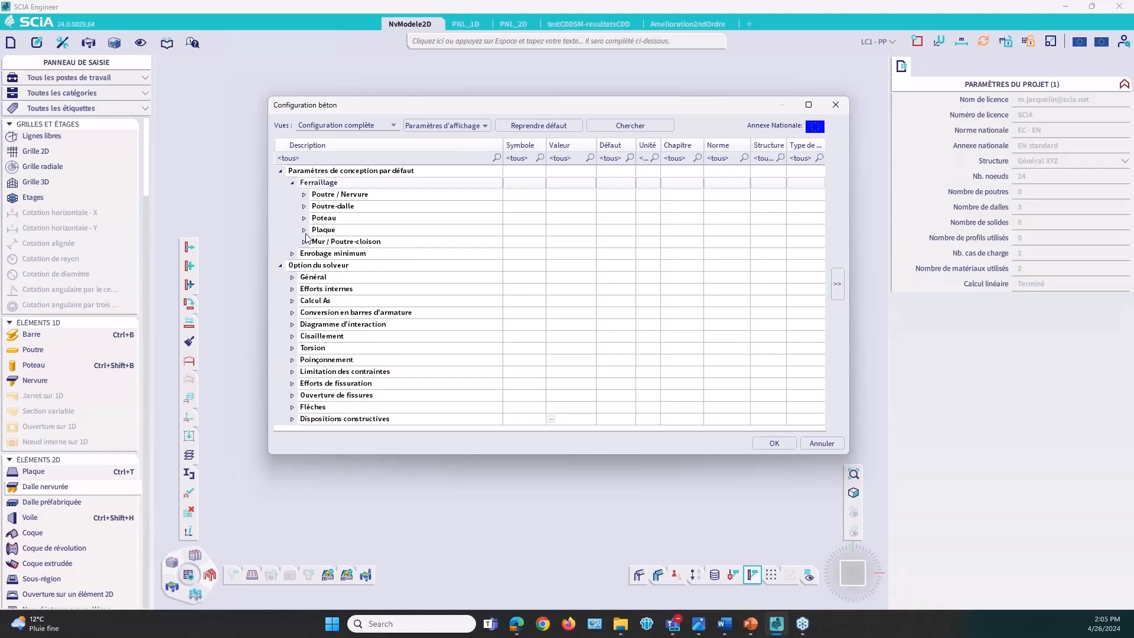
left_click(304, 230)
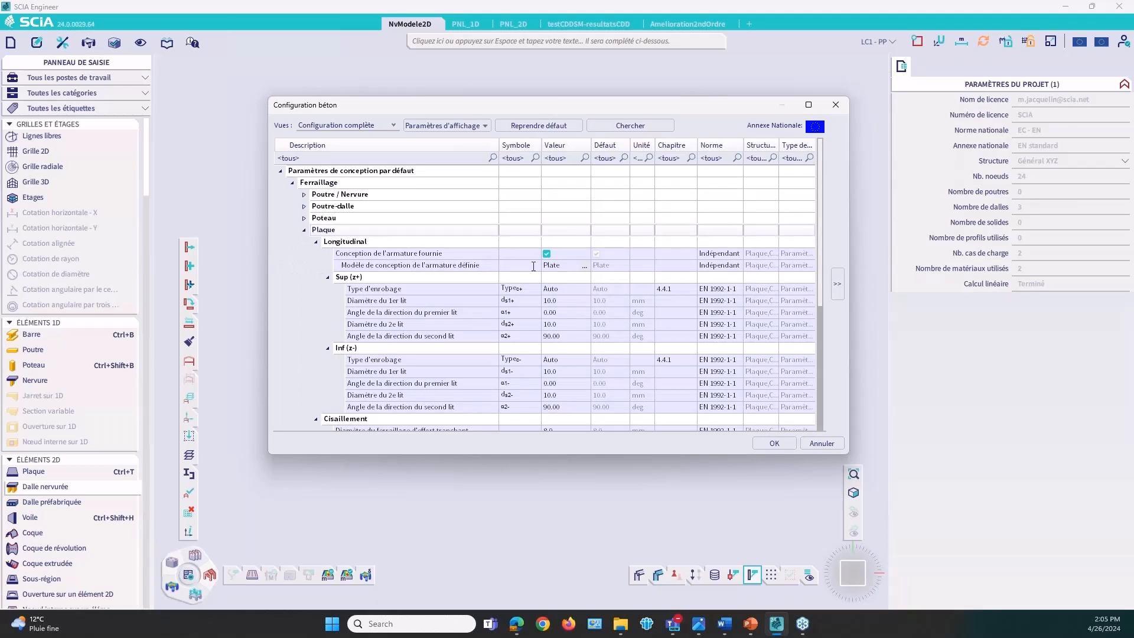
left_click(583, 266)
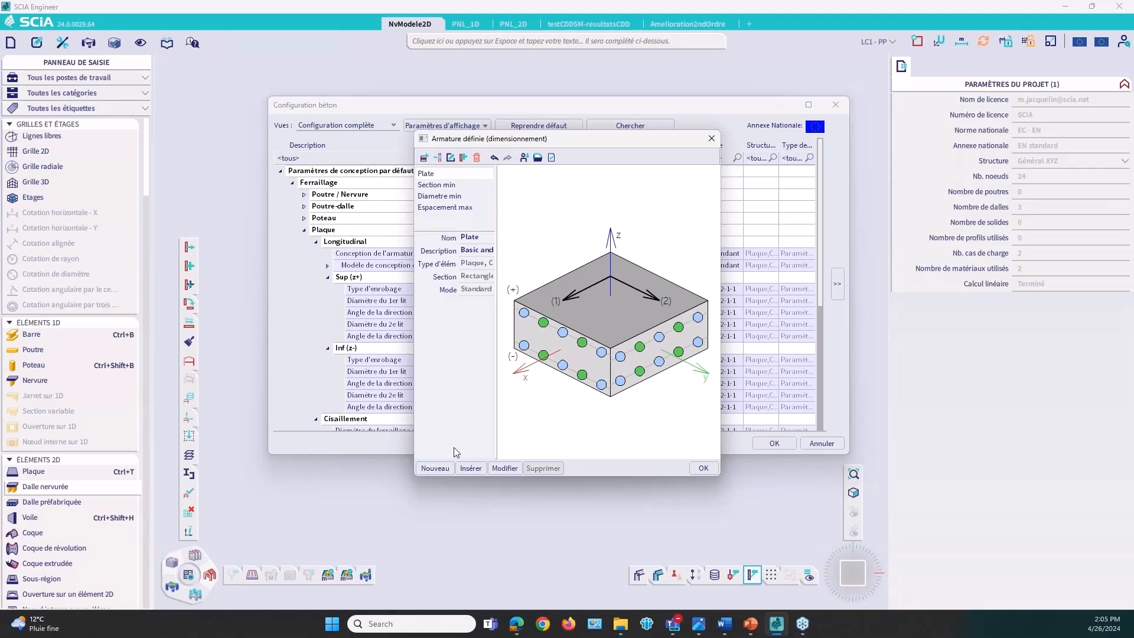
left_click(505, 468)
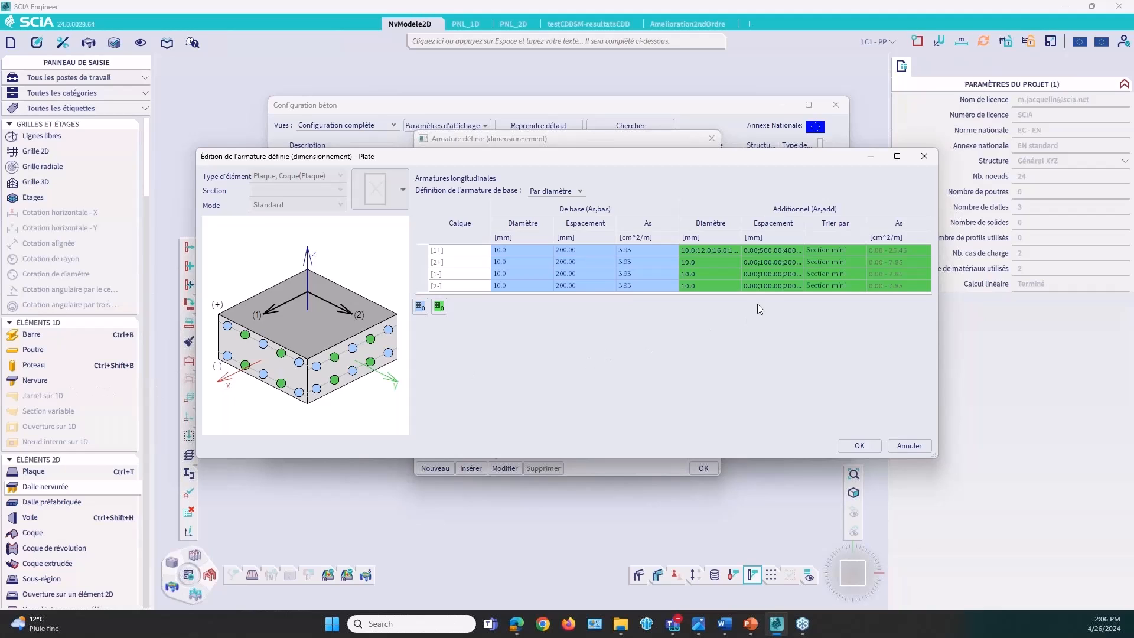
Step: Try excluding the 10.0 / 100.00 combination from layer [2-]'s additional reinforcement, then include it again and accept the list
left_click(741, 288)
left_click(735, 286)
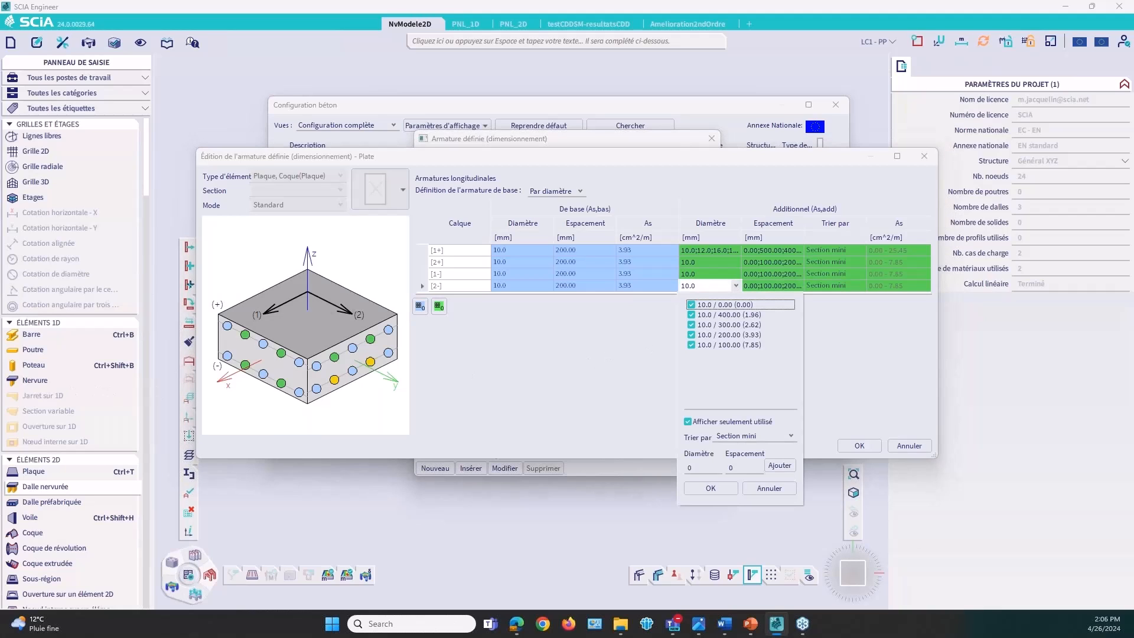
left_click(790, 286)
left_click(799, 286)
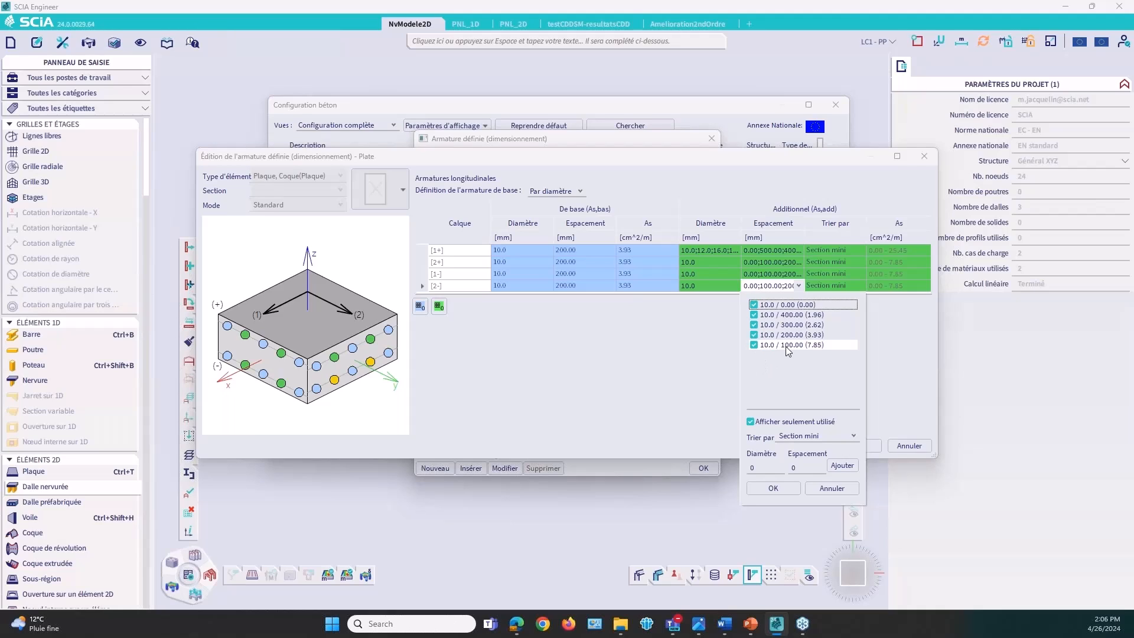
left_click(753, 344)
left_click(750, 422)
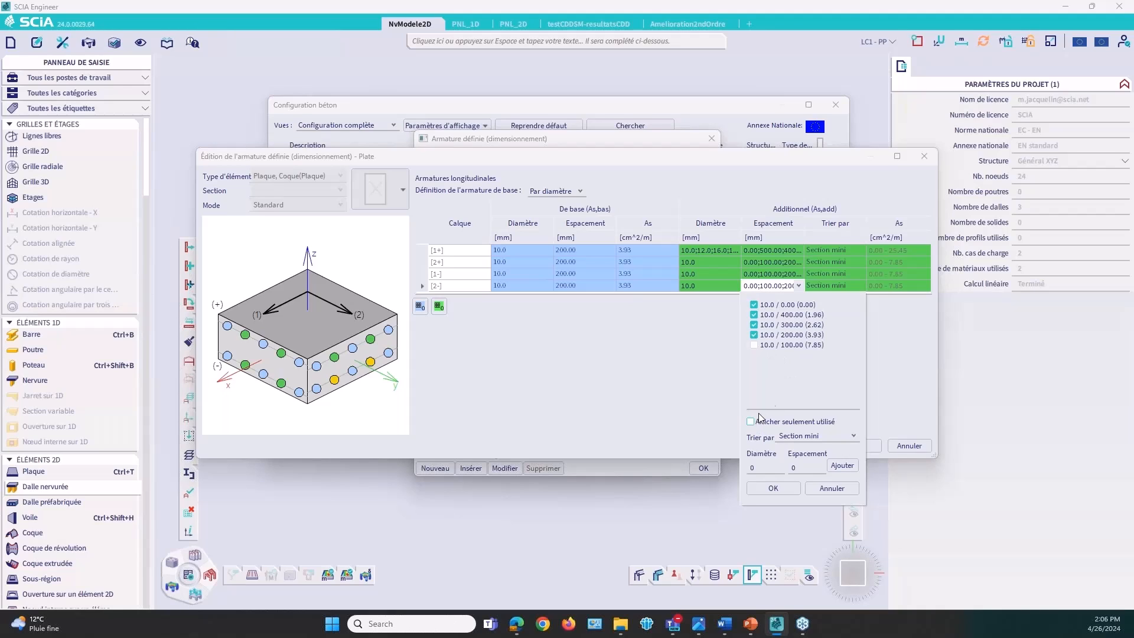
left_click(753, 346)
left_click(773, 489)
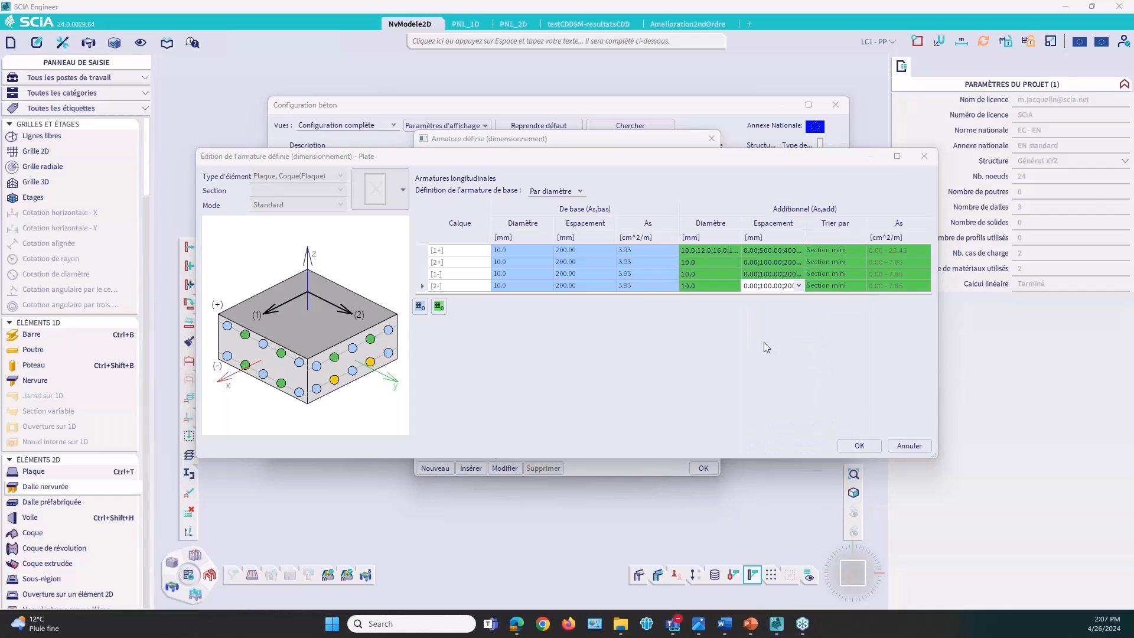
Step: Examine the sorting criteria available for layer [2-]'s additional reinforcement combinations and keep Section mini
left_click(799, 286)
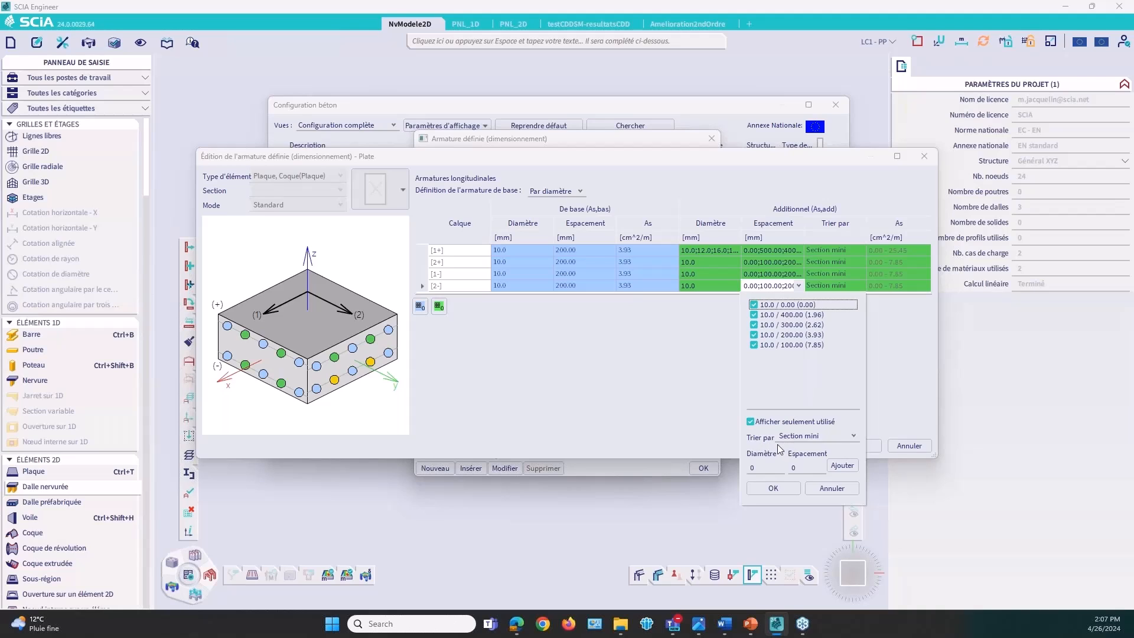
left_click(841, 440)
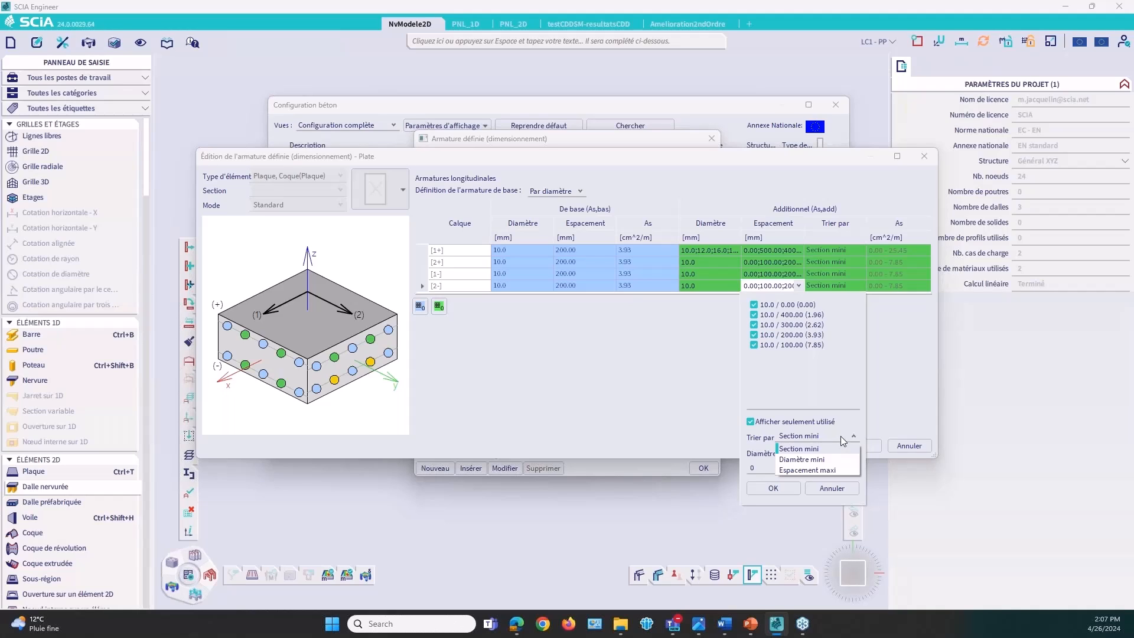
left_click(818, 391)
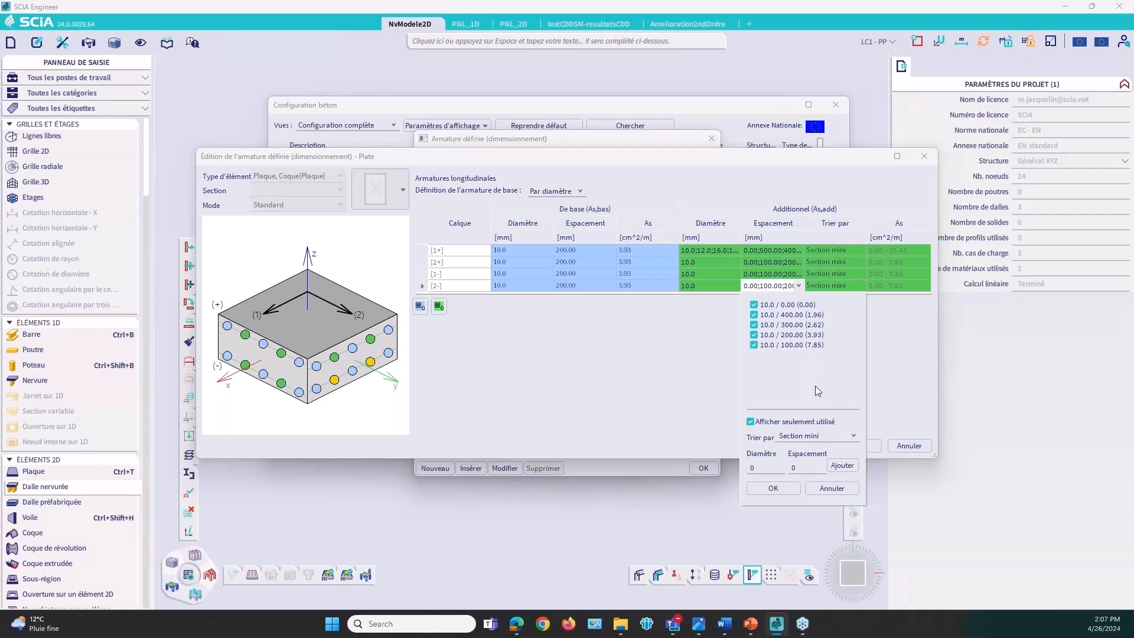
left_click(890, 363)
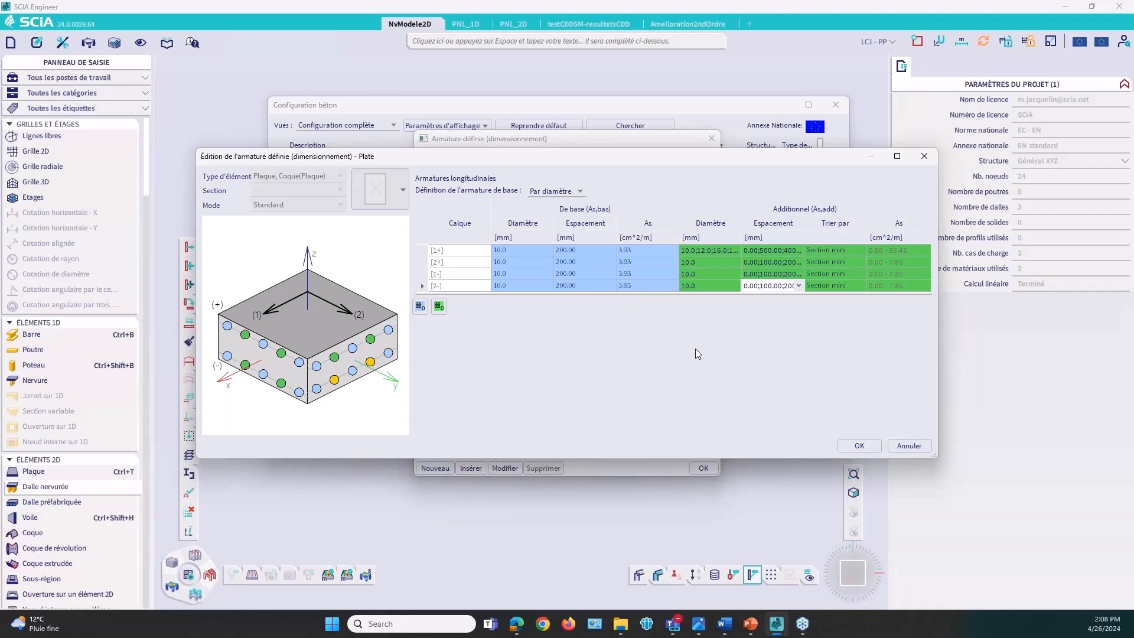
Step: Add a 12.0 mm diameter to the additional reinforcement diameters of layer [2-]
left_click(710, 286)
left_click(709, 286)
type(";12")
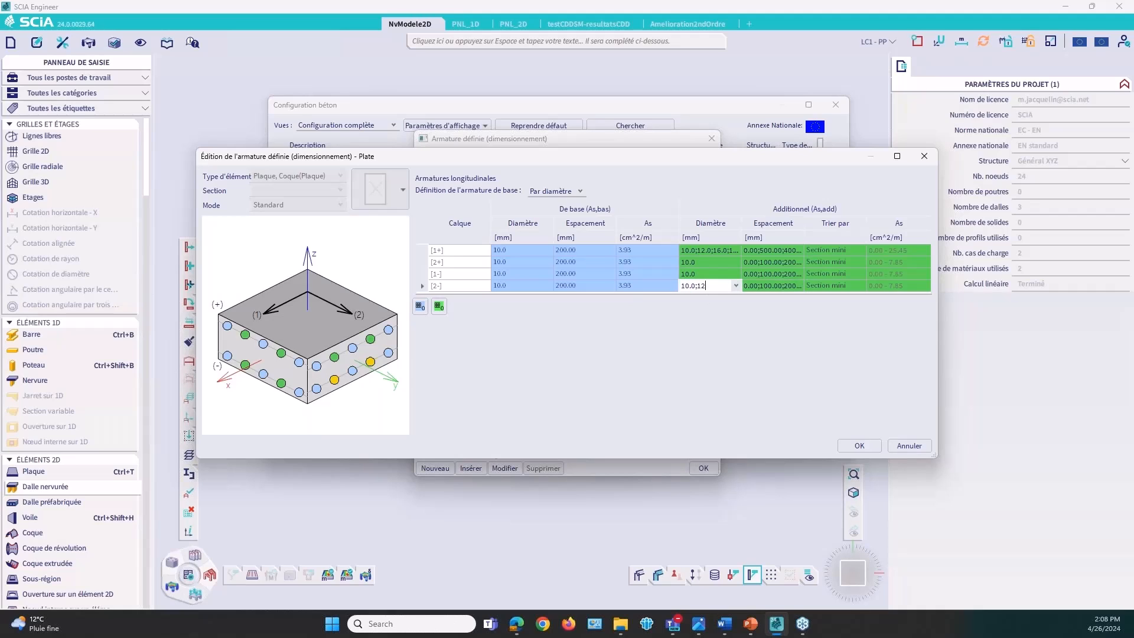
type(".0")
Step: Add a combination of diameter 16 mm at 400 mm spacing to layer [2-]'s additional reinforcement list
left_click(735, 285)
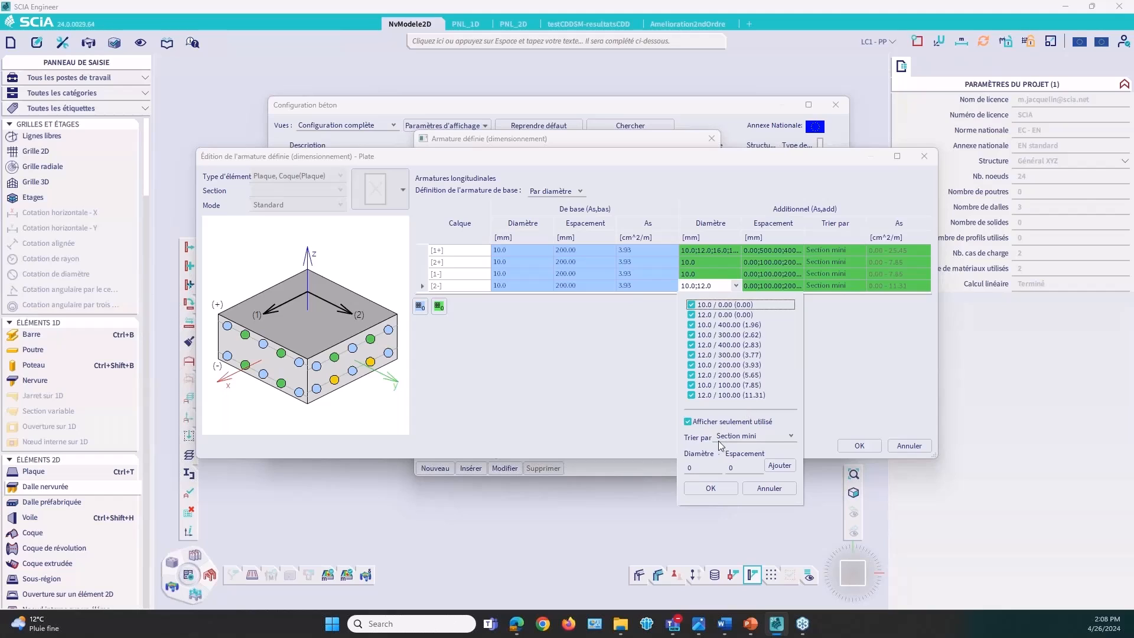
left_click(699, 469)
type("16")
key("Tab")
type("400")
left_click(780, 466)
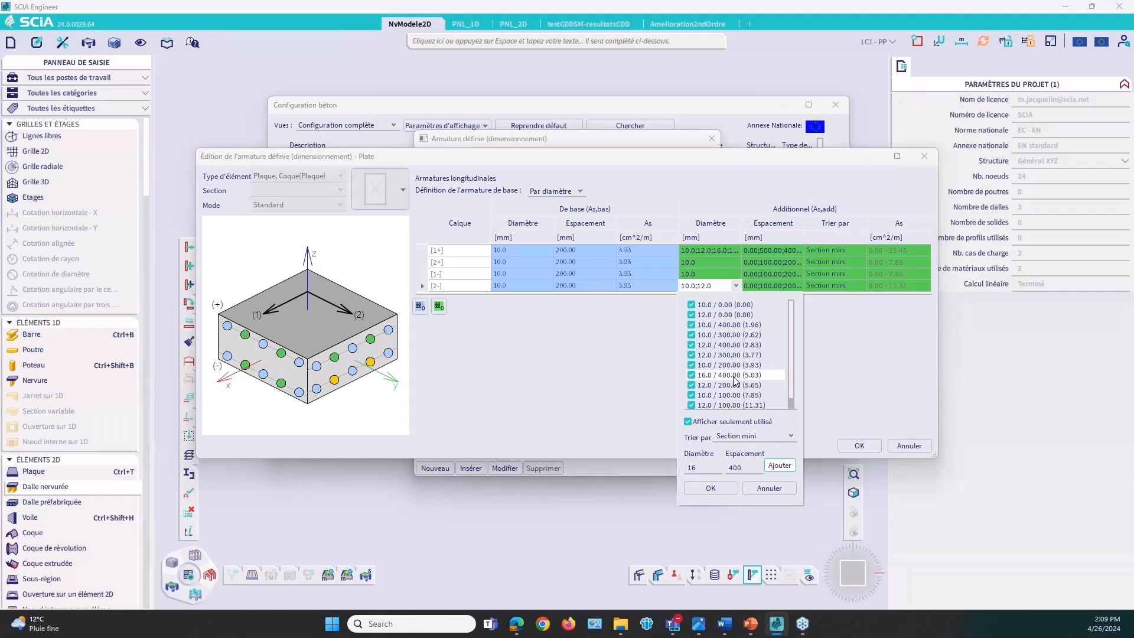
scroll(744, 379, "down", 1)
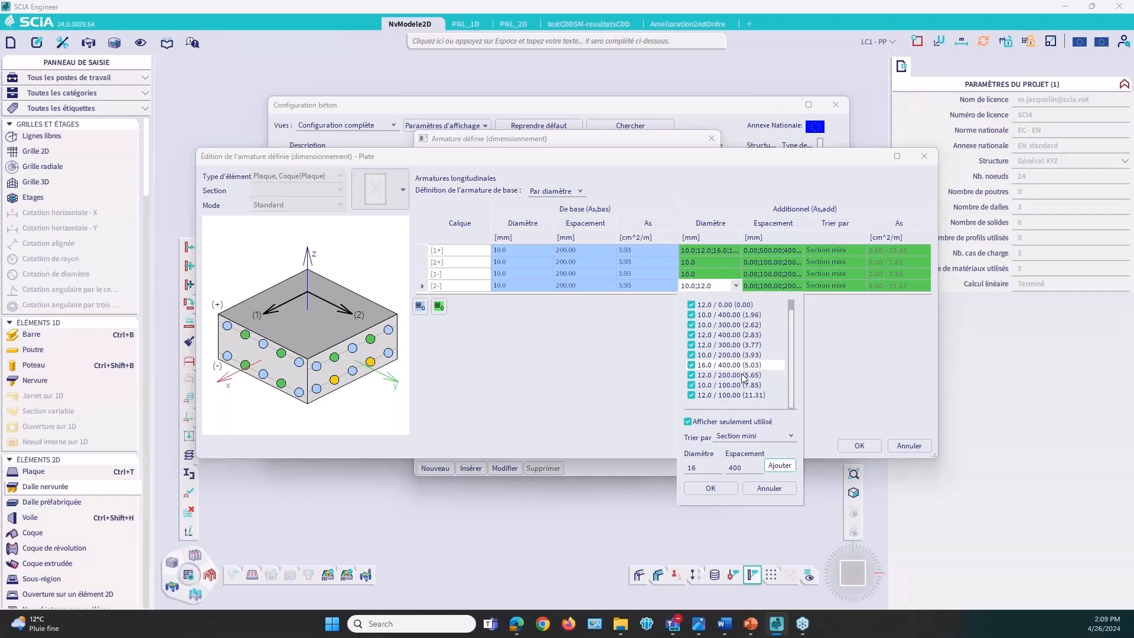
Step: Show the unused combinations as well and review the full list for layer [2-]
left_click(687, 421)
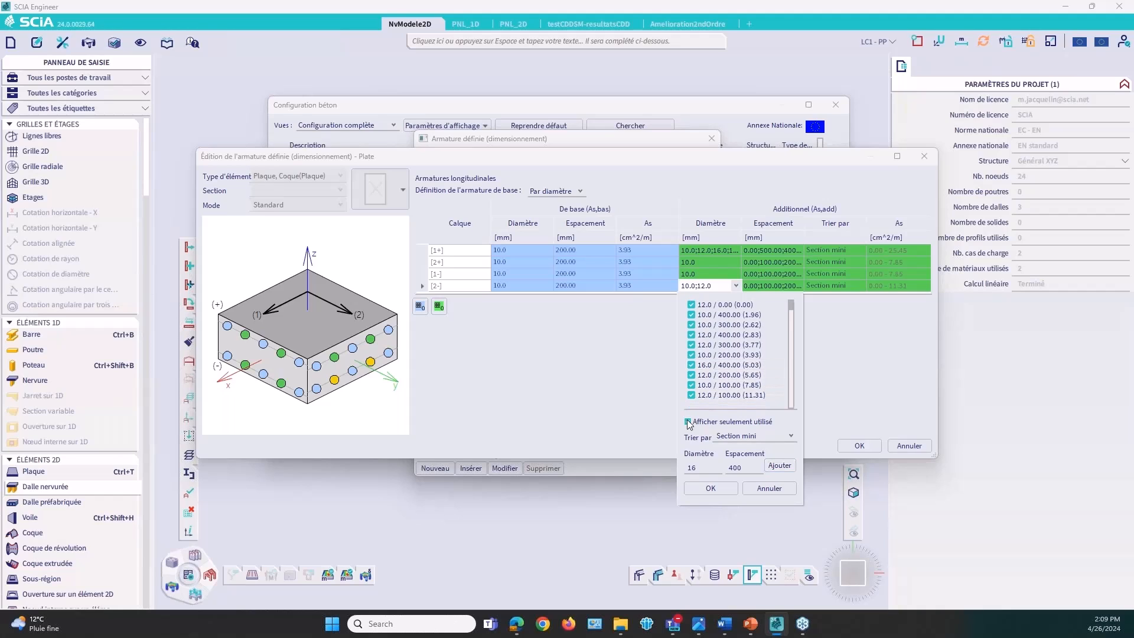
scroll(745, 357, "down", 3)
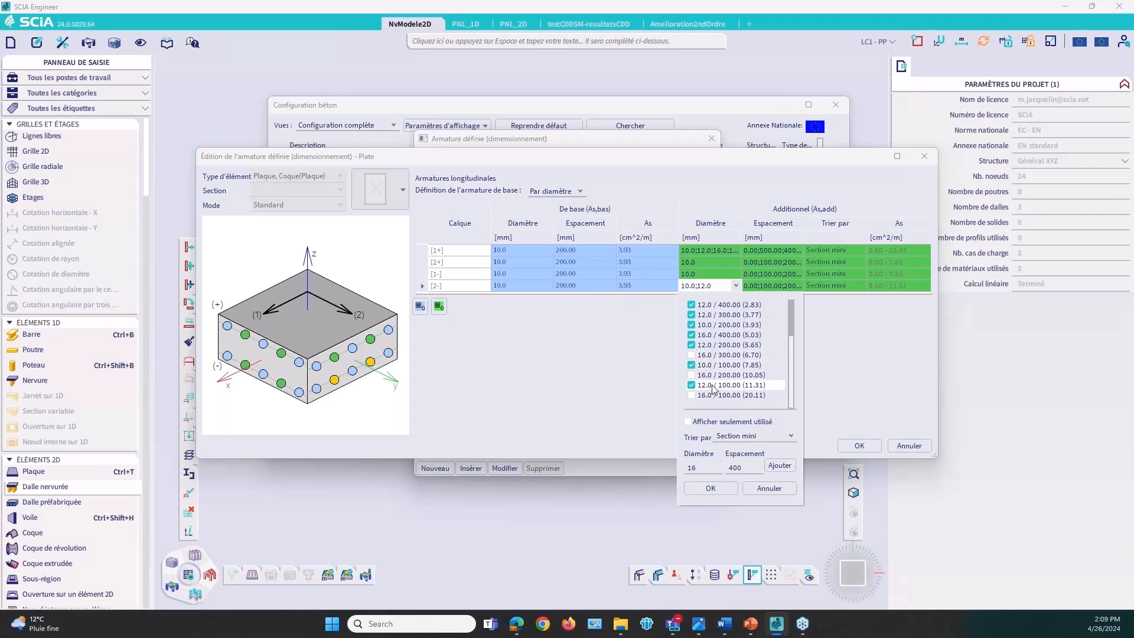
scroll(727, 354, "up", 2)
scroll(727, 354, "down", 2)
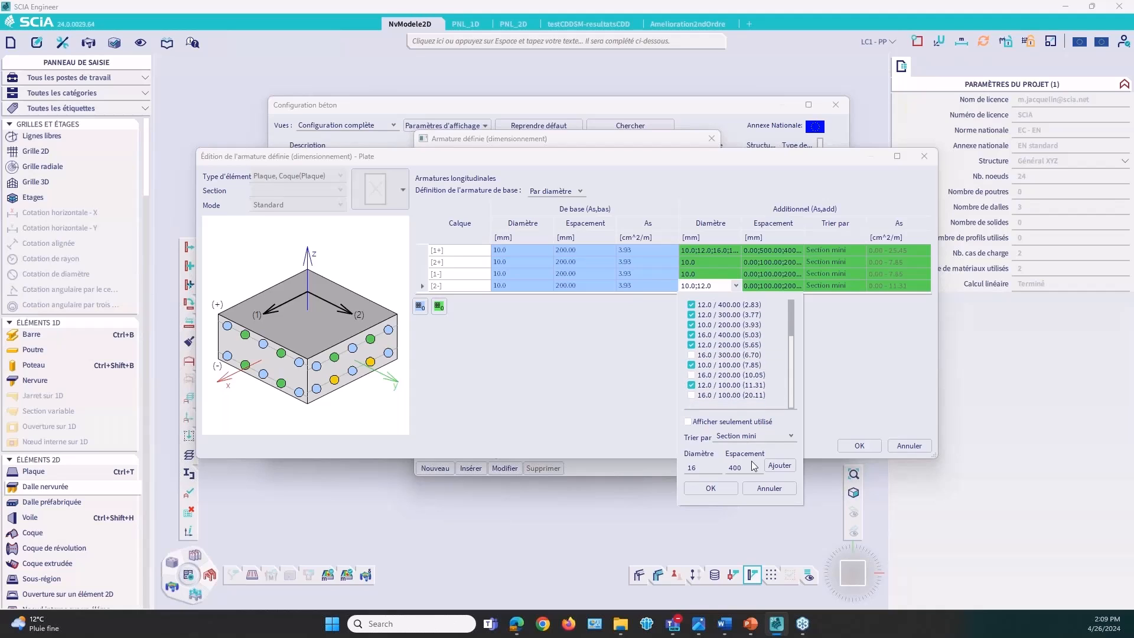
Step: Discard the changes to the Plate reinforcement model and close the concrete configuration without applying anything
left_click(768, 489)
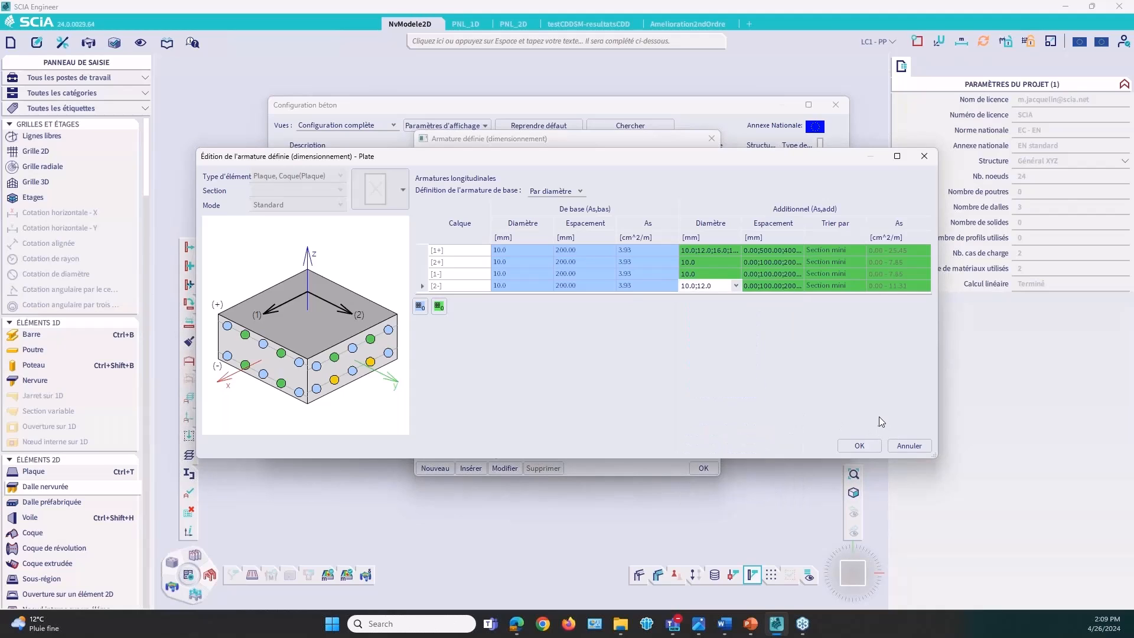
left_click(909, 446)
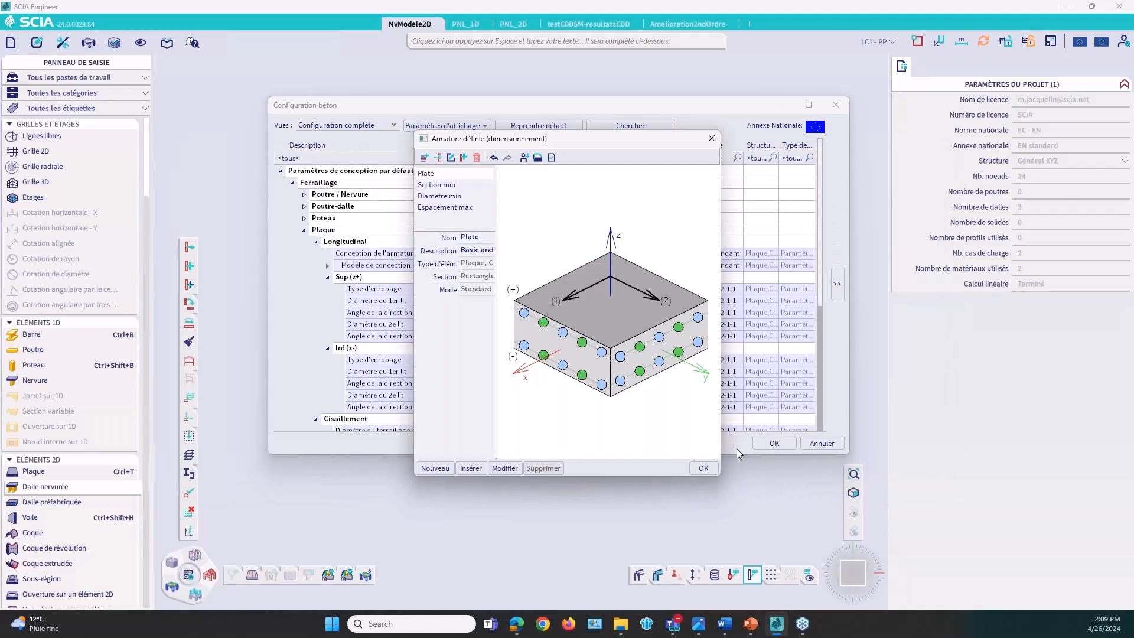
left_click(704, 468)
left_click(824, 443)
Step: Review the Section min reinforcement model assigned to the Section_min slab's concrete data, leaving its definition unedited
middle_click_drag(487, 326, 484, 308)
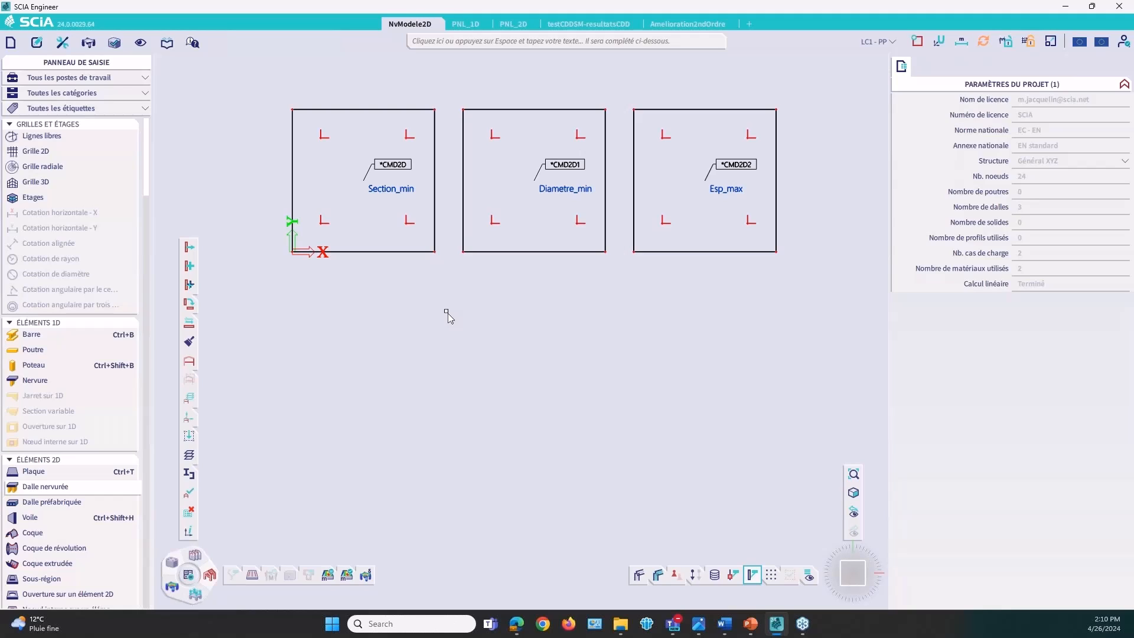
left_click(394, 171)
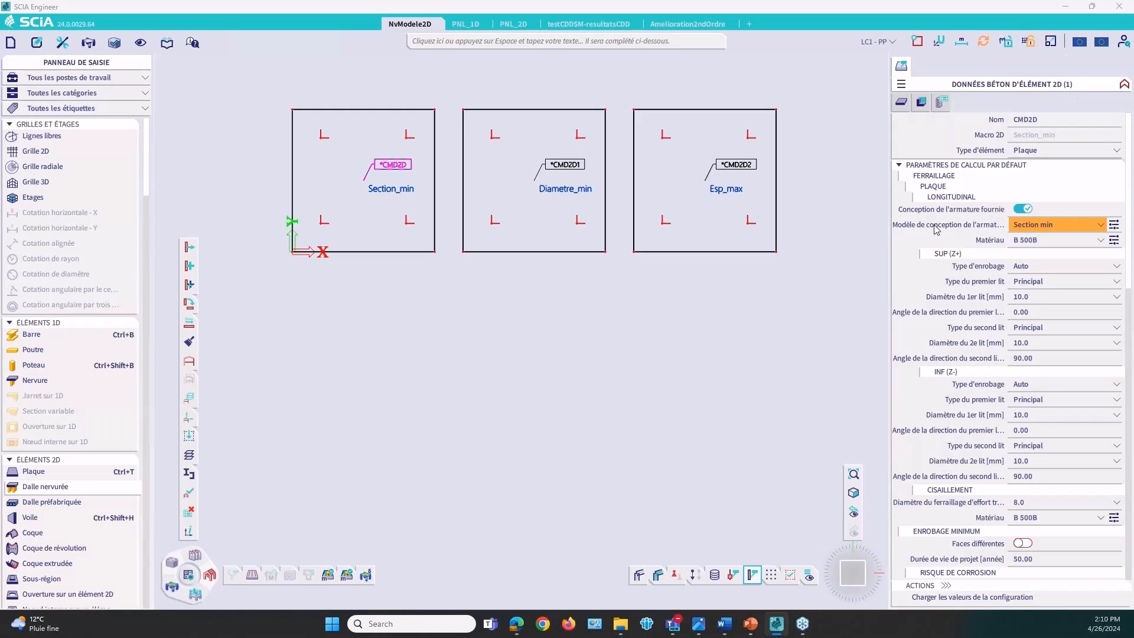
left_click(1114, 226)
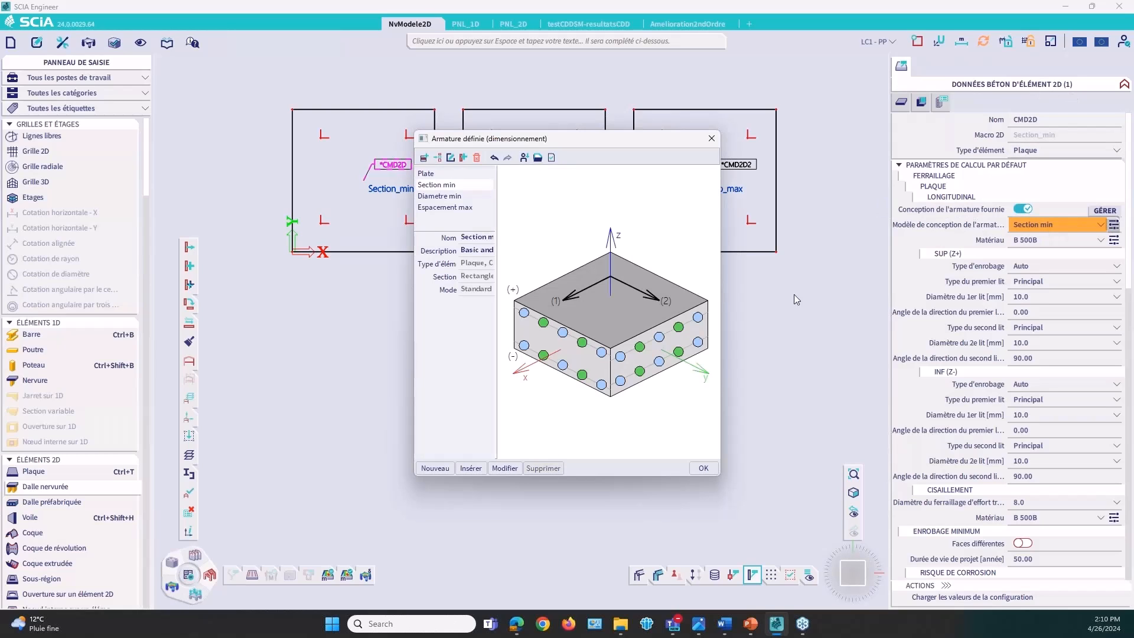
left_click(505, 468)
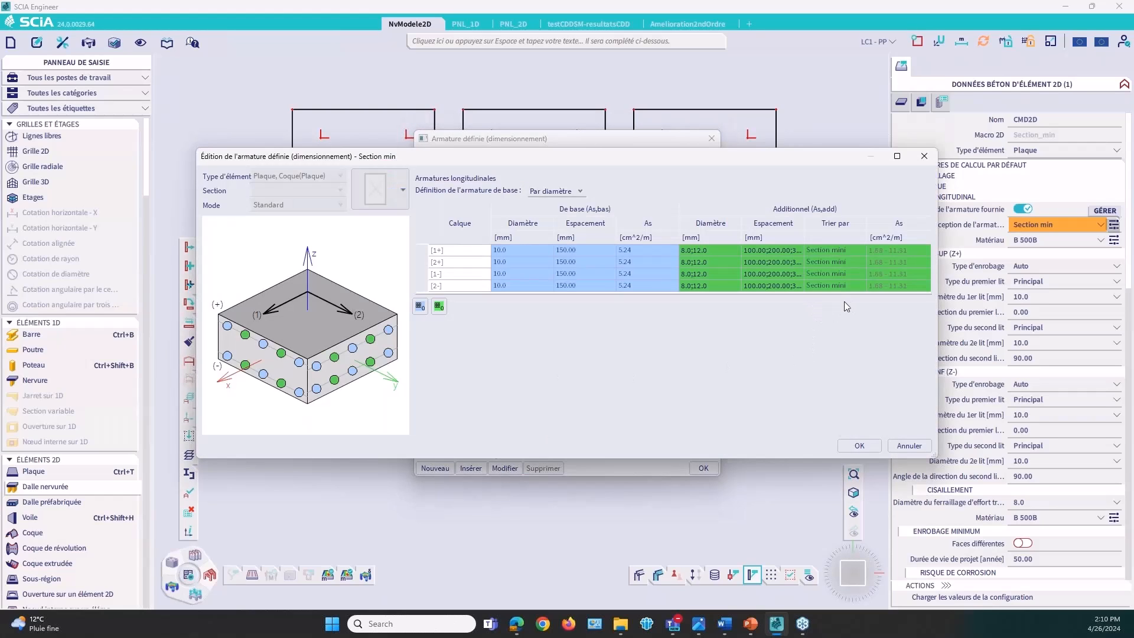
left_click(909, 446)
left_click(704, 468)
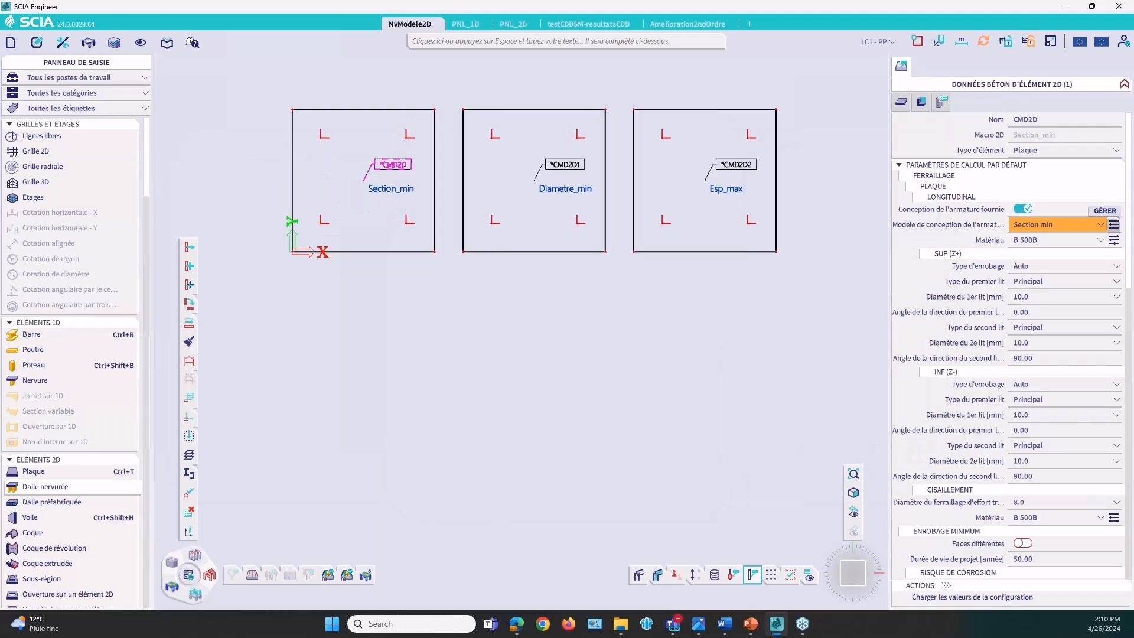
Step: Review the Diametre min reinforcement model assigned to the Diametre_min slab's concrete data, leaving its definition unedited
left_click(575, 169)
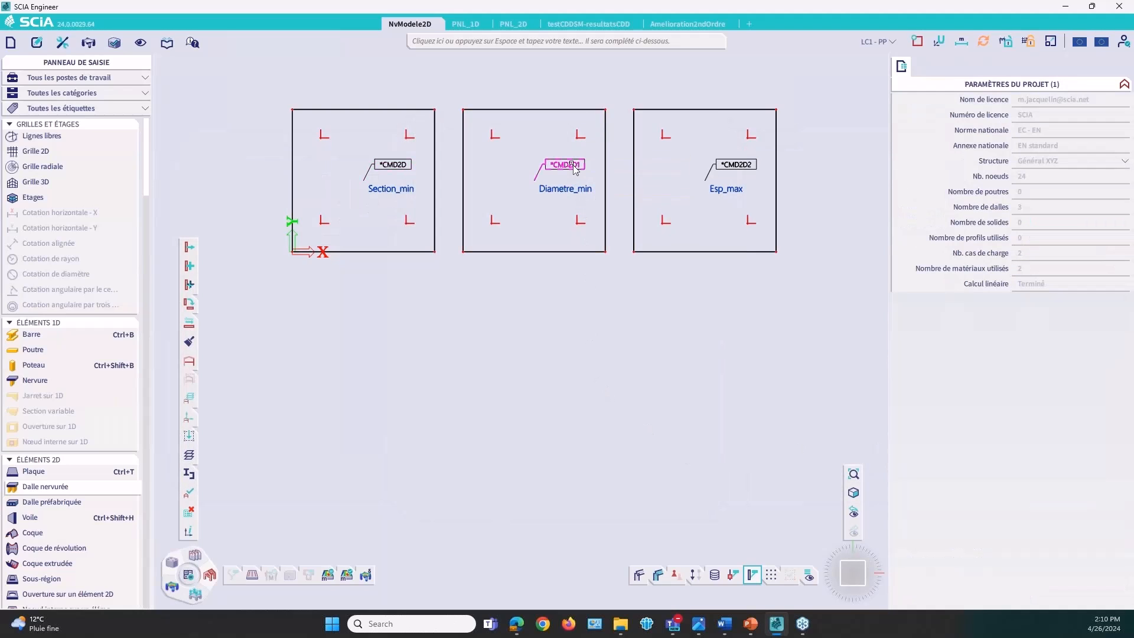
left_click(1113, 225)
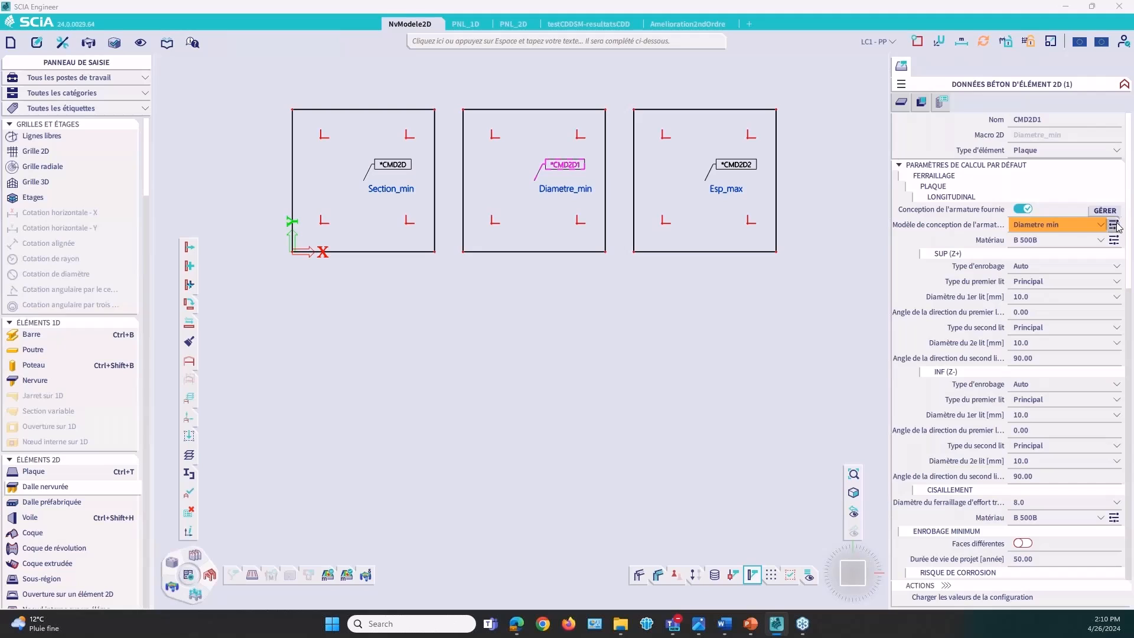
left_click(514, 467)
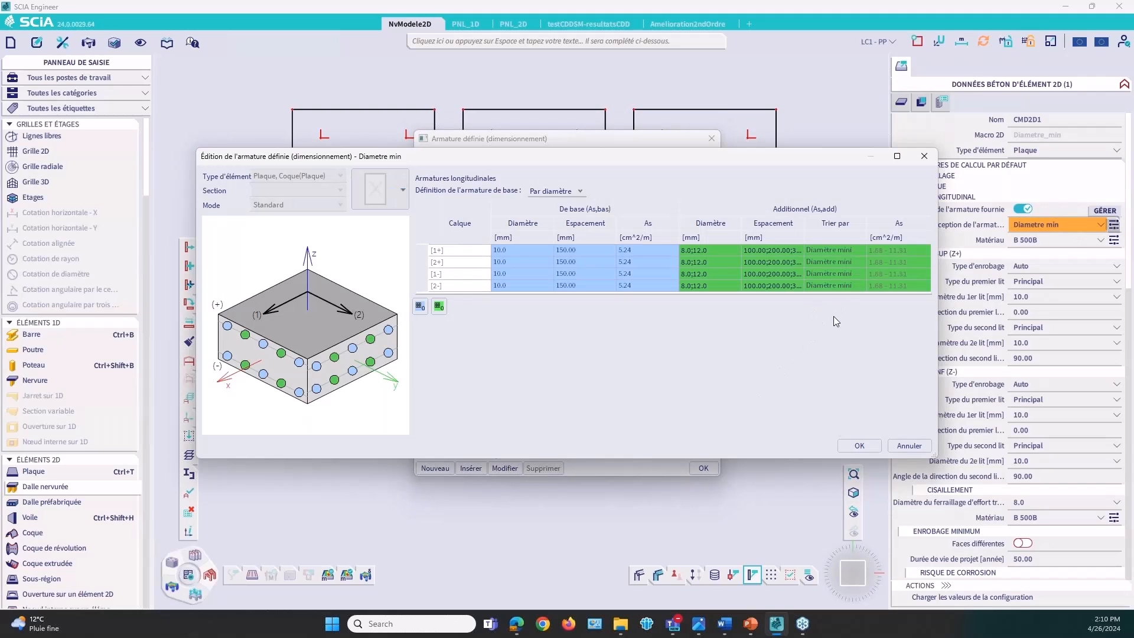
left_click(909, 445)
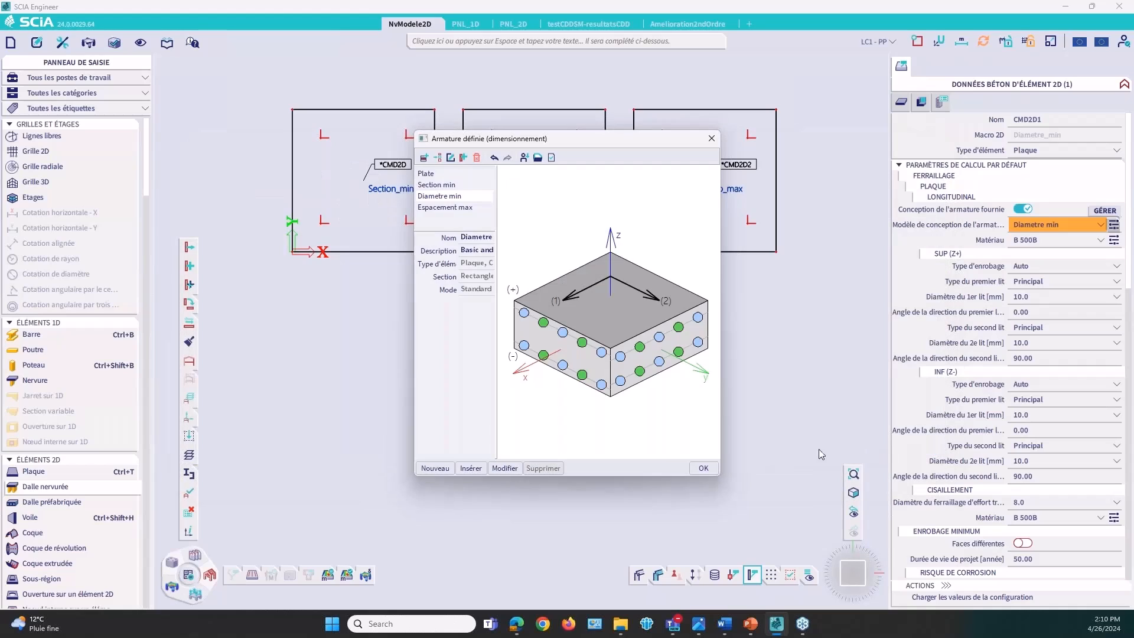
left_click(703, 468)
Step: Review the Espacement max reinforcement model assigned to the Esp_max slab's concrete data and clear the selection without editing anything
left_click(751, 166)
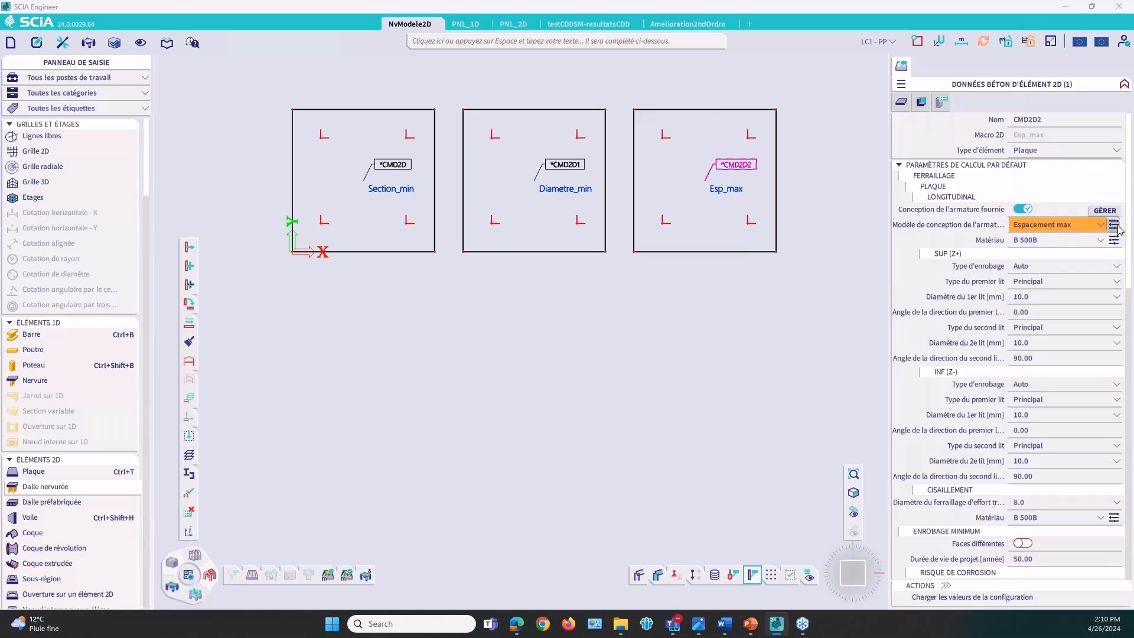
left_click(1114, 226)
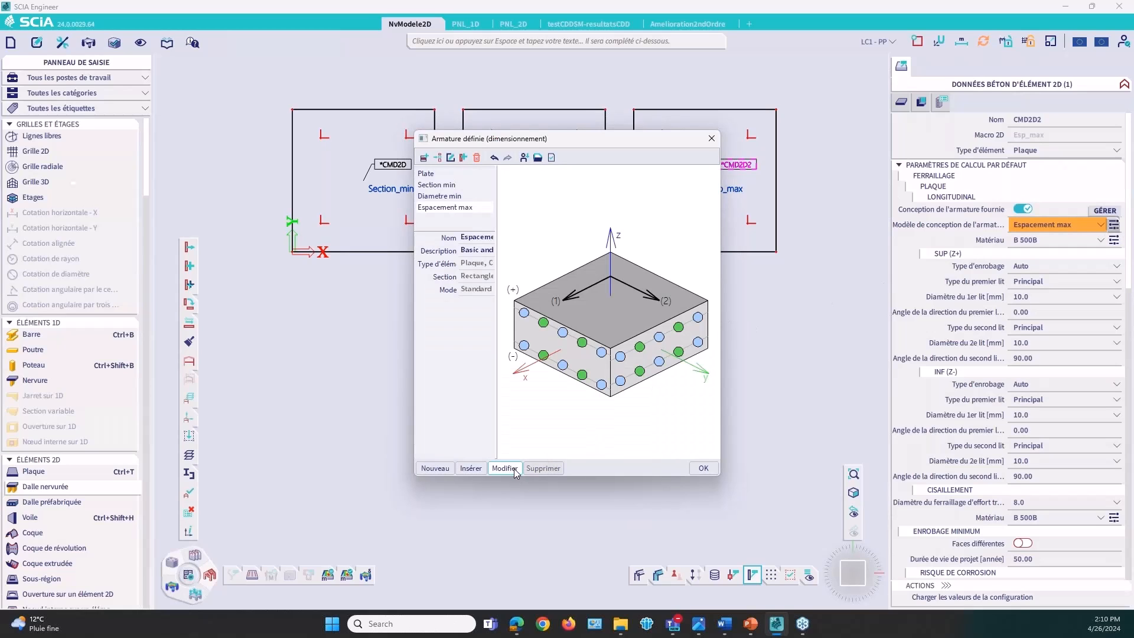
left_click(514, 469)
left_click(910, 445)
key("Escape")
key("Escape")
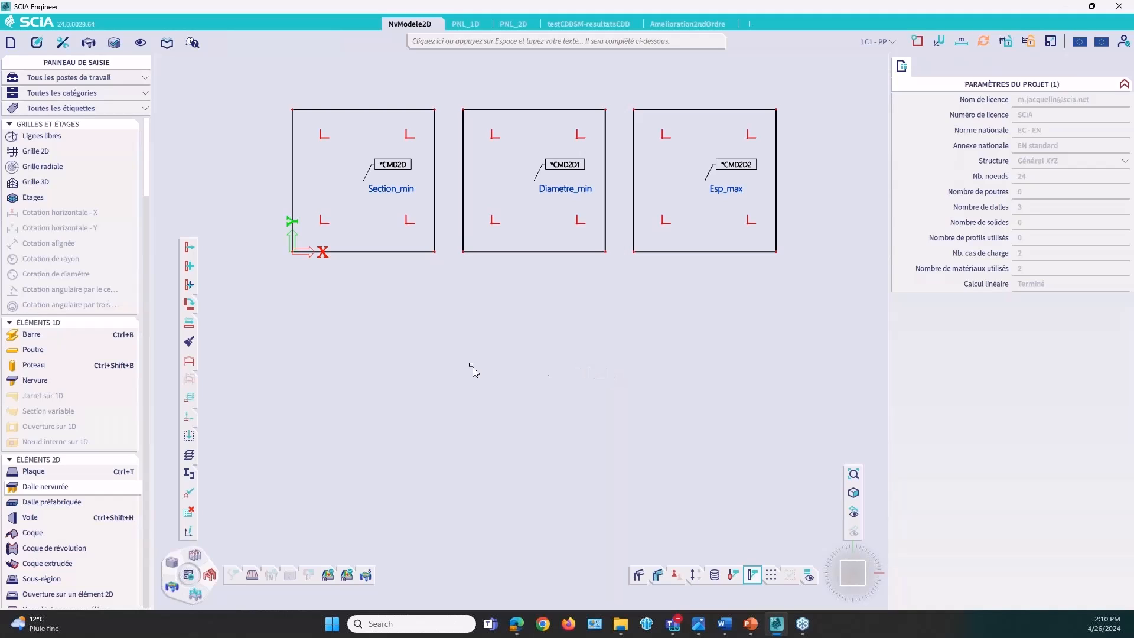
Step: Generate the Reinforcement 2D design results for all slabs and compare them with the sorted combination lists in IMAGE.png
mouse_move(331, 572)
left_click(331, 534)
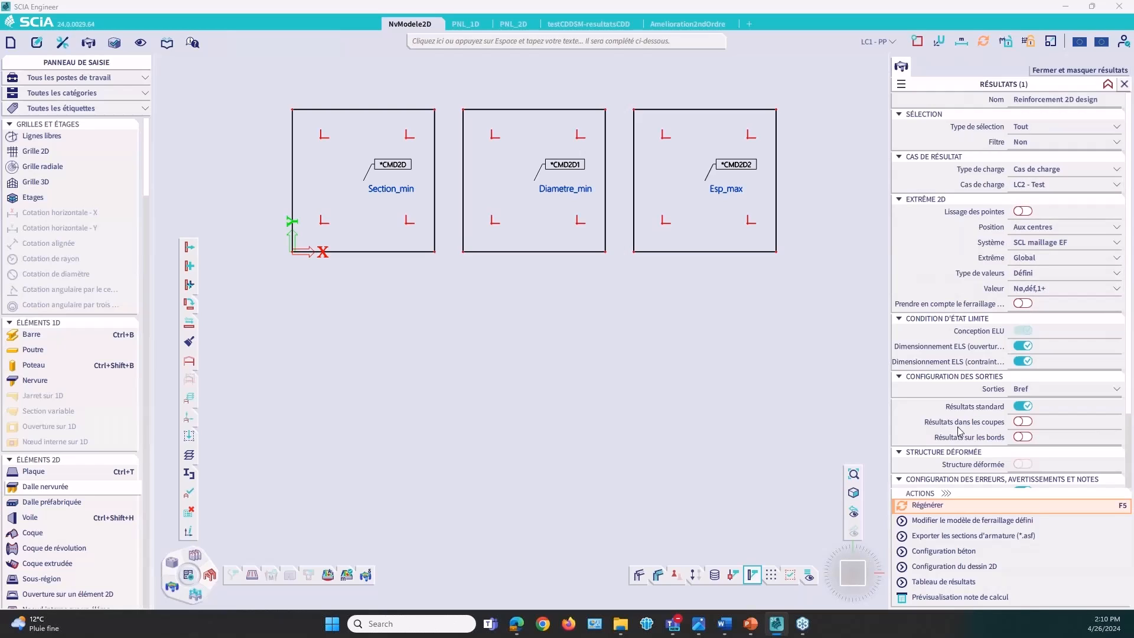
left_click(926, 506)
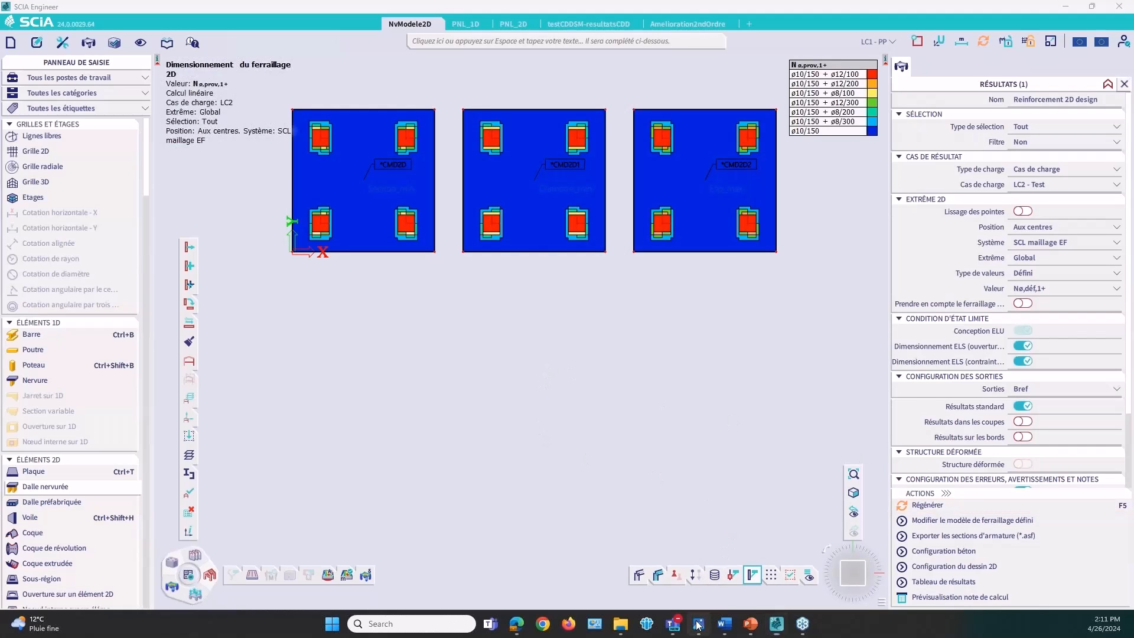
left_click_drag(371, 271, 365, 295)
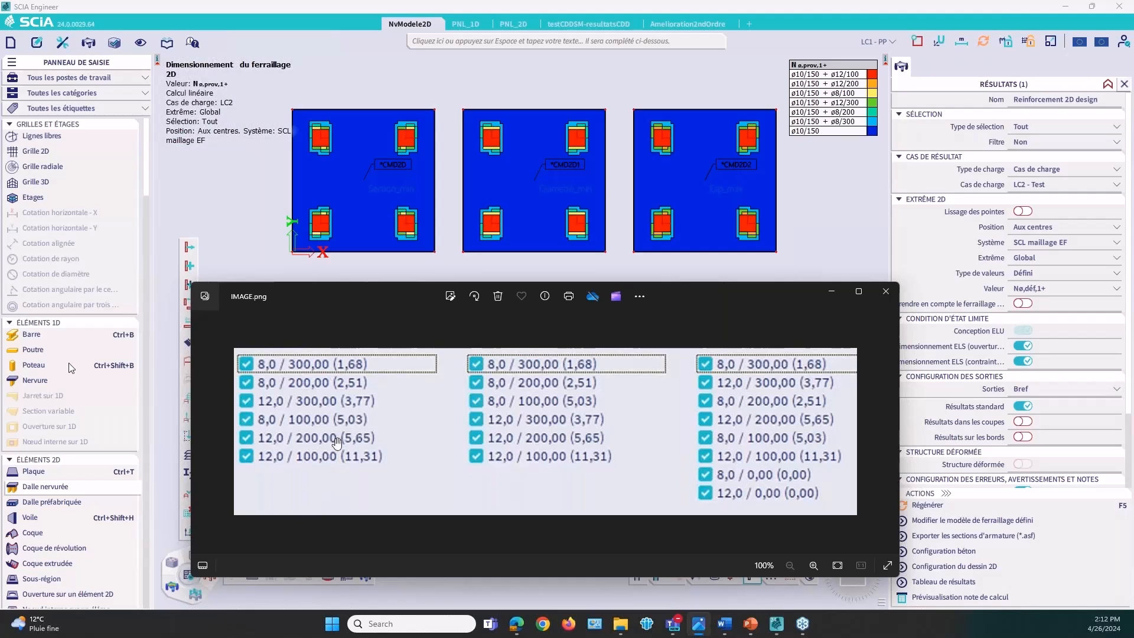
left_click(833, 296)
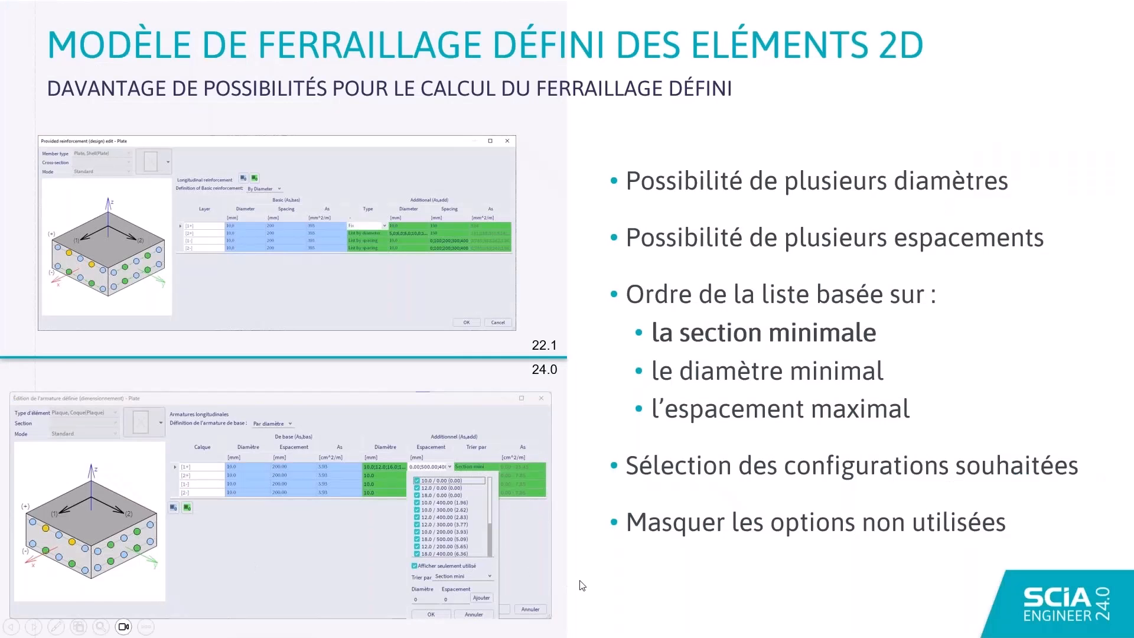
key("Right")
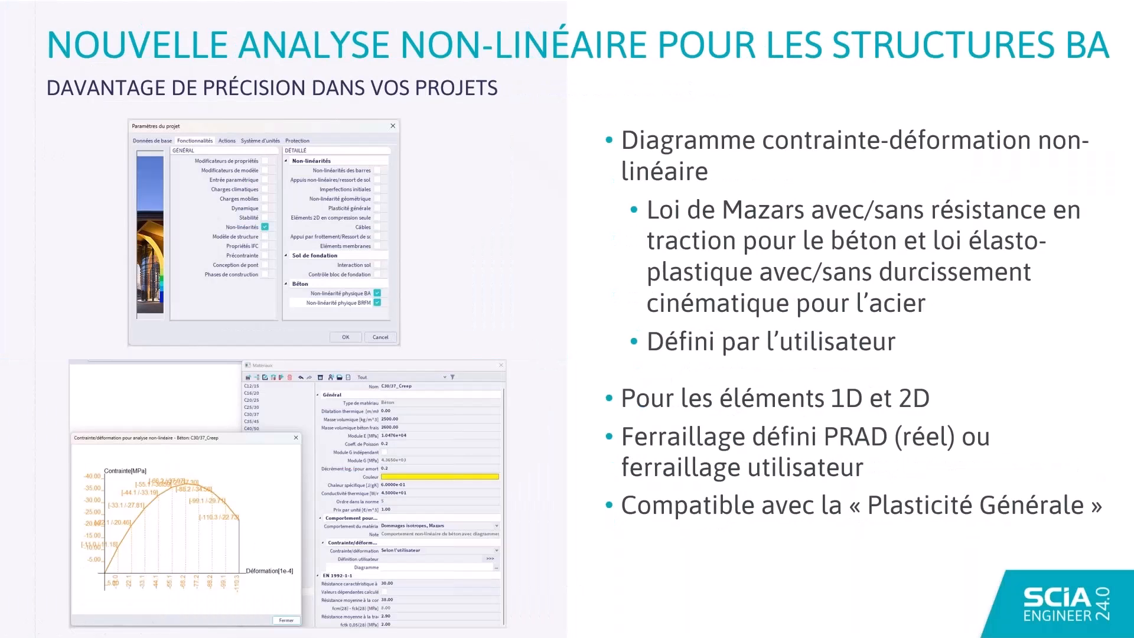
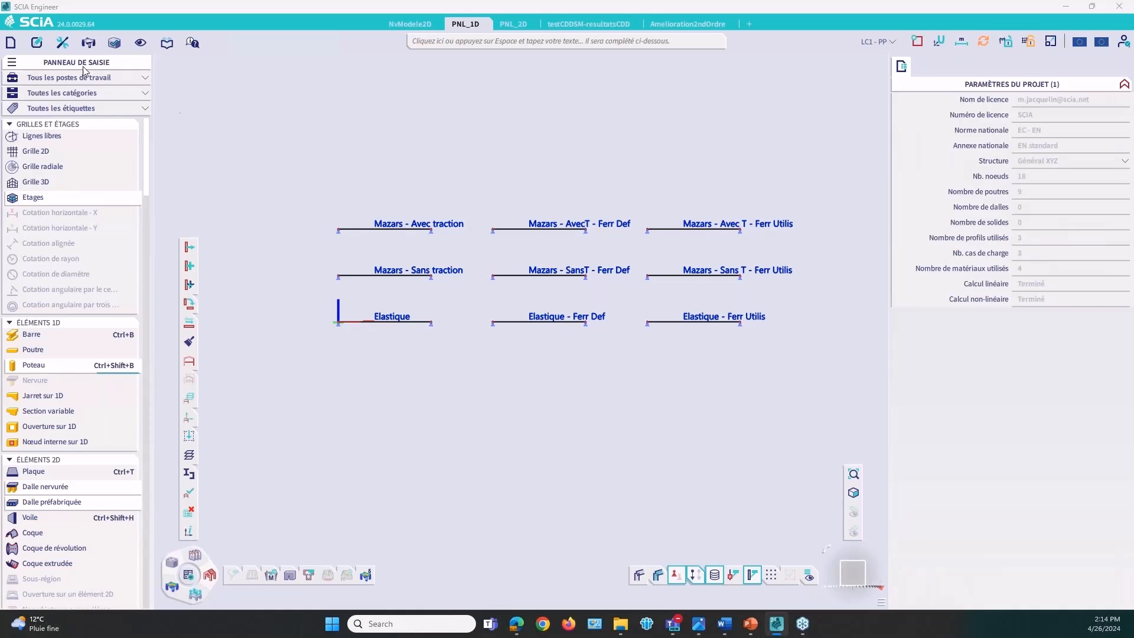
Step: Check the Non-linéarité physique BA functionality in the PNL_1D project settings and accept the settings
left_click(10, 43)
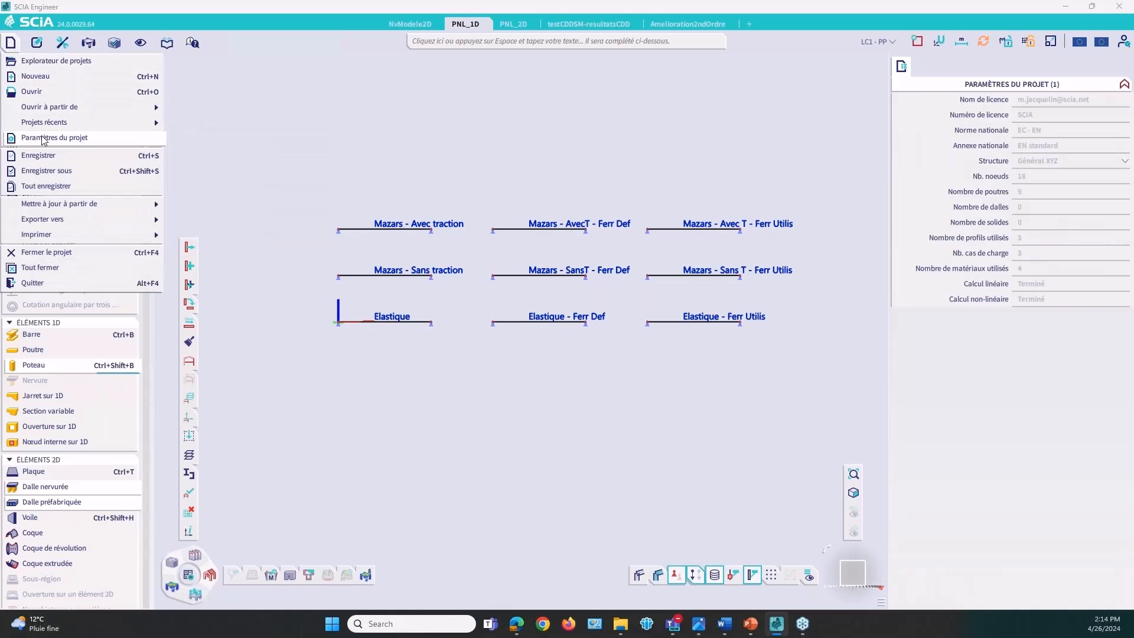
left_click(112, 148)
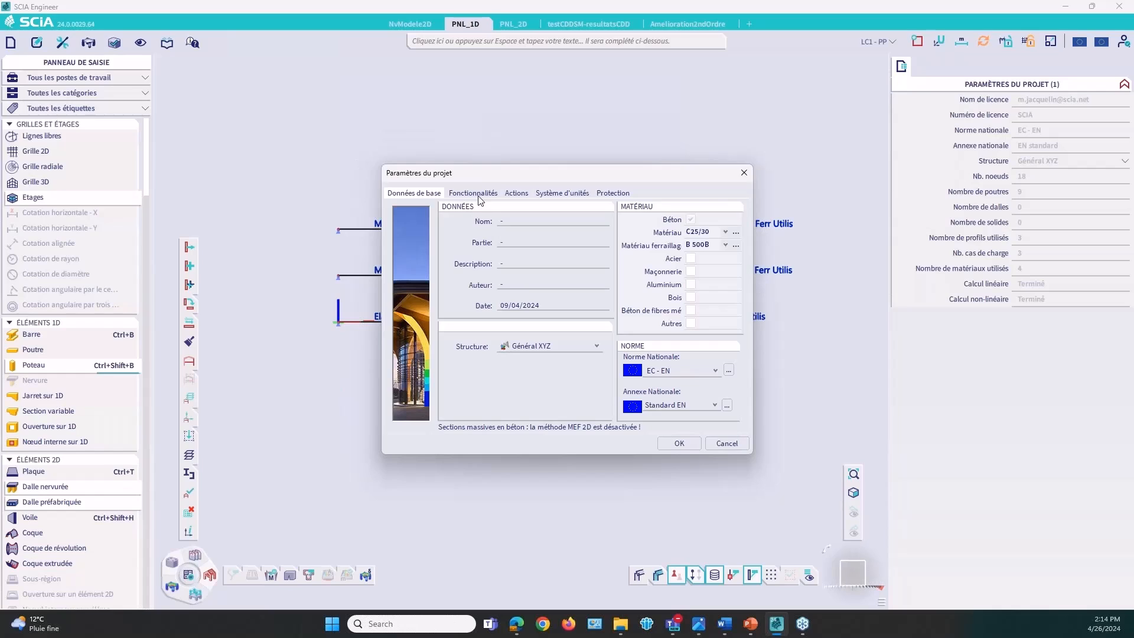
left_click(476, 194)
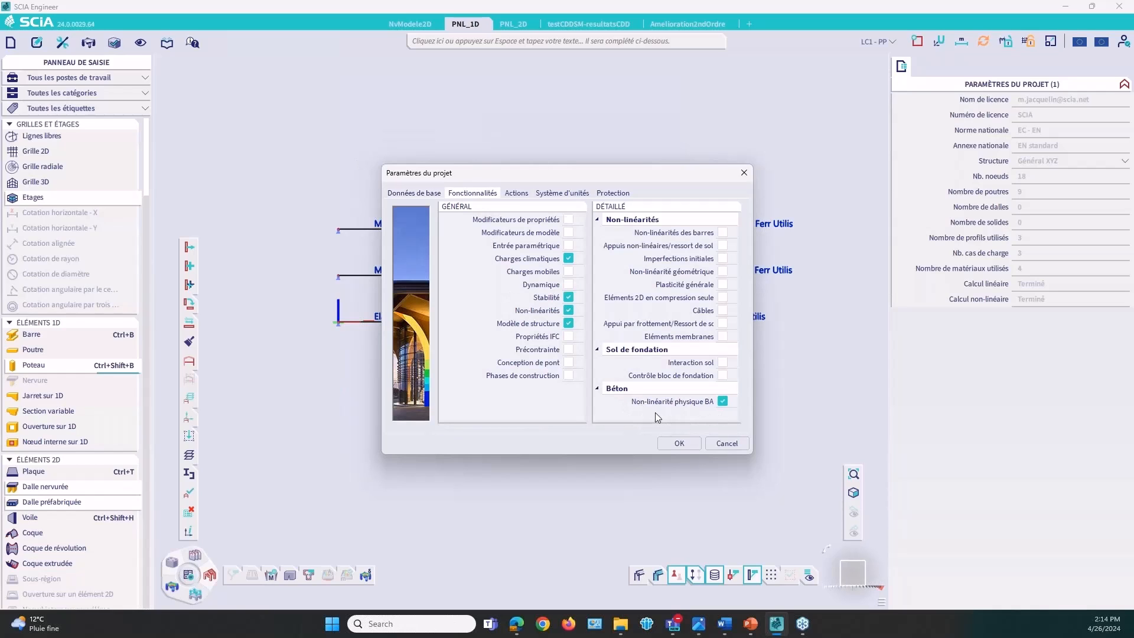
left_click(414, 194)
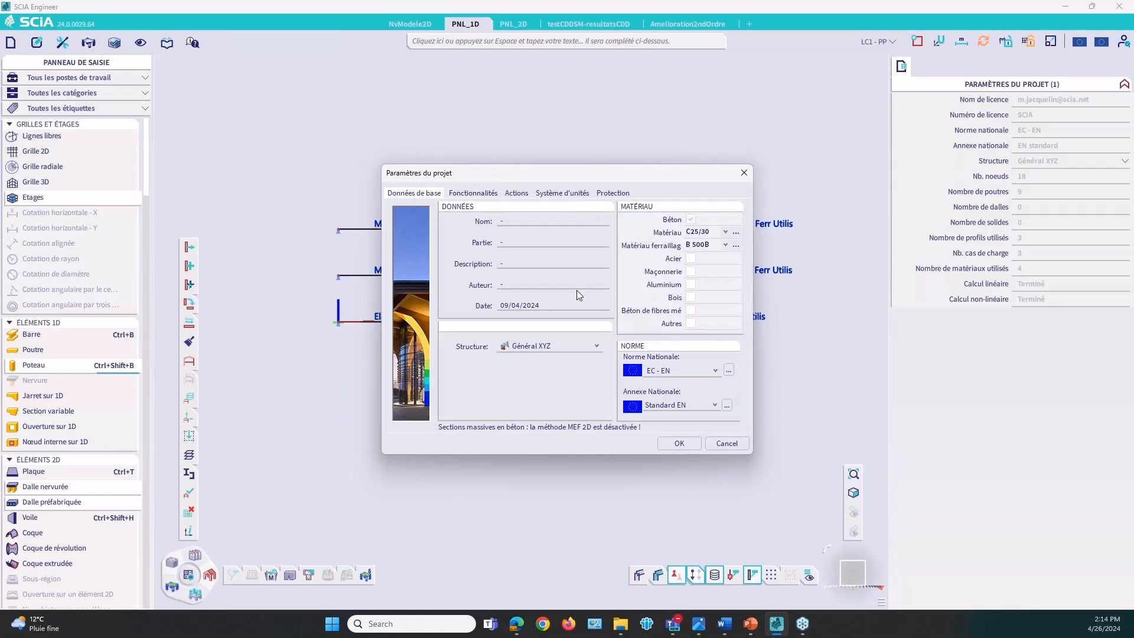
left_click(470, 193)
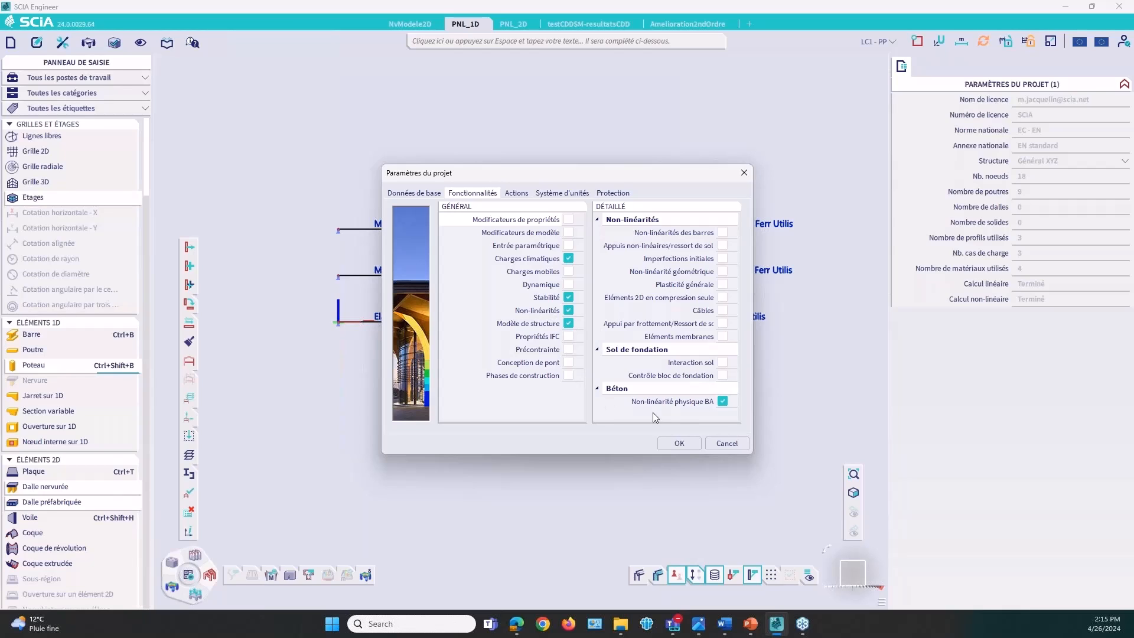
left_click(676, 444)
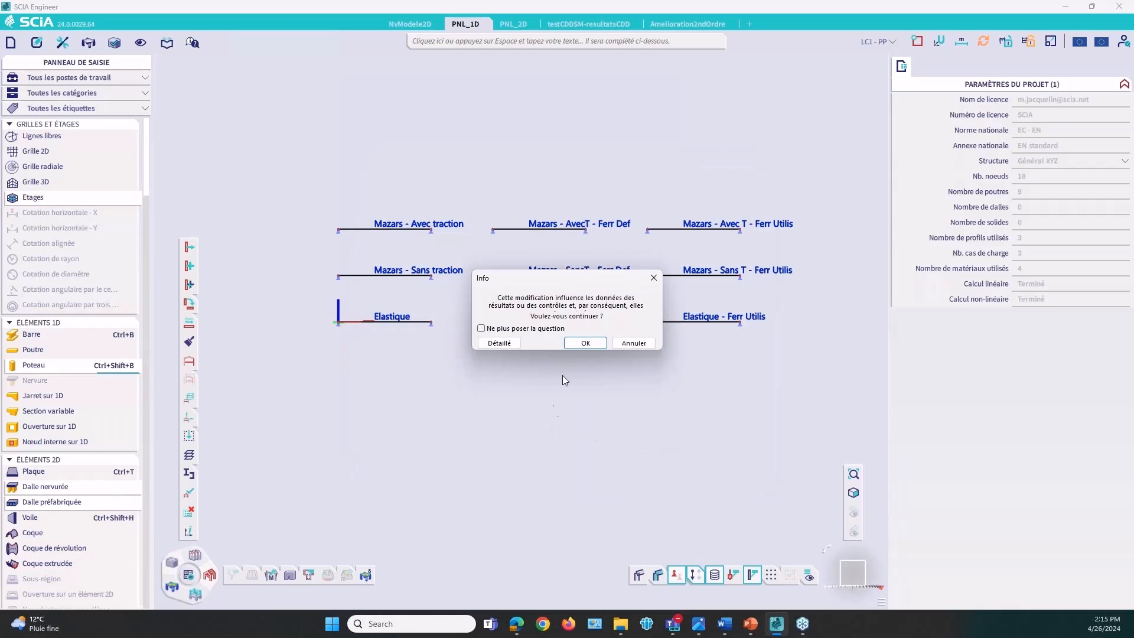
left_click(576, 342)
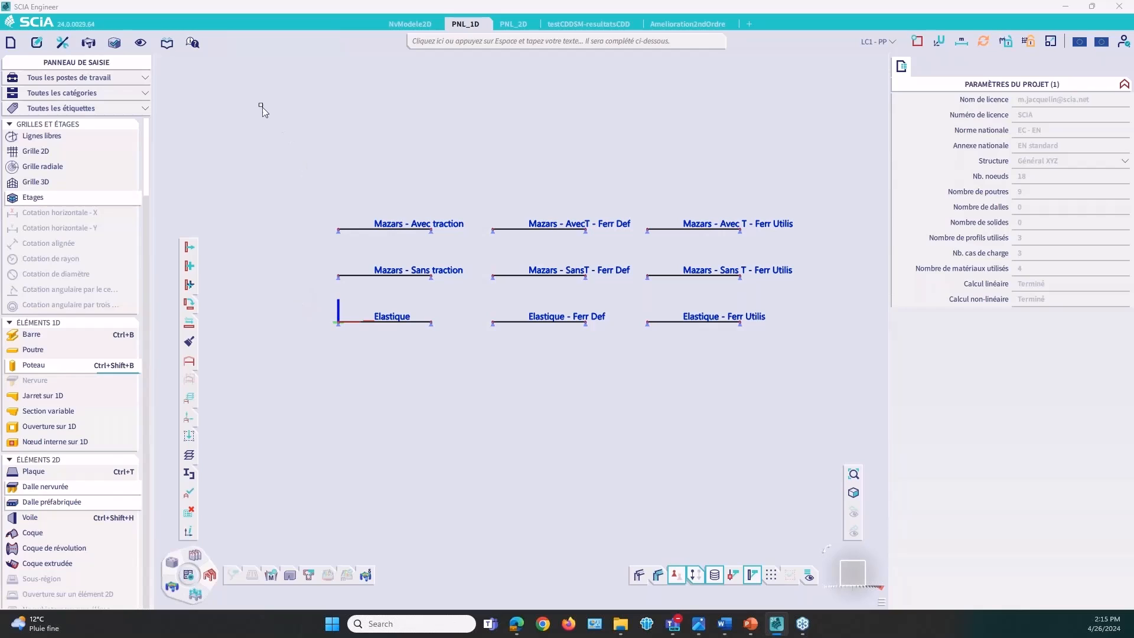
Step: Set the C12/15 concrete's material behaviour for non-linear analysis to Dommages isotropes, Mazars in the materials library
left_click(167, 44)
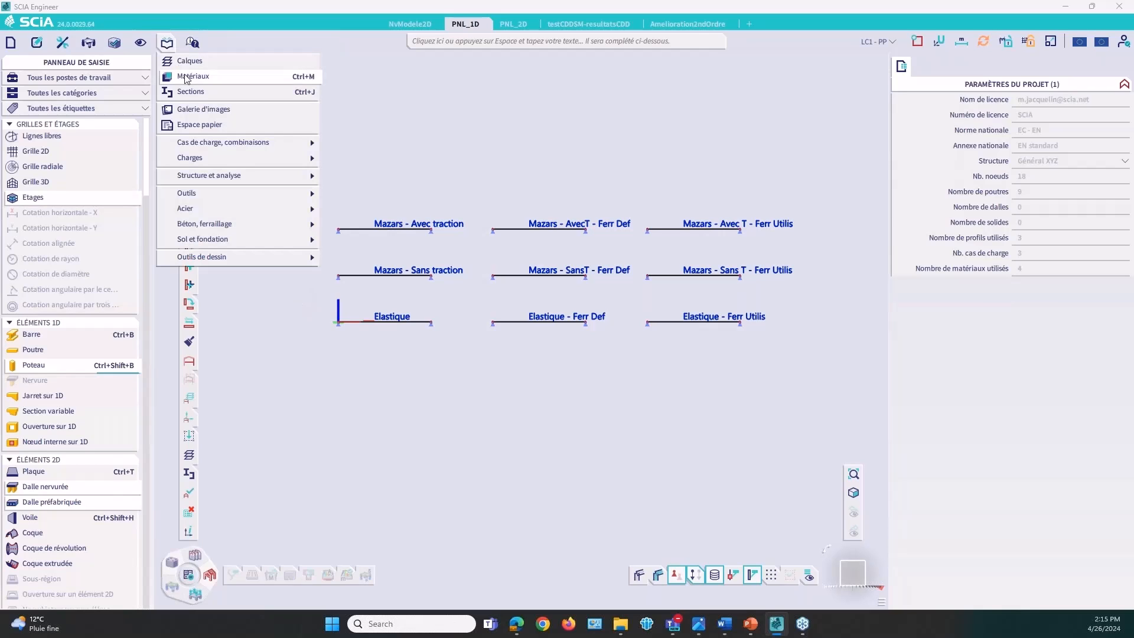
left_click(186, 79)
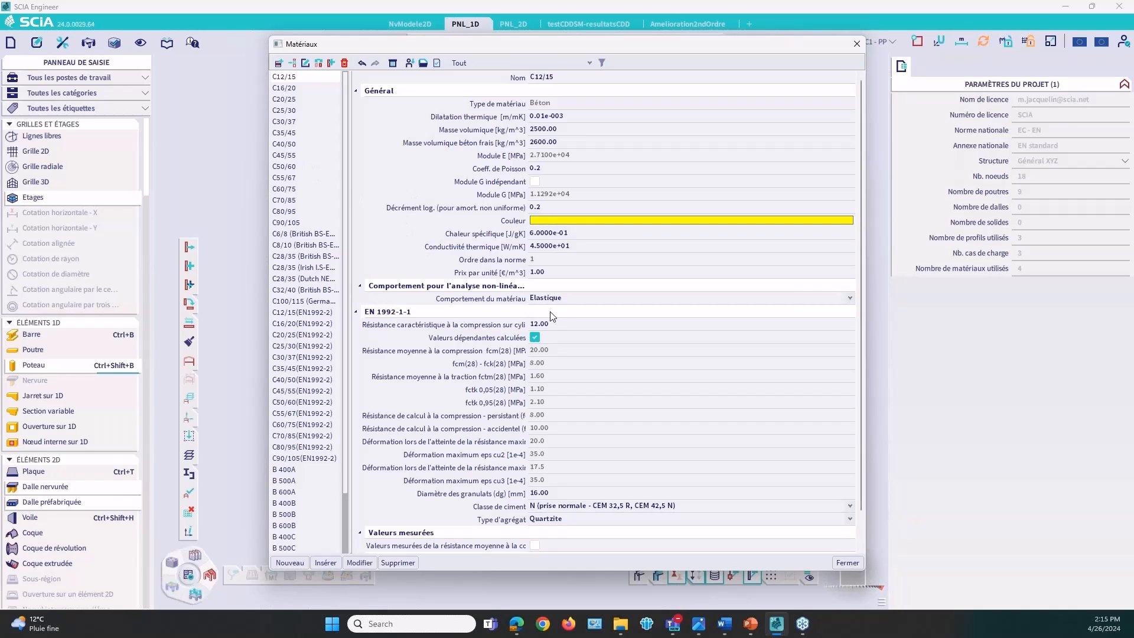
left_click(563, 301)
left_click(564, 300)
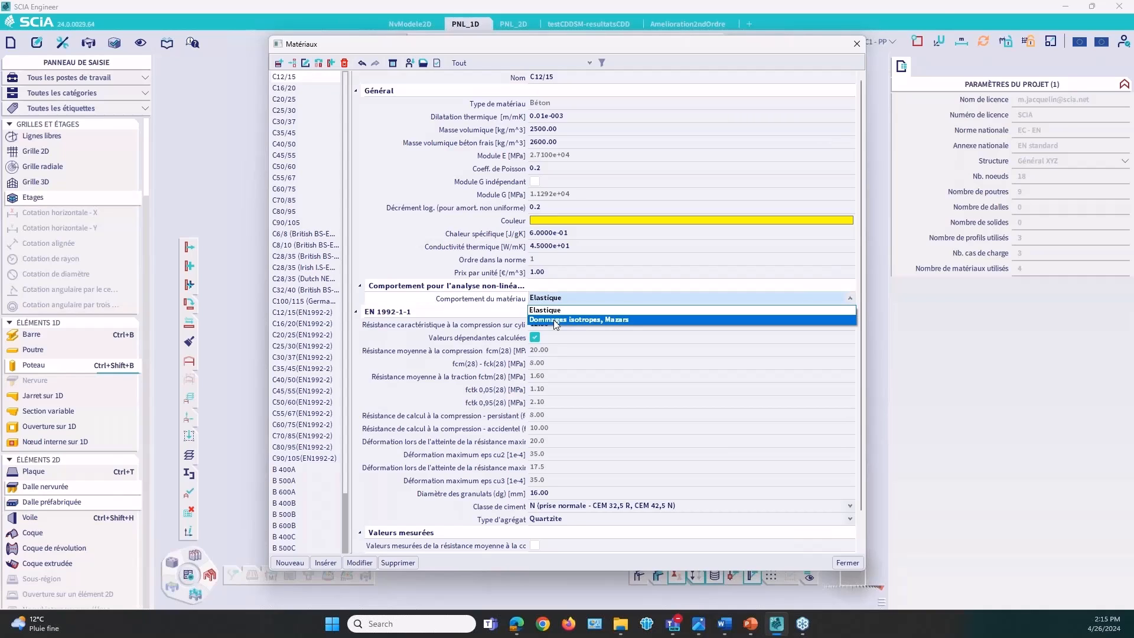
left_click(577, 322)
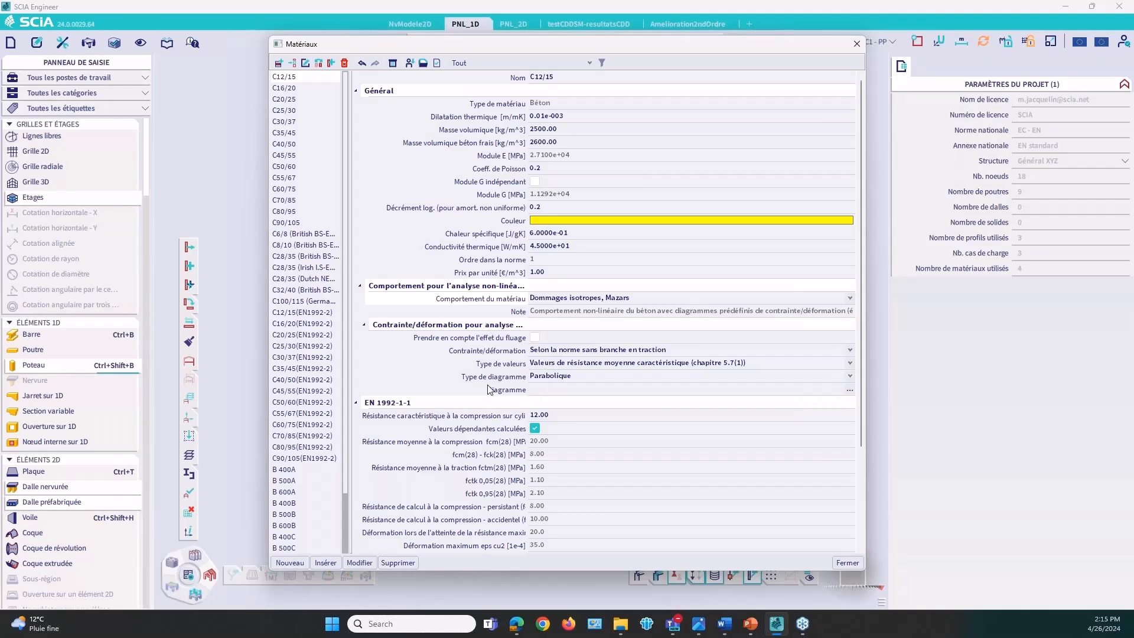
Step: Examine C12/15's stress-strain diagram for the option Selon la norme sans branche en traction
scroll(475, 347, "down", 1)
scroll(473, 343, "down", 2)
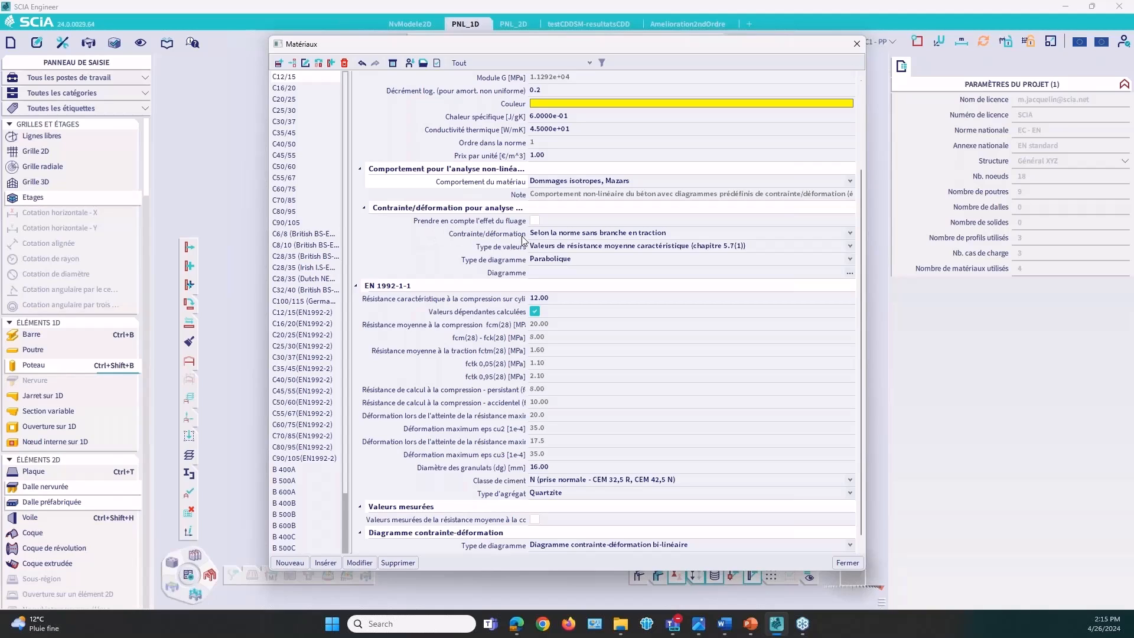
left_click(550, 235)
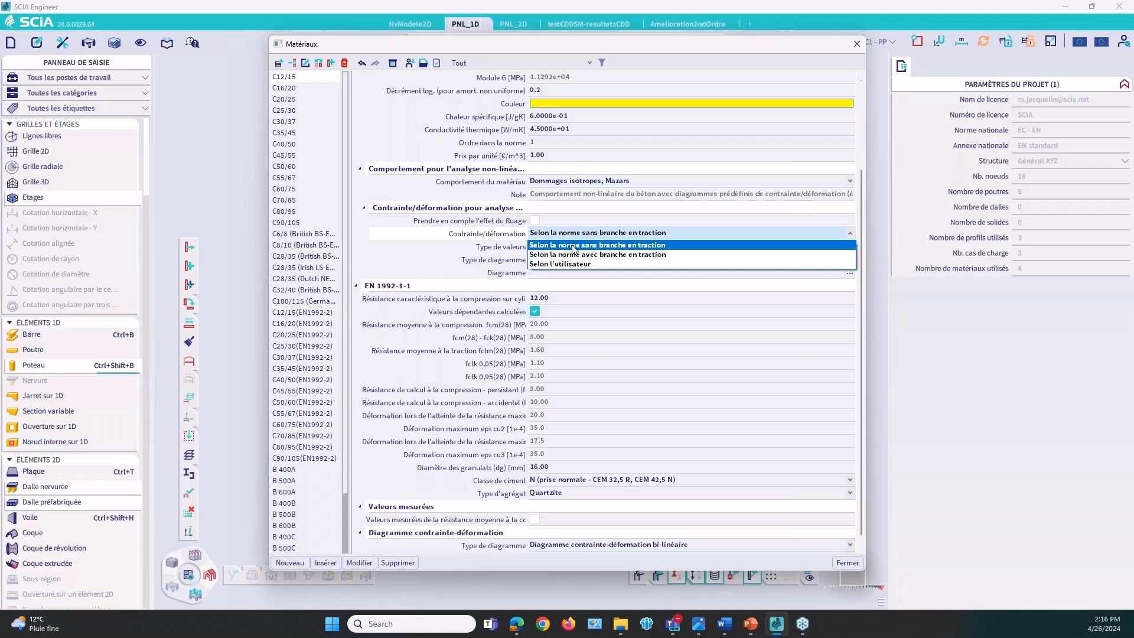
left_click(546, 244)
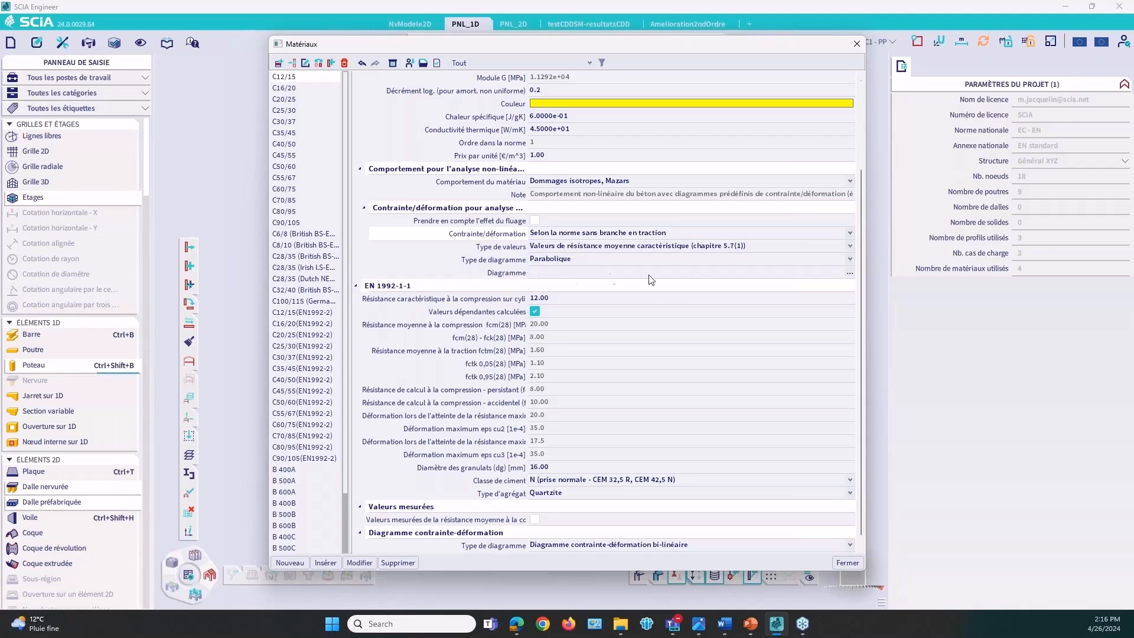
left_click(849, 274)
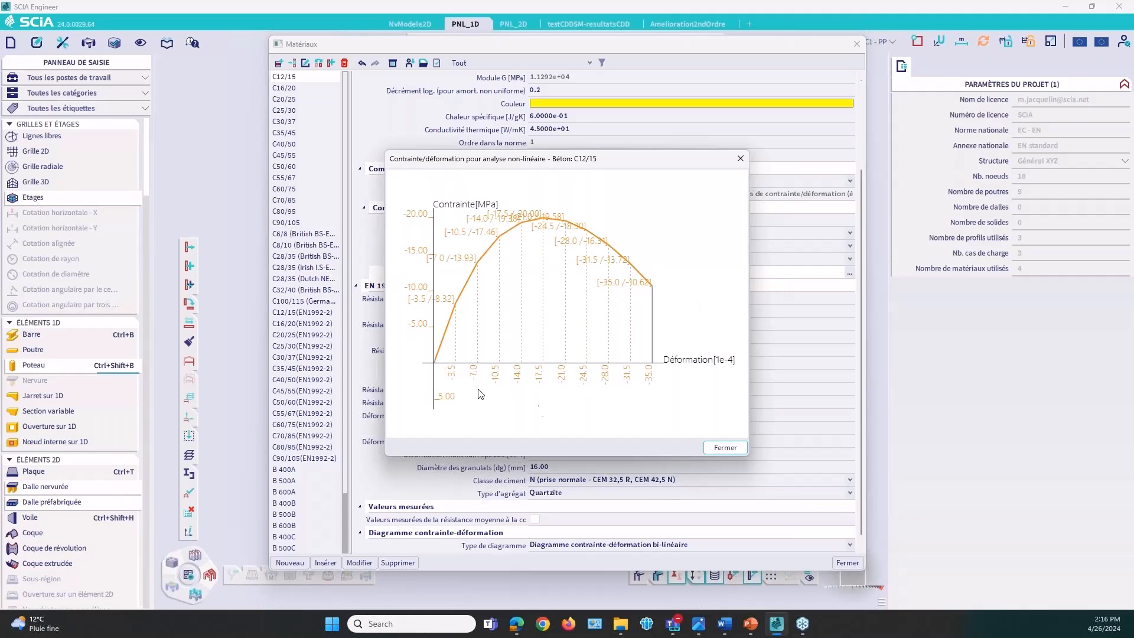
left_click(725, 447)
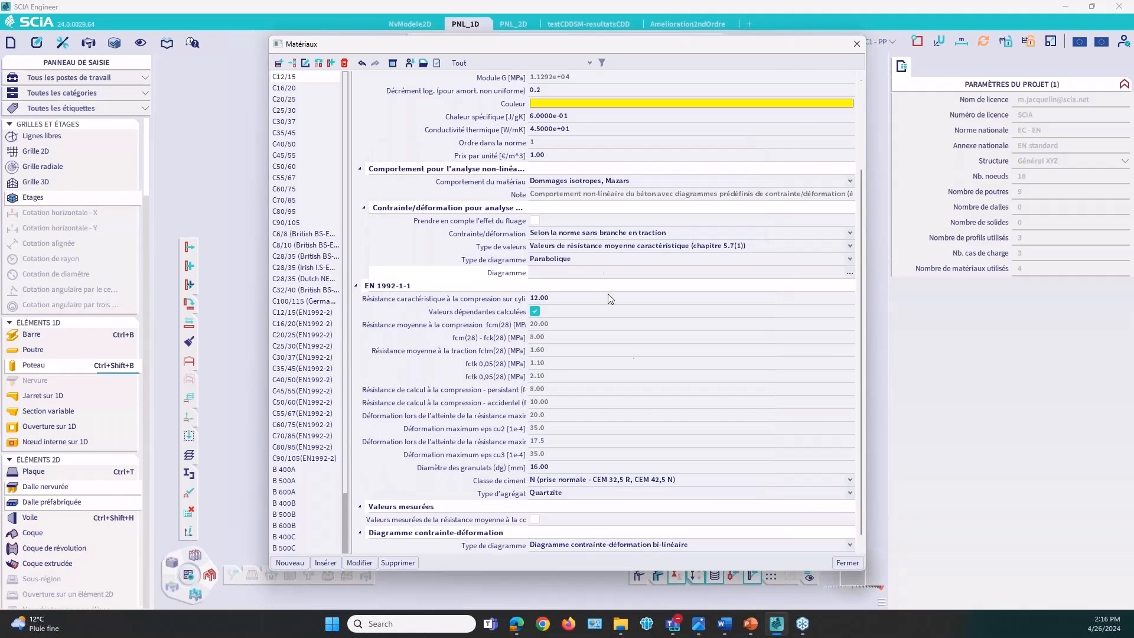
Step: Switch C12/15's stress-strain definition to Selon la norme avec branche en traction and examine its diagram
left_click(605, 233)
left_click(609, 253)
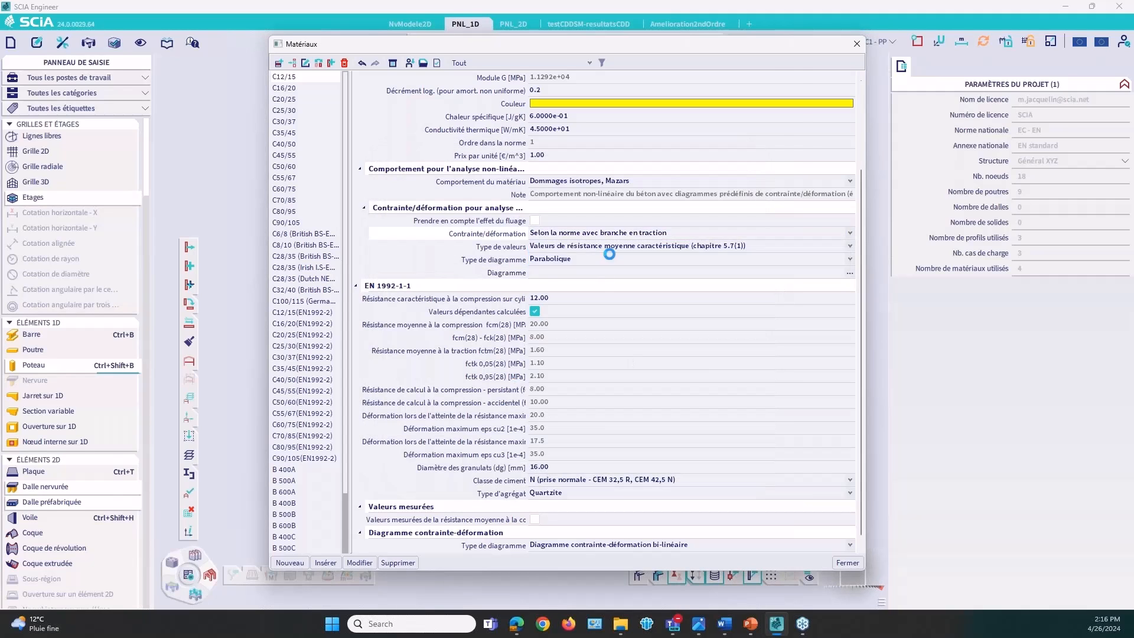
left_click(849, 274)
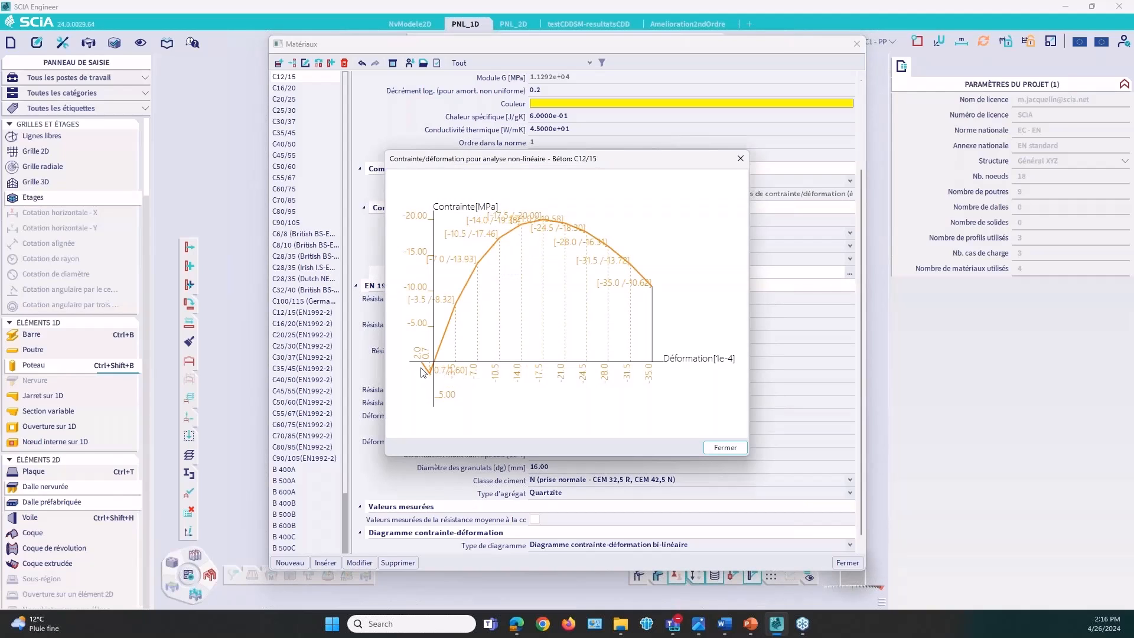
left_click(724, 449)
Step: Set C12/15's stress-strain definition to Selon la norme sans branche en traction and its value type to Valeurs de calcul (chapitre 5.8.6(3))
left_click(575, 233)
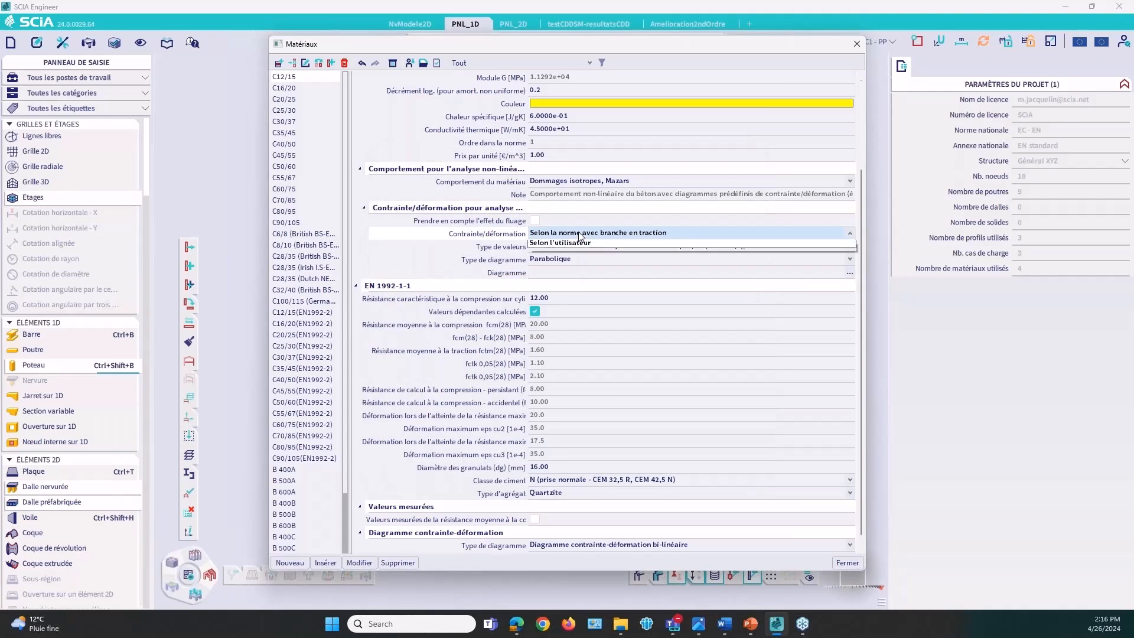
left_click(572, 245)
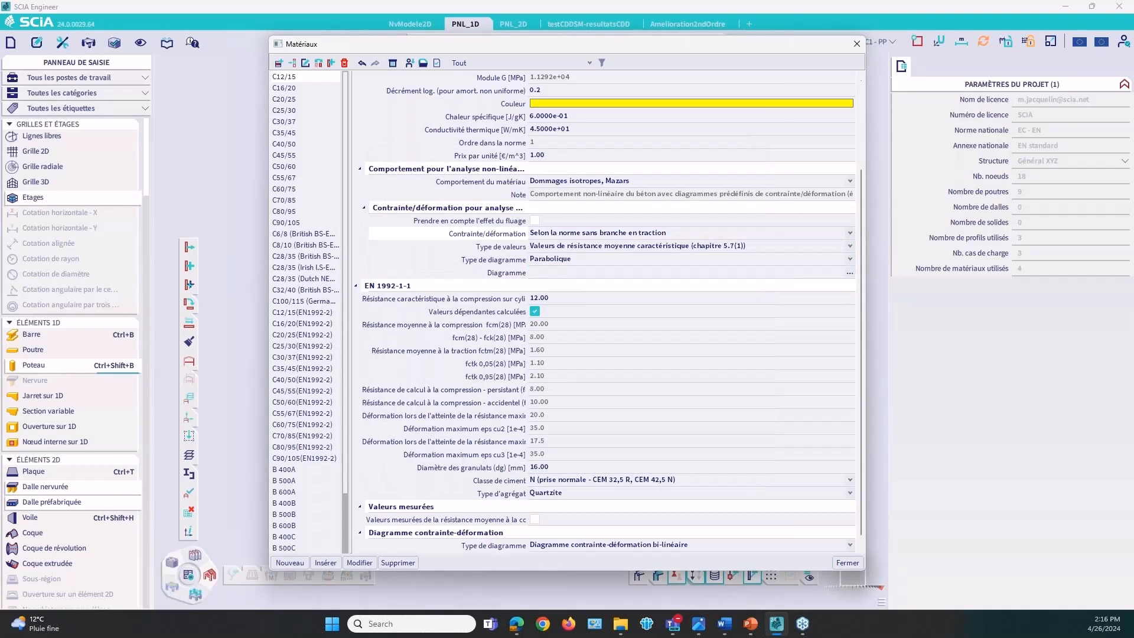
left_click(569, 247)
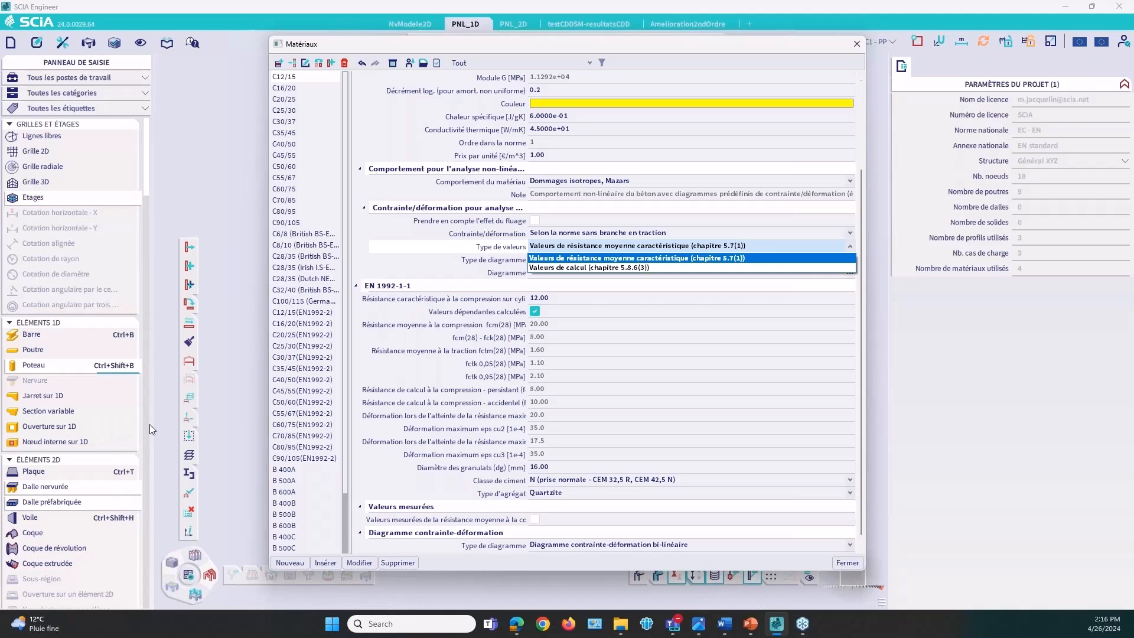
left_click(570, 268)
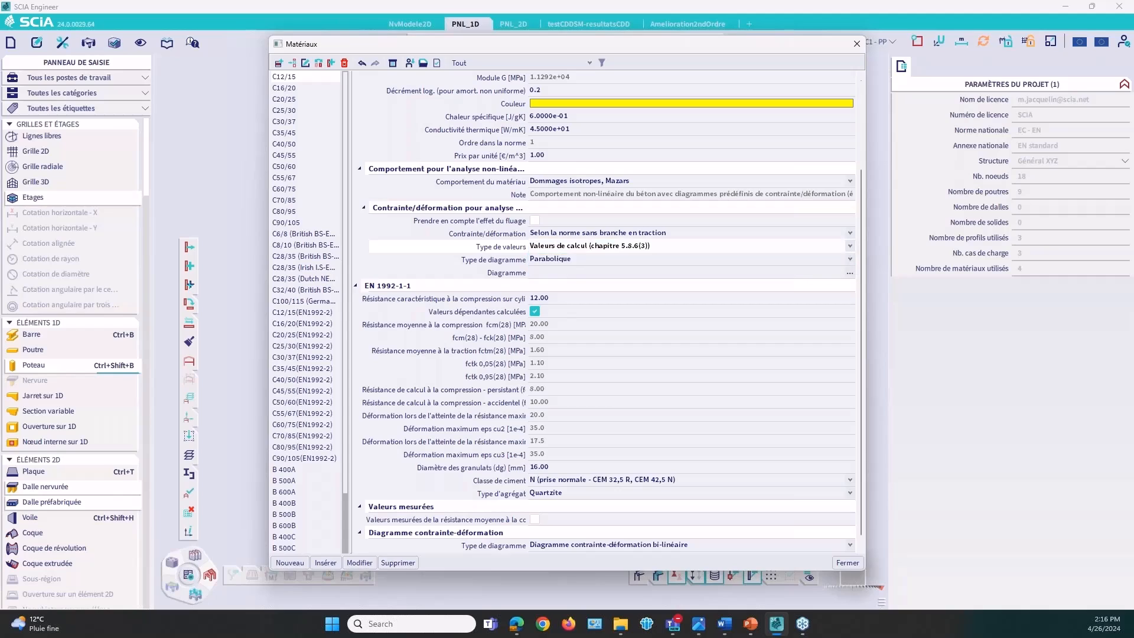
Step: Examine C12/15's design-value stress-strain diagram and set the value type to Valeurs de résistance moyenne caractéristique (chapitre 5.7(1))
left_click(849, 274)
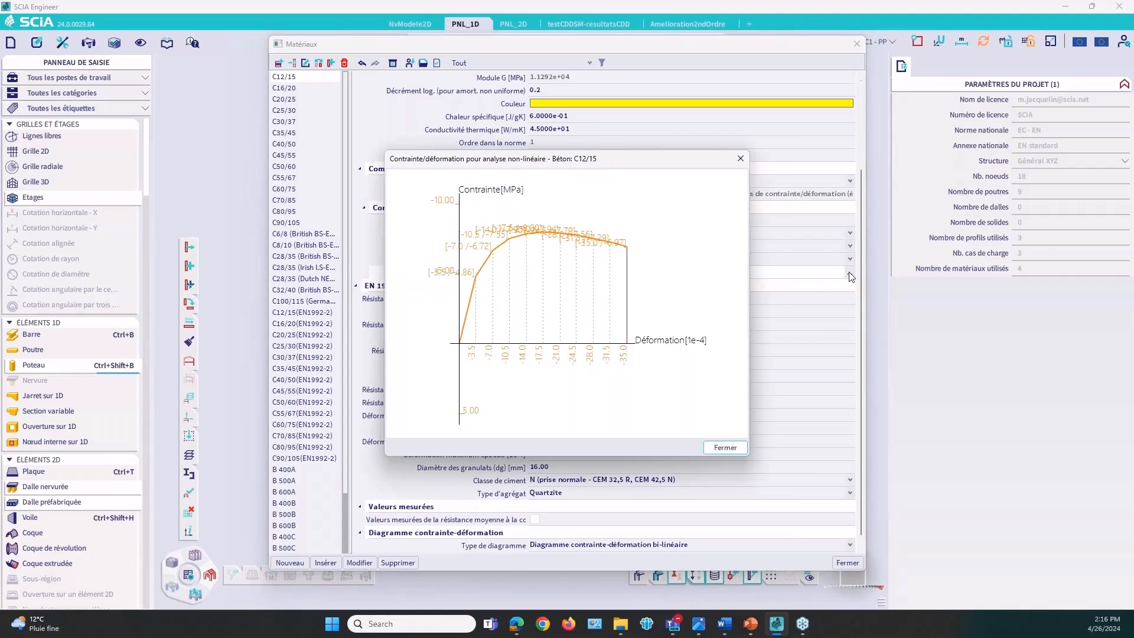
left_click(739, 158)
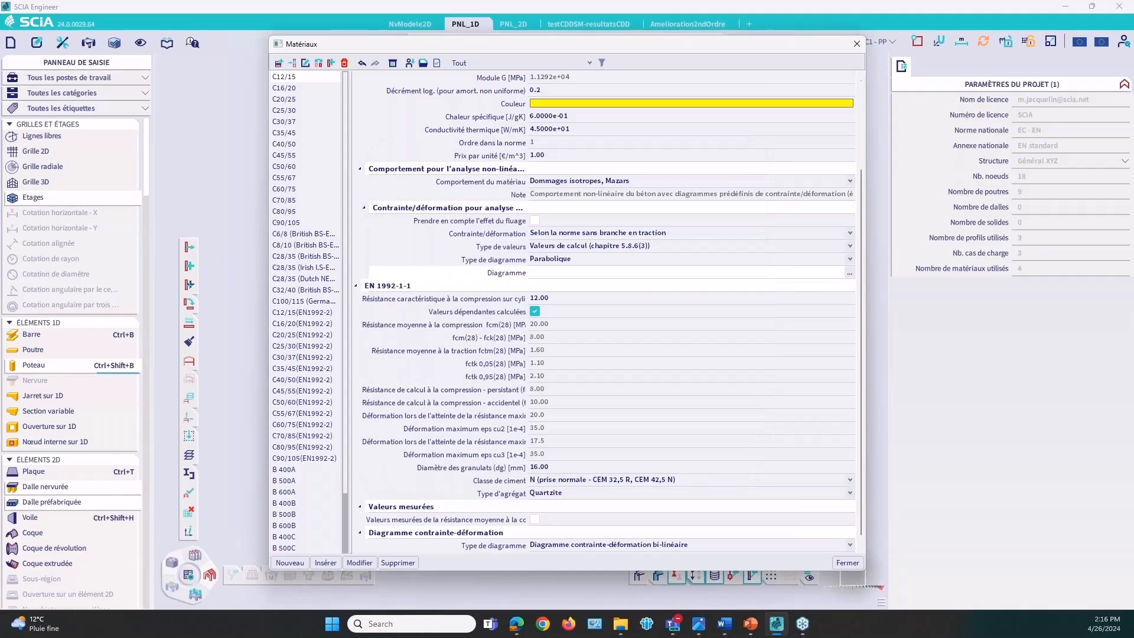
left_click(582, 248)
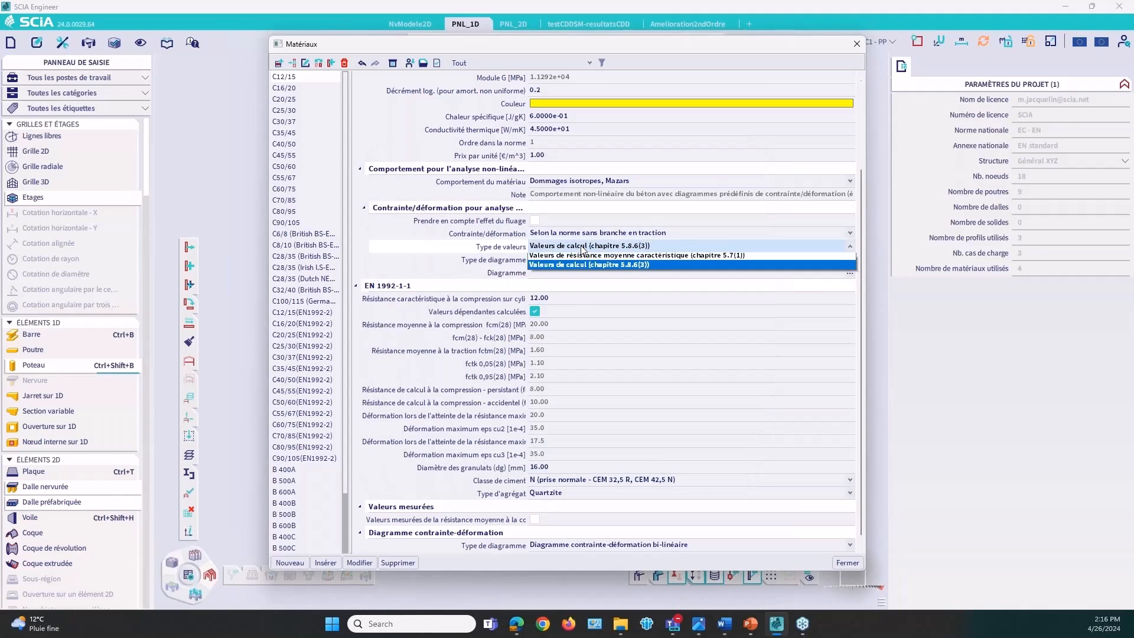
left_click(546, 258)
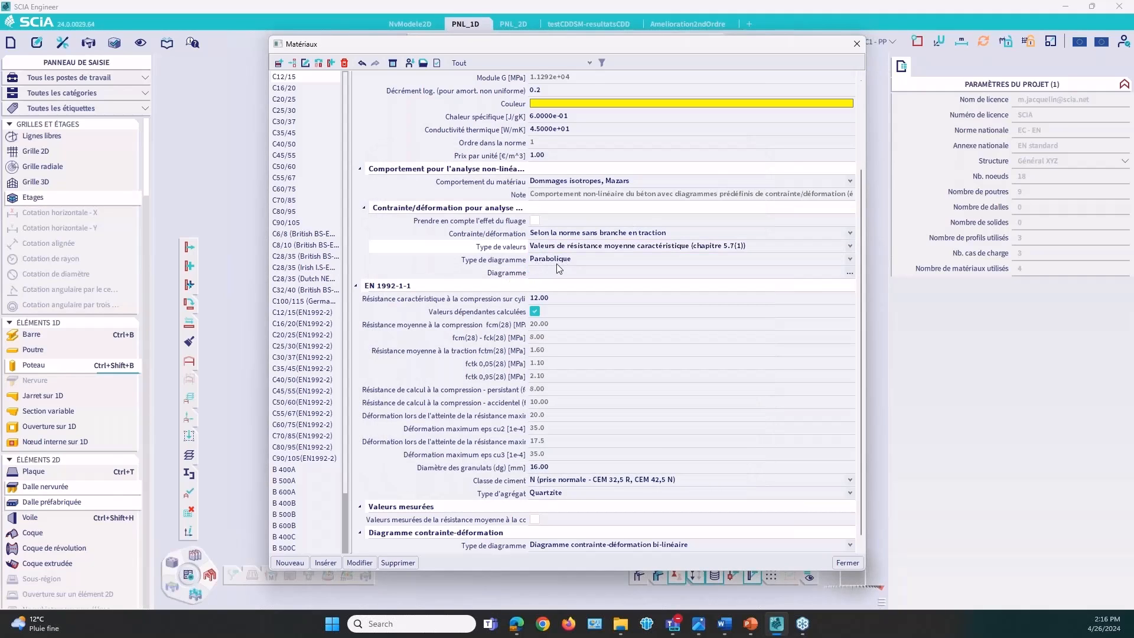
Step: Switch C12/15's diagram type to Triangle-rectangle, examine the resulting curve, and restore the type to Parabolique
left_click(561, 260)
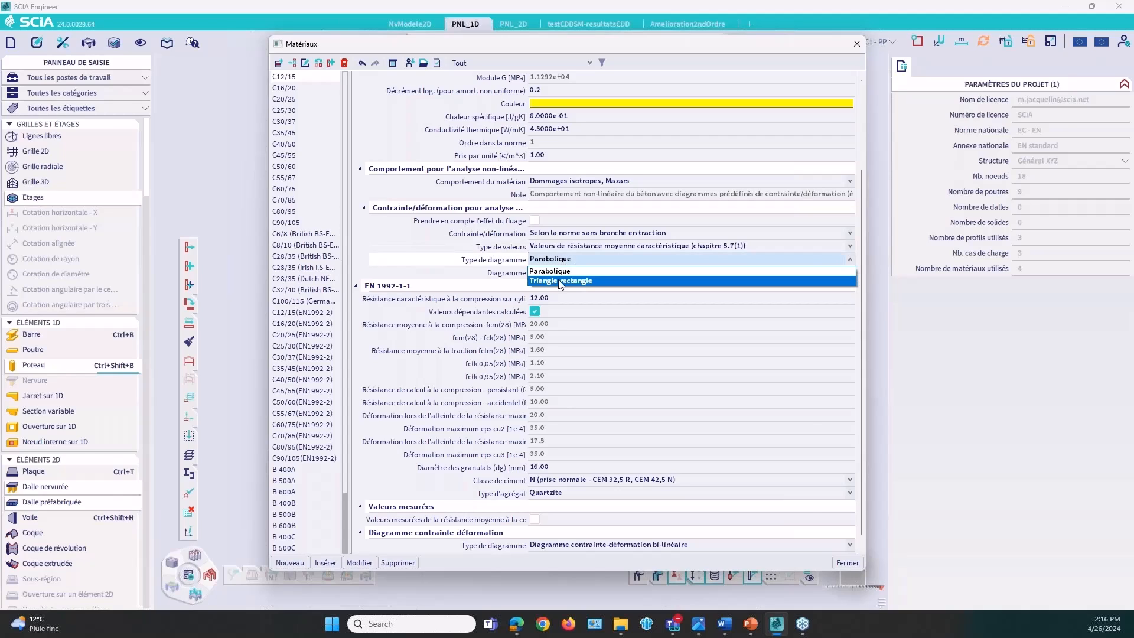
left_click(559, 281)
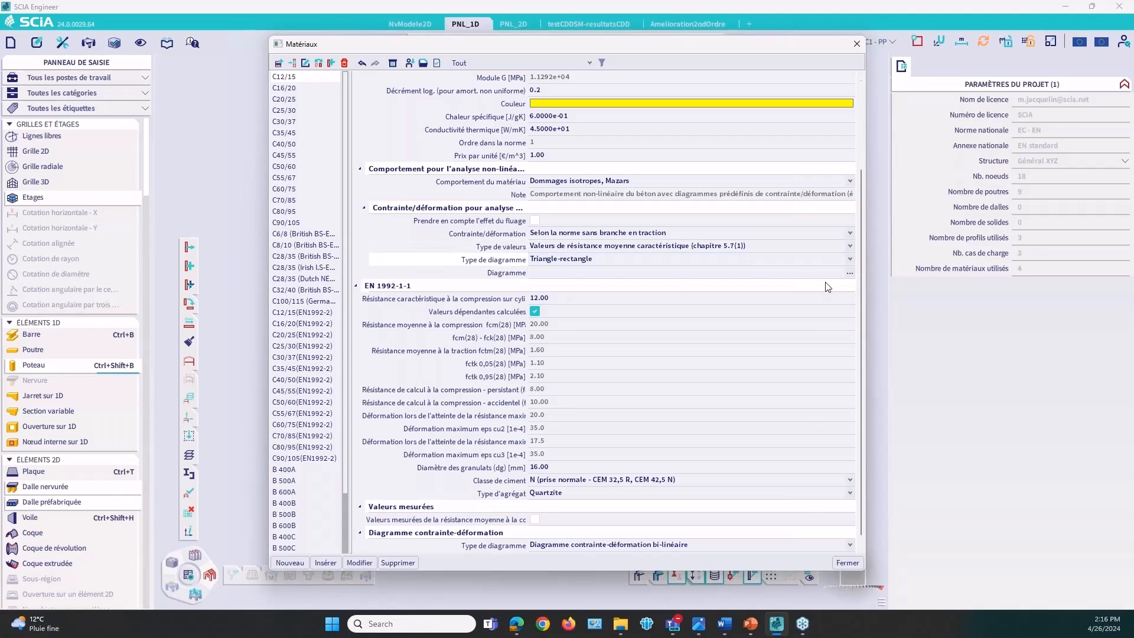
left_click(849, 274)
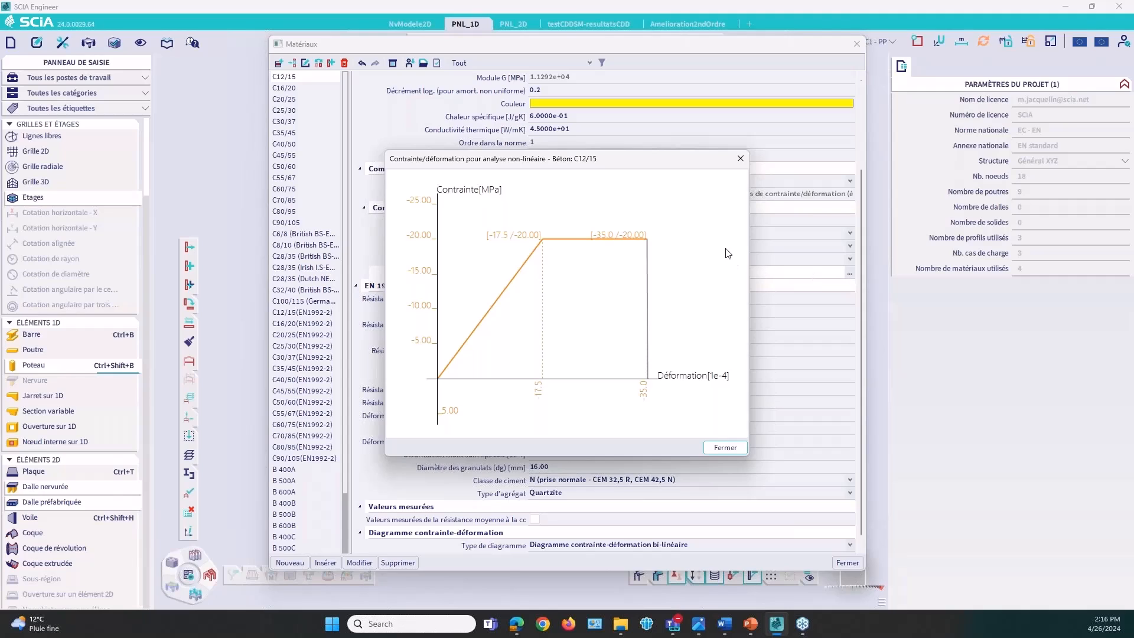
left_click(740, 158)
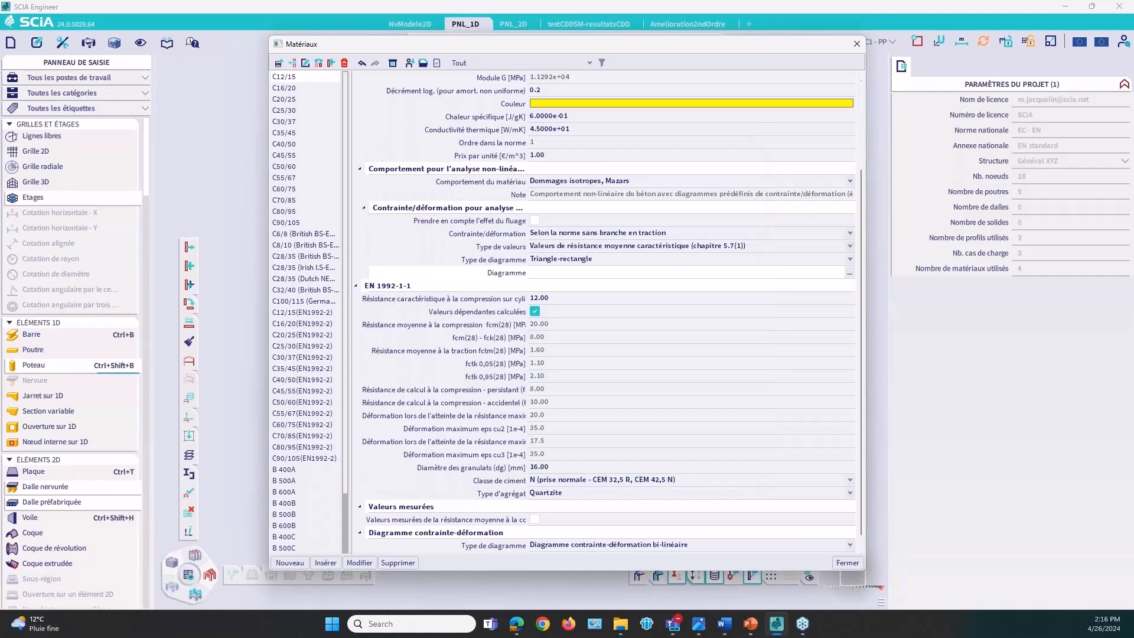
left_click(566, 261)
left_click(558, 271)
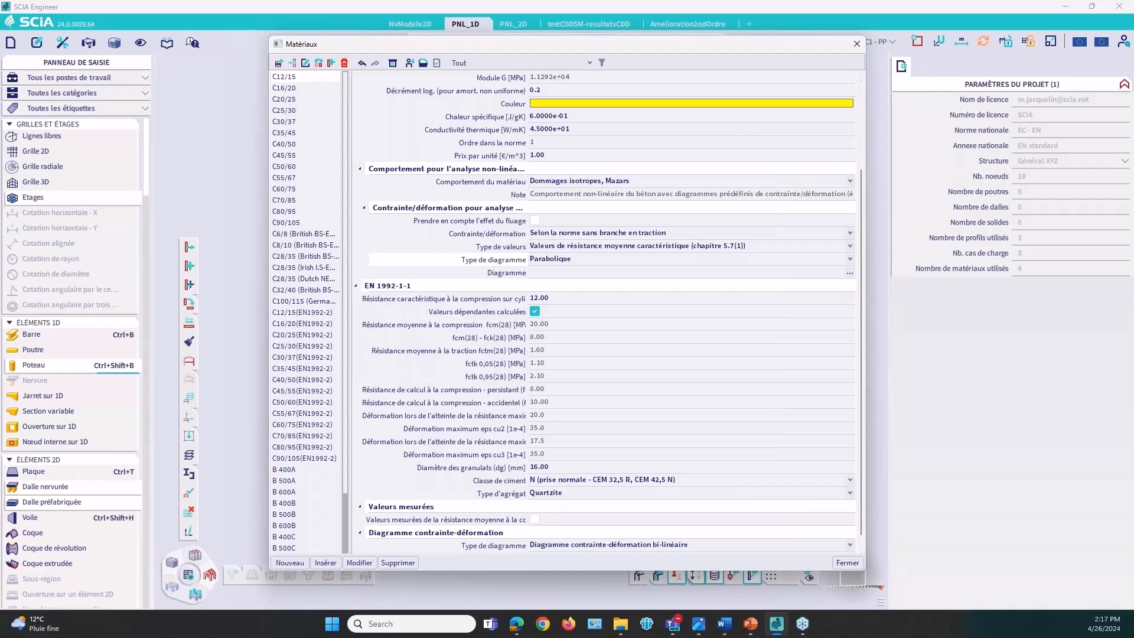
Step: Enable the creep effect for C12/15, examine the stress-strain diagram with creep, and disable the effect again
left_click(535, 221)
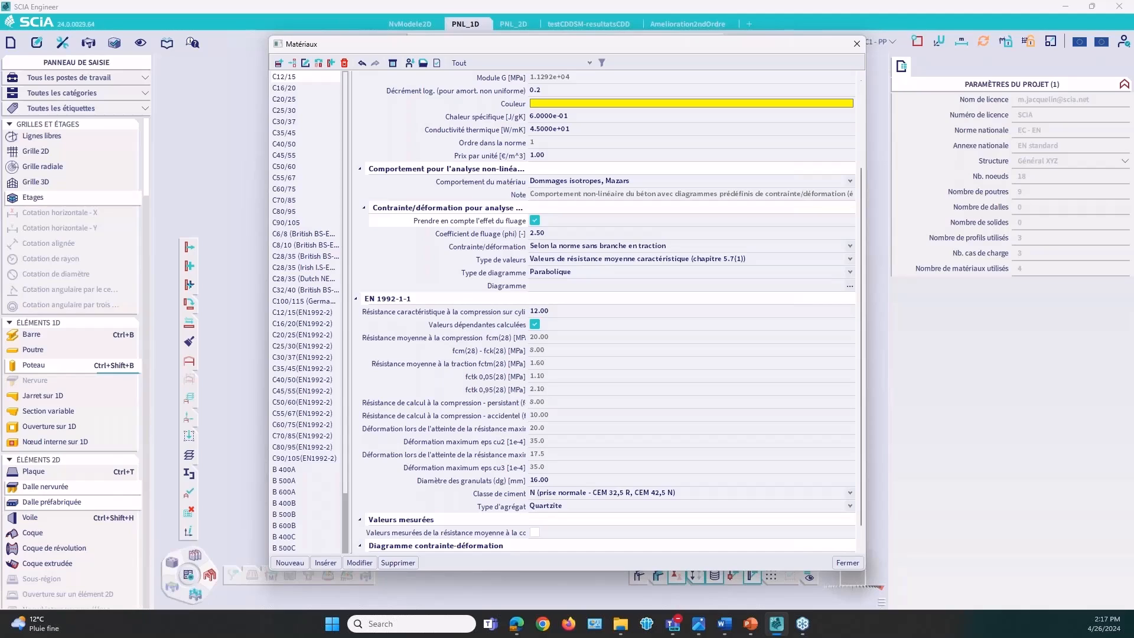
scroll(523, 207, "down", 1)
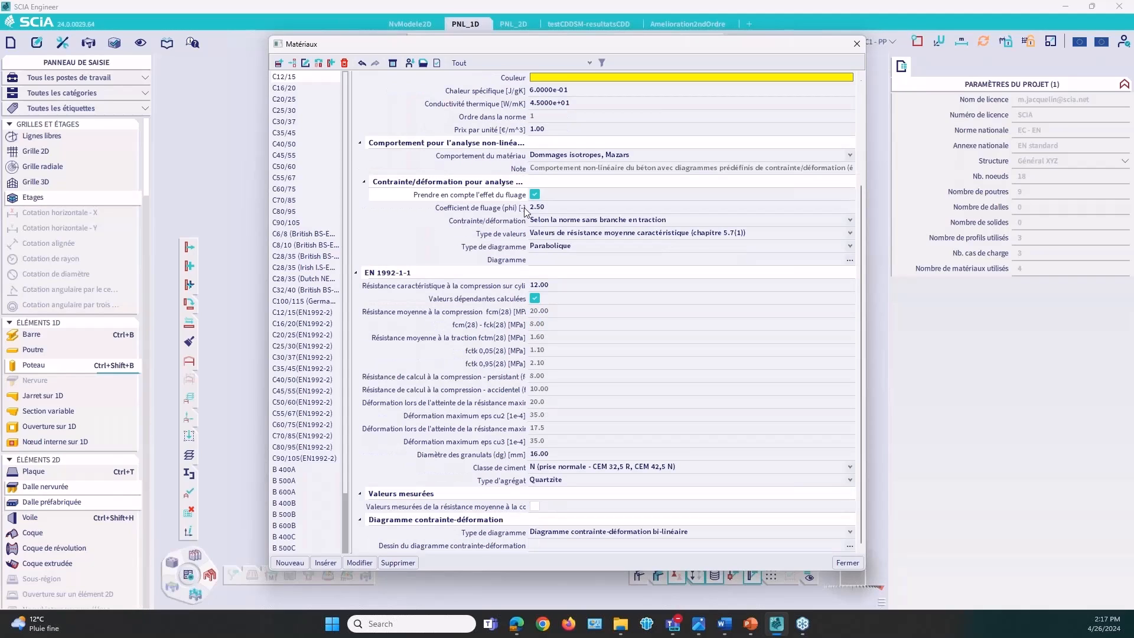
left_click(849, 260)
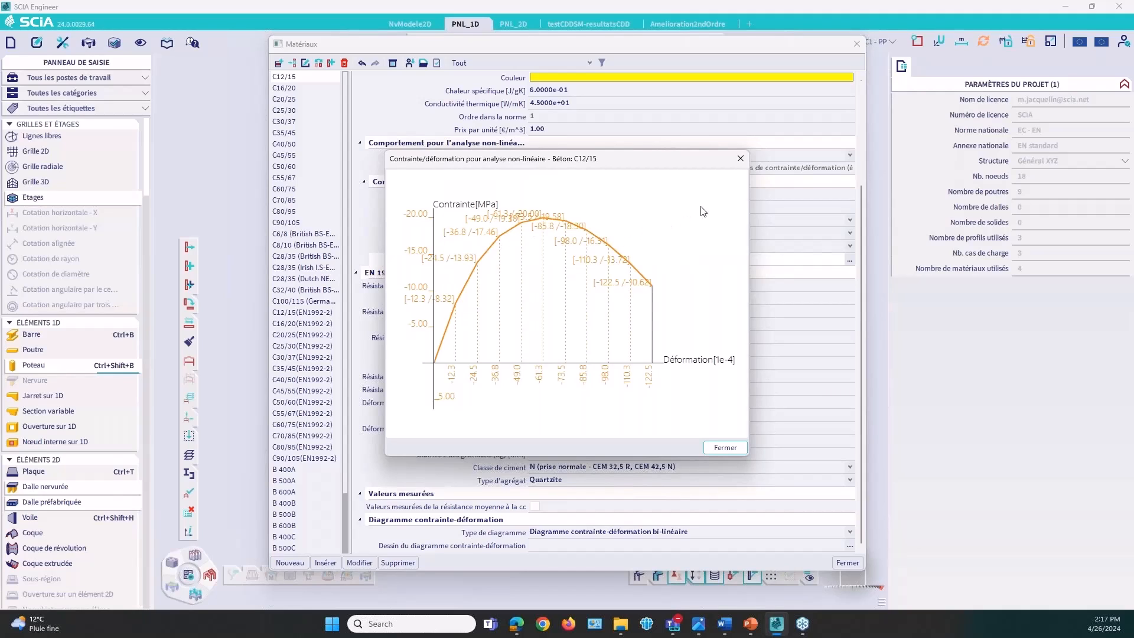
left_click(740, 160)
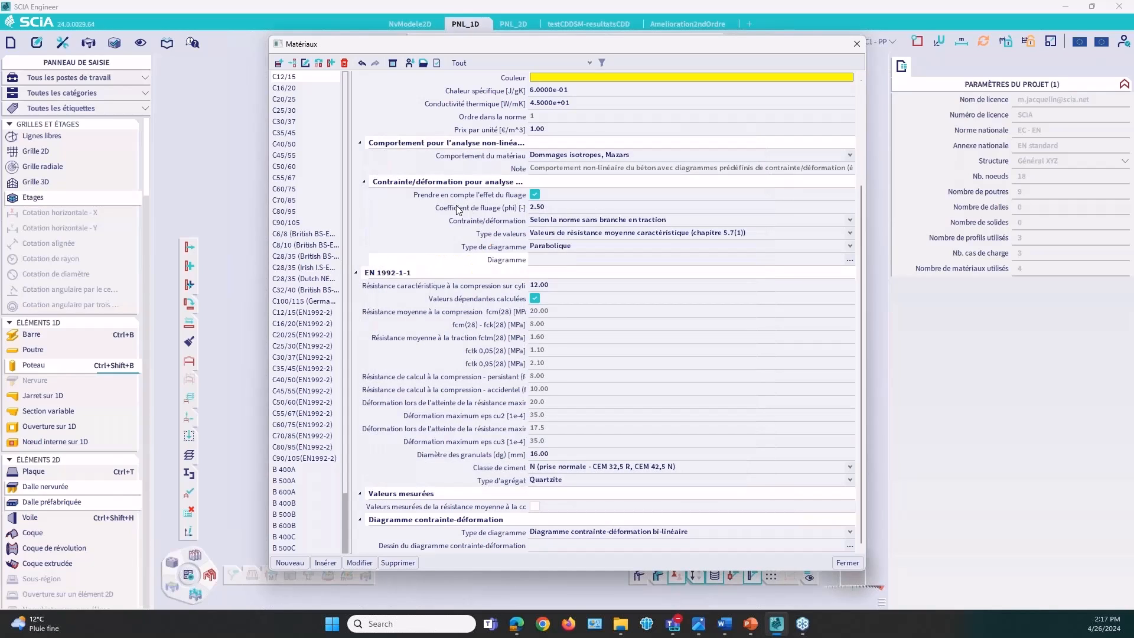
left_click(535, 196)
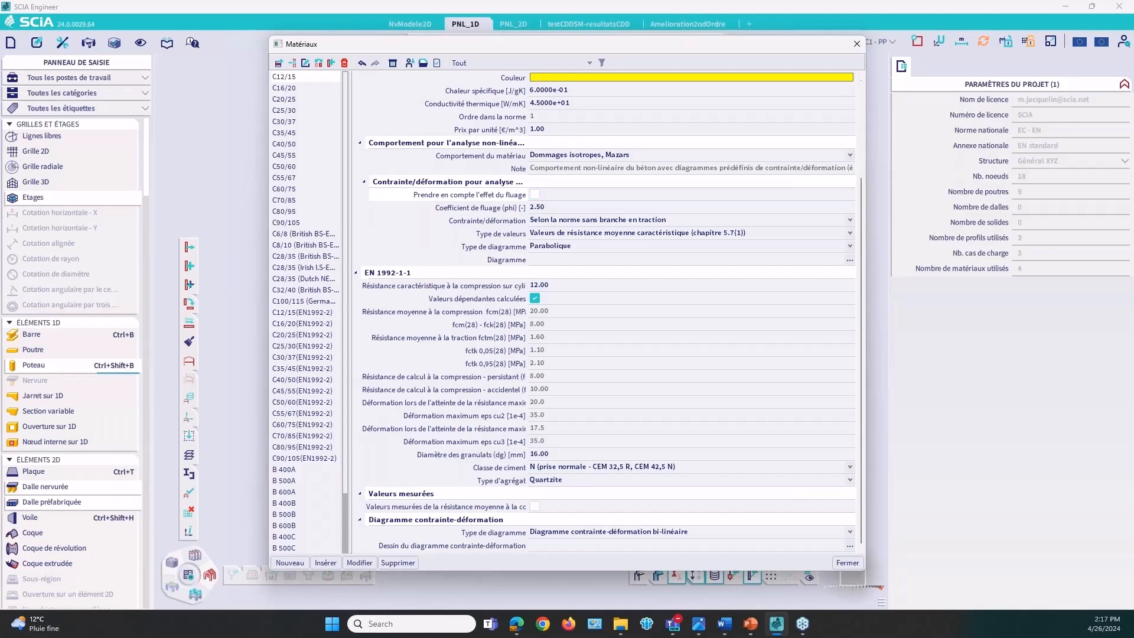
Step: Set C12/15's stress-strain definition to Selon l'utilisateur and open its user definition table
left_click(592, 221)
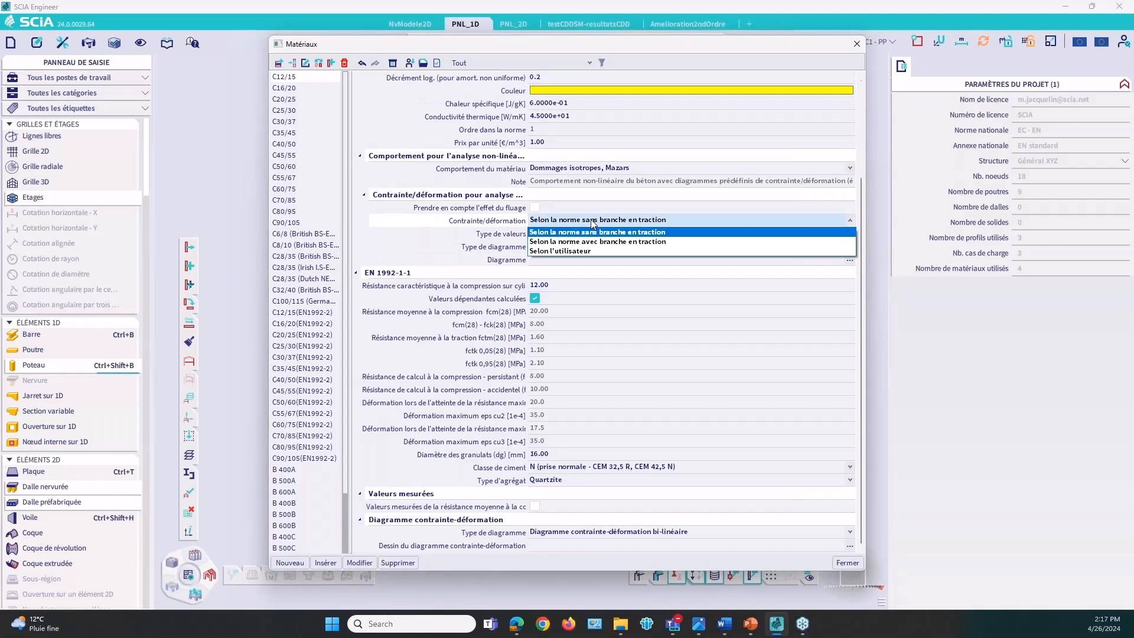
left_click(563, 251)
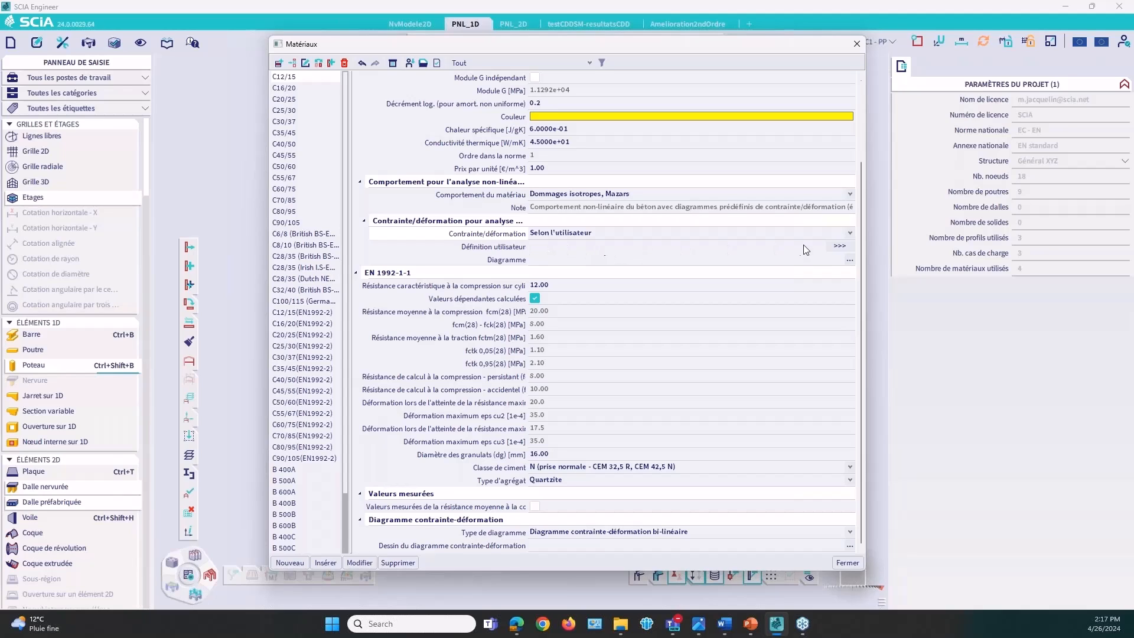
left_click(839, 247)
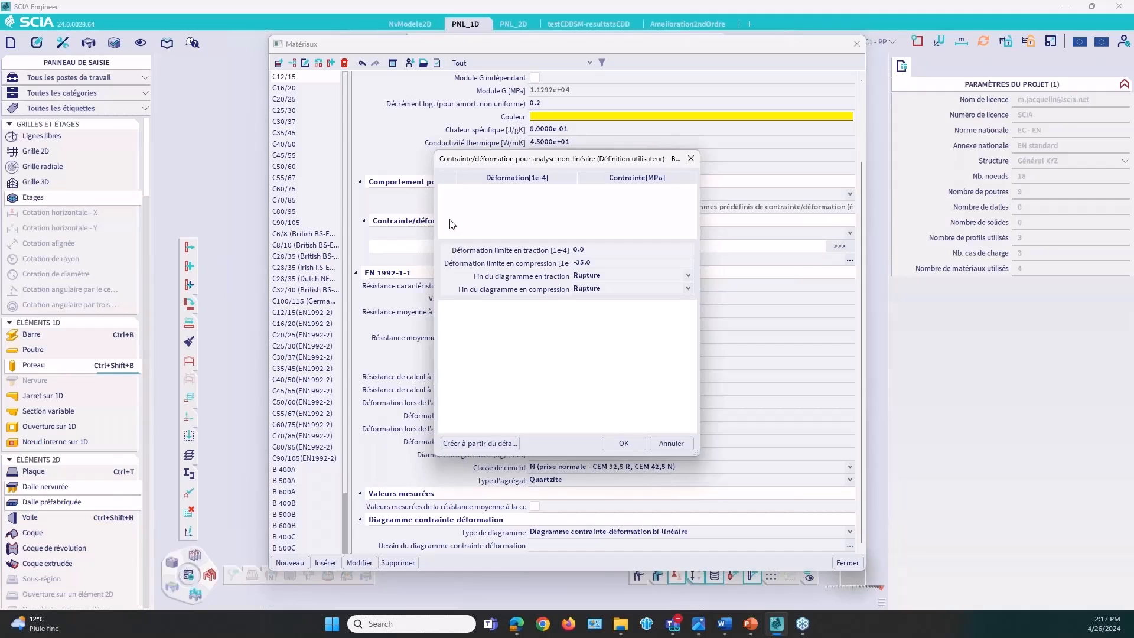
Step: Insert two rows in the user stress-strain table, giving the second a strain of -4 (1e-4) and a stress of -20 MPa
right_click(508, 211)
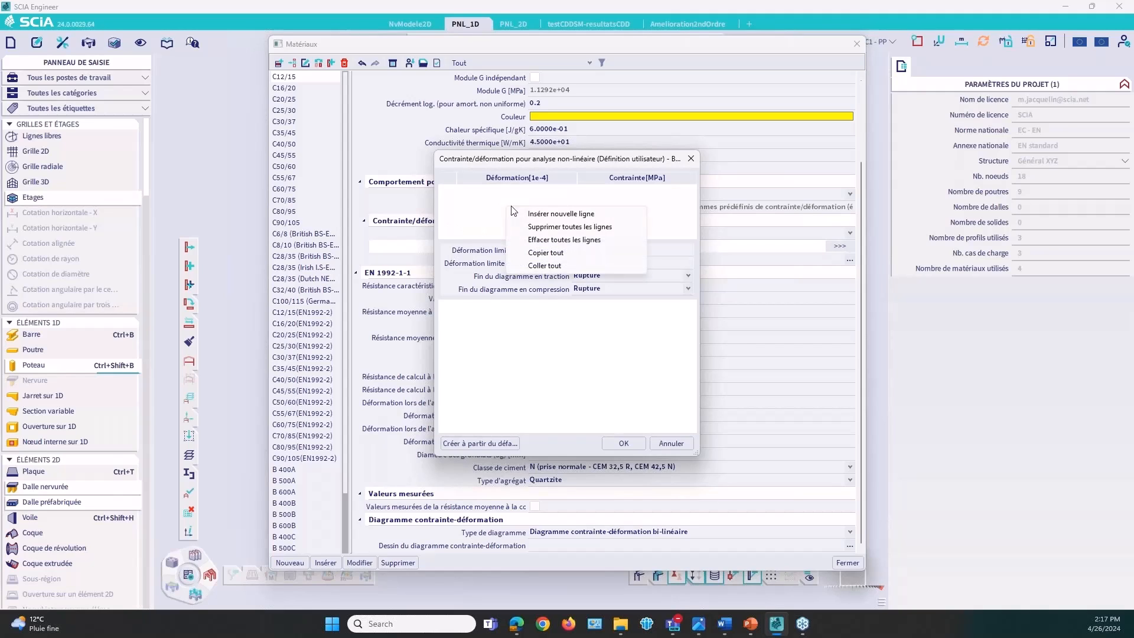
left_click(549, 214)
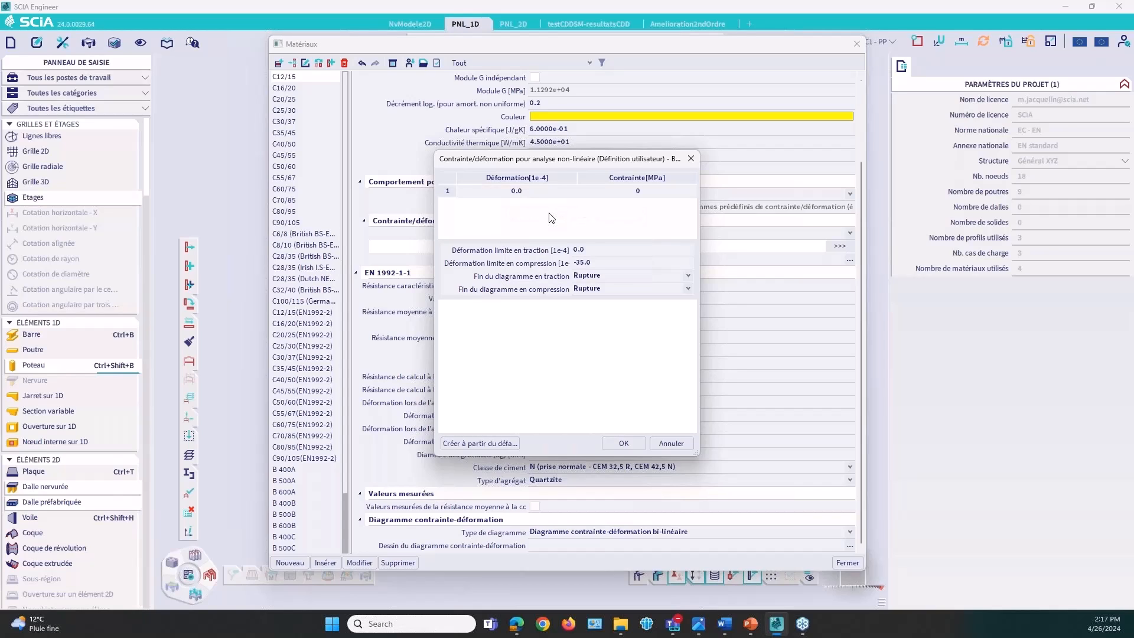
right_click(539, 214)
left_click(568, 223)
double_click(638, 205)
type("-20")
left_click(532, 204)
type("-4")
key("Return")
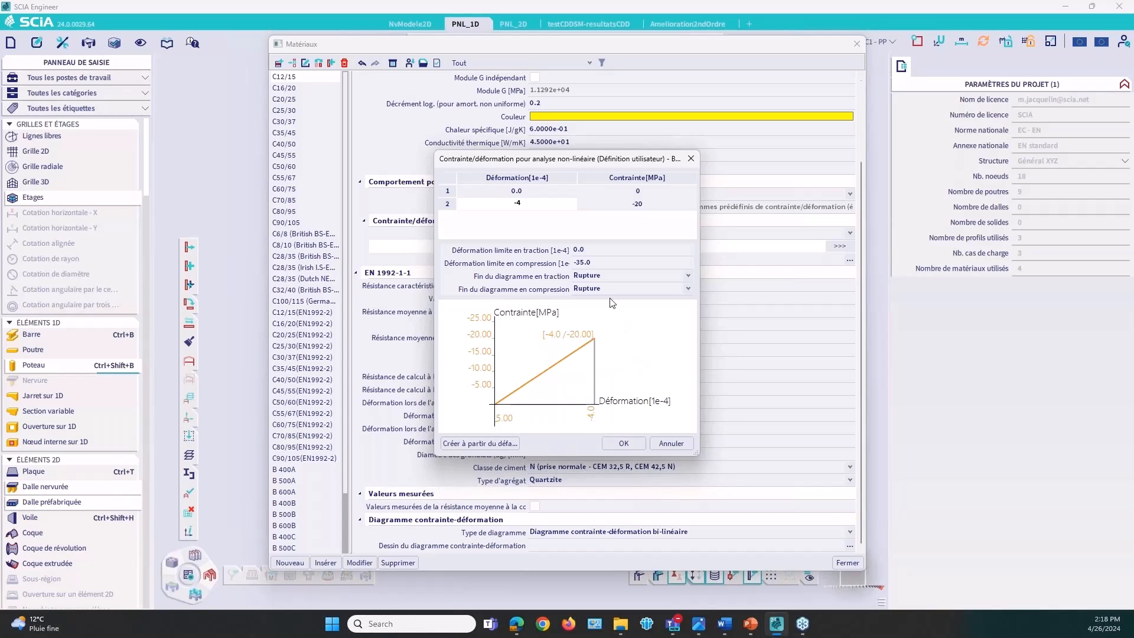
Step: Delete all rows of the user stress-strain table and look at the table's copy and paste options
right_click(569, 224)
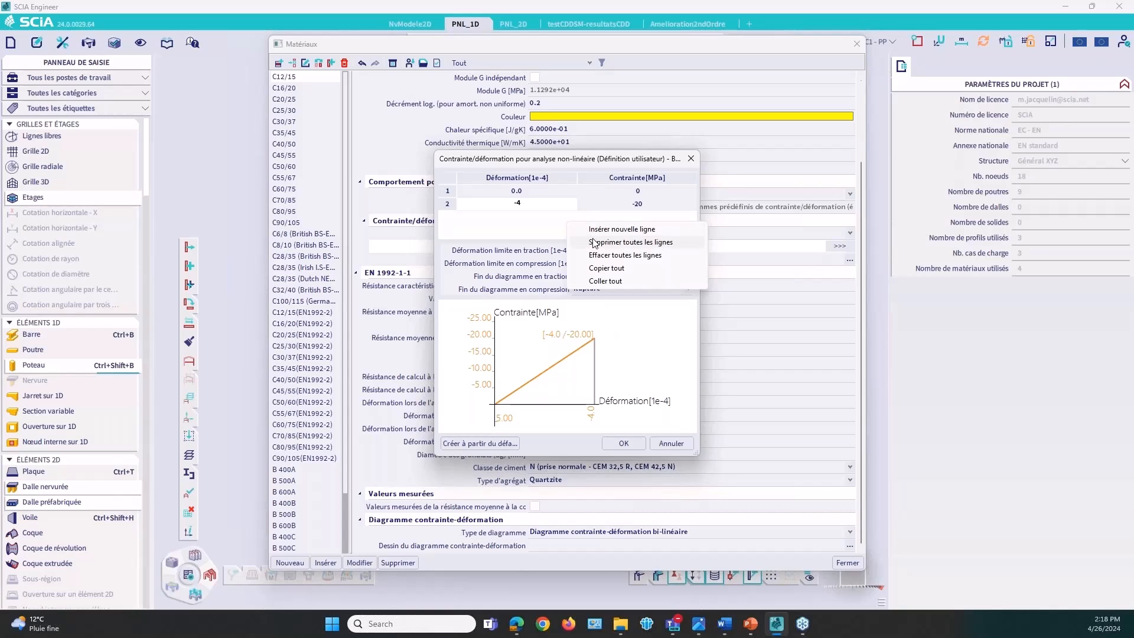
left_click(594, 243)
right_click(559, 211)
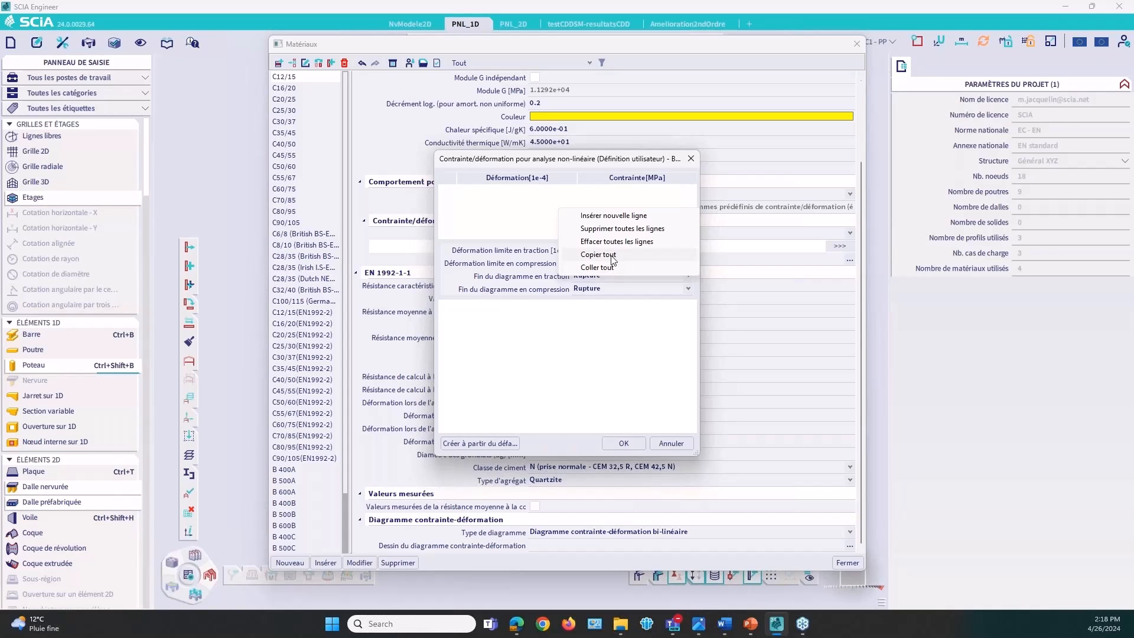
left_click(532, 211)
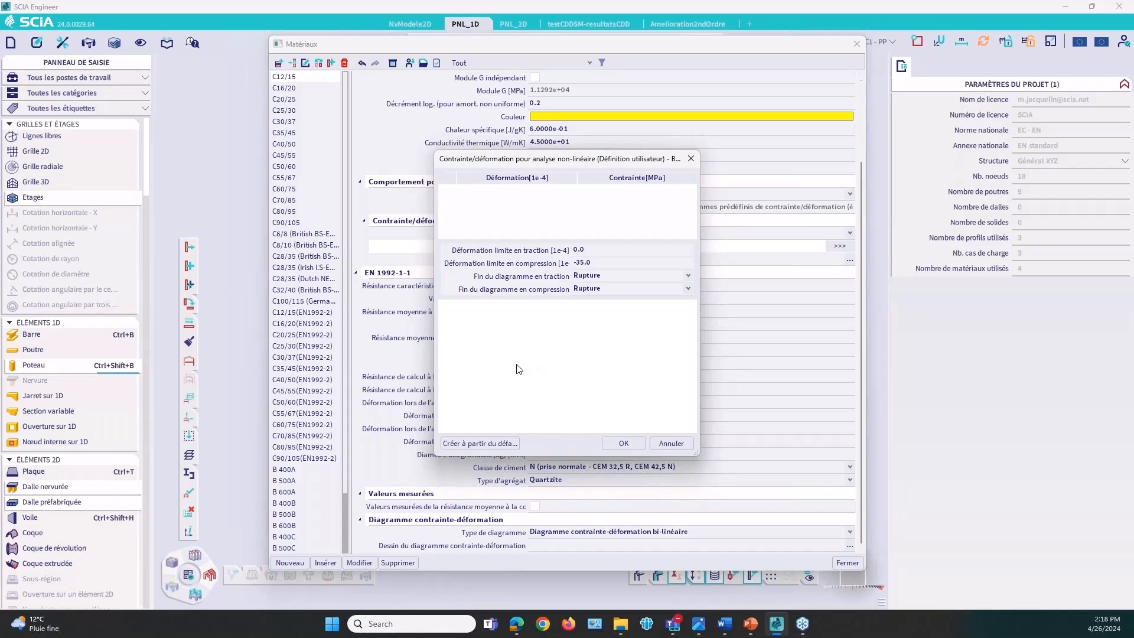
Step: Fill the user table from the default parabolic diagram without tension branch or creep, and inspect the stress at strain -28.0
left_click(482, 443)
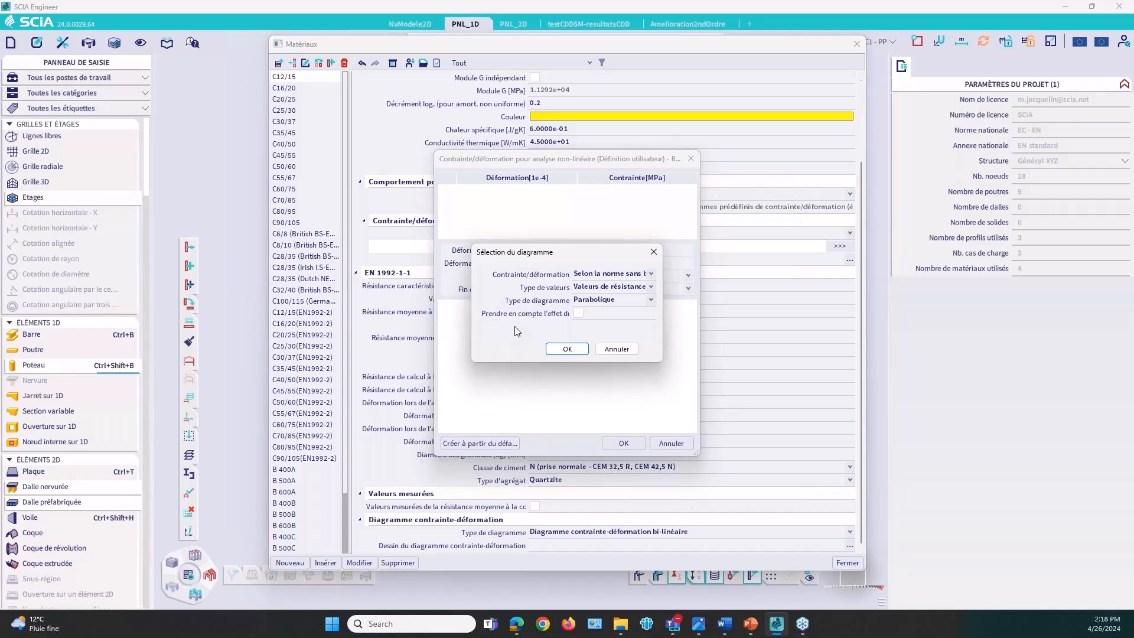
left_click(567, 349)
scroll(547, 206, "down", 2)
scroll(546, 205, "down", 1)
left_click(520, 207)
key("Tab")
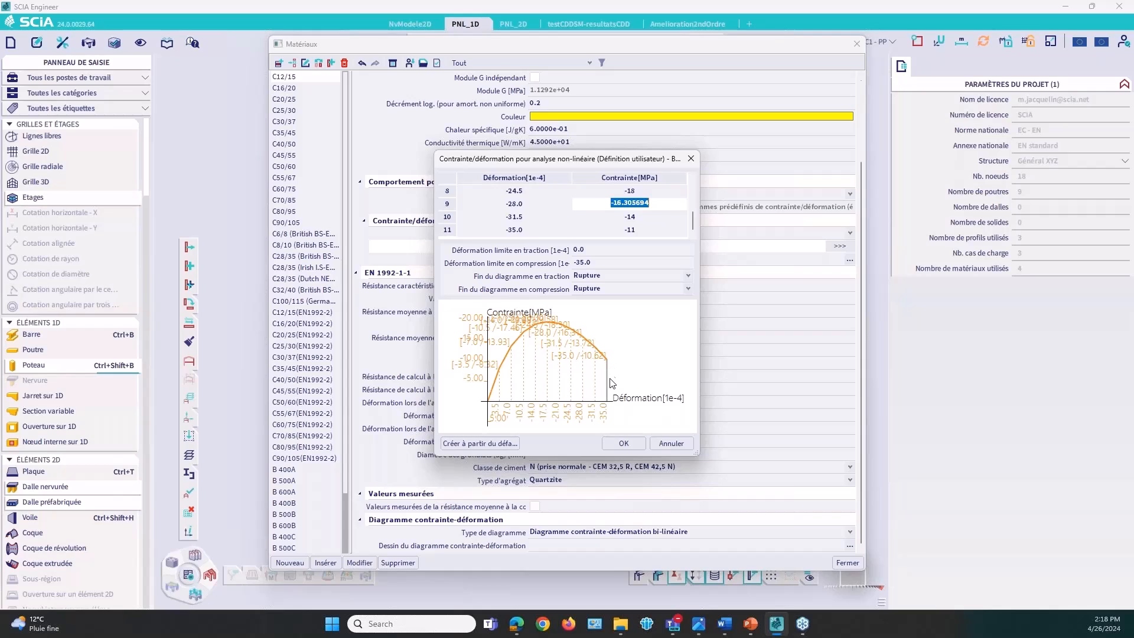
Step: Try the Élasticité and Continu compression endings, restore Rupture, and close the materials library without keeping the user-defined curve
left_click(612, 290)
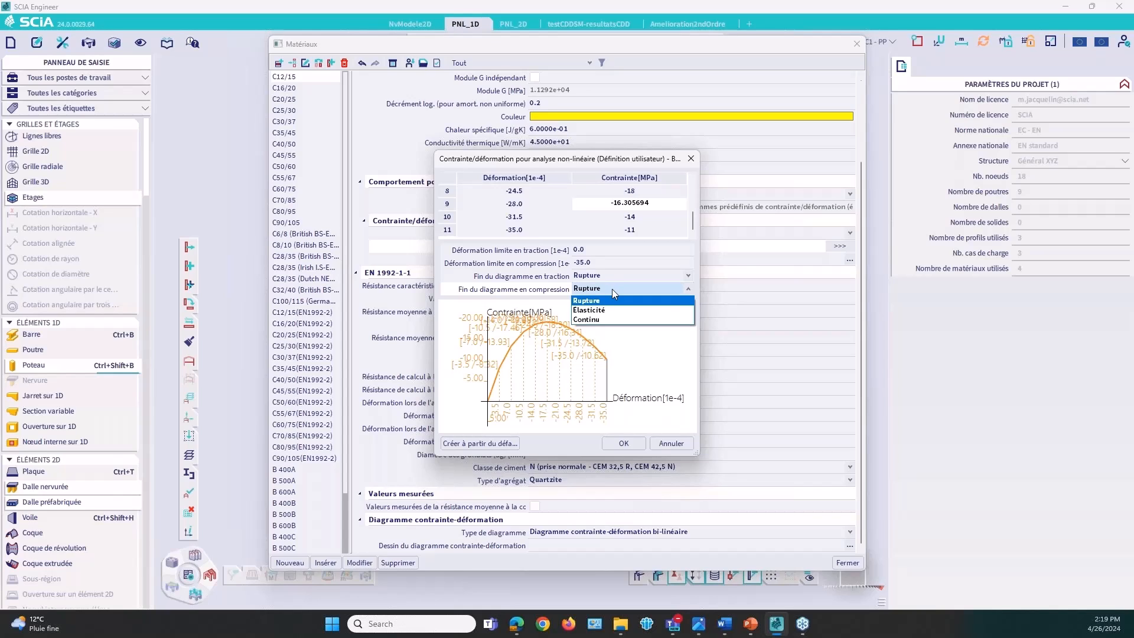
key("Down")
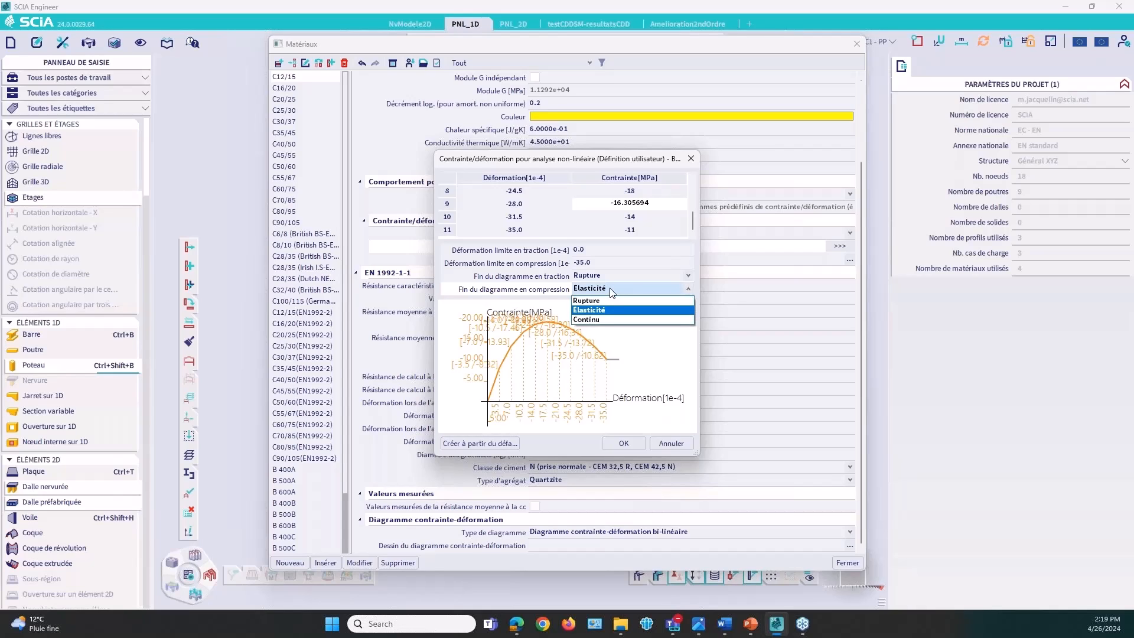
left_click(611, 320)
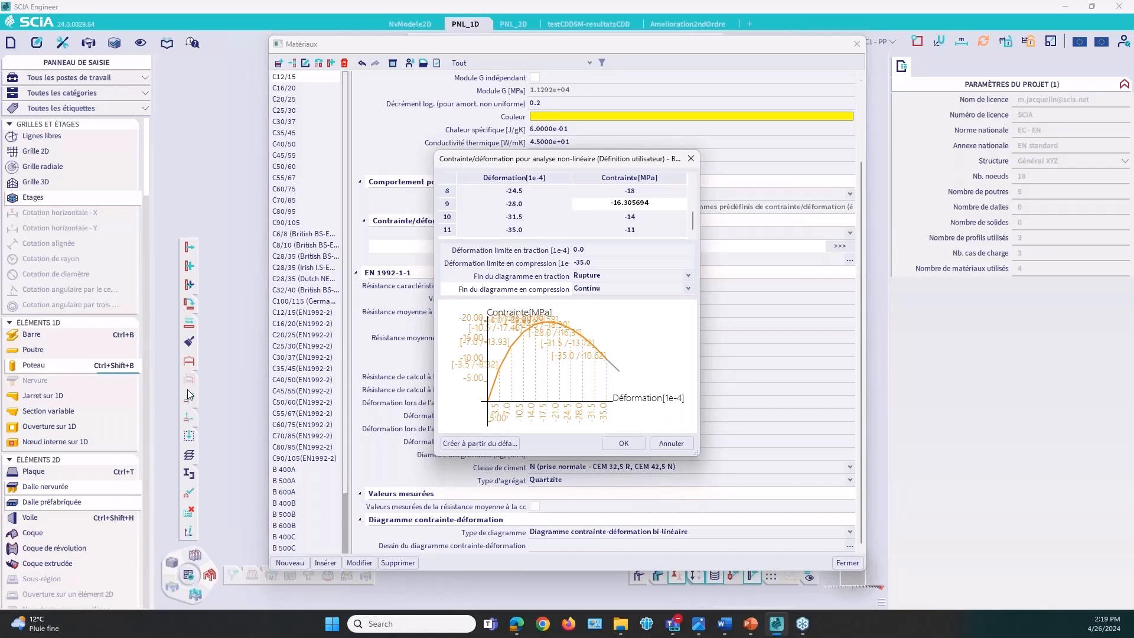
left_click(582, 290)
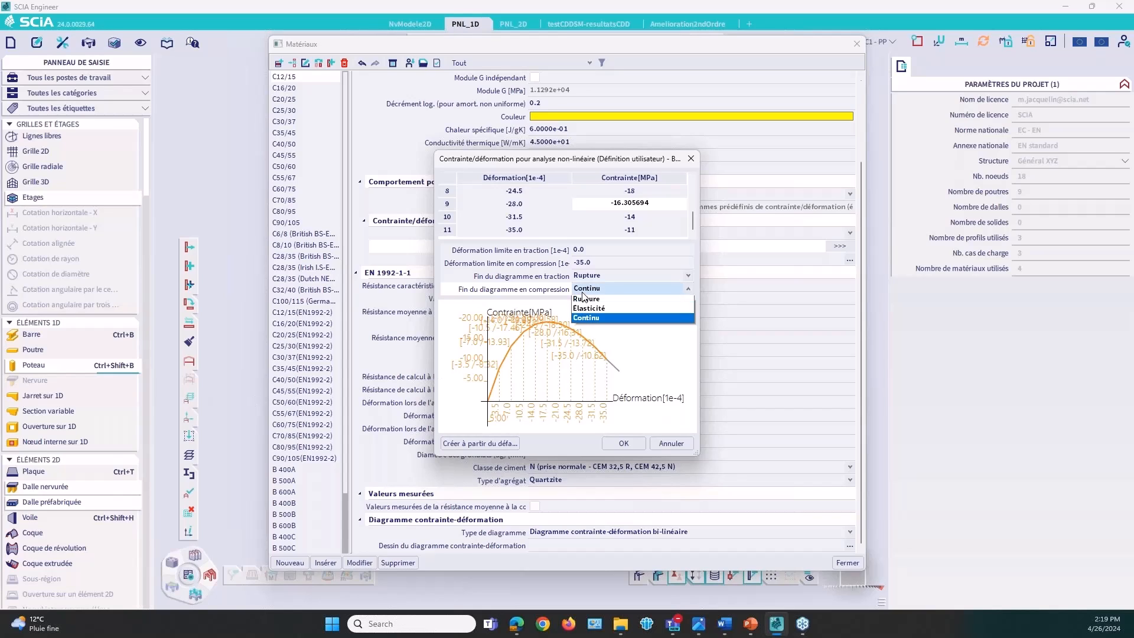
left_click(583, 299)
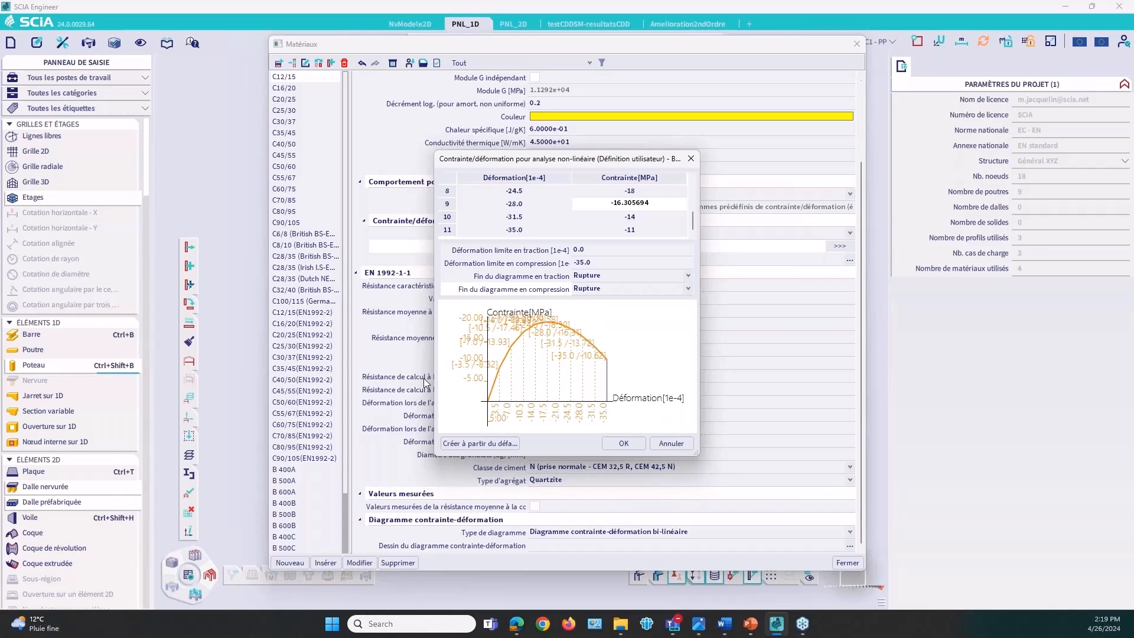
left_click(671, 449)
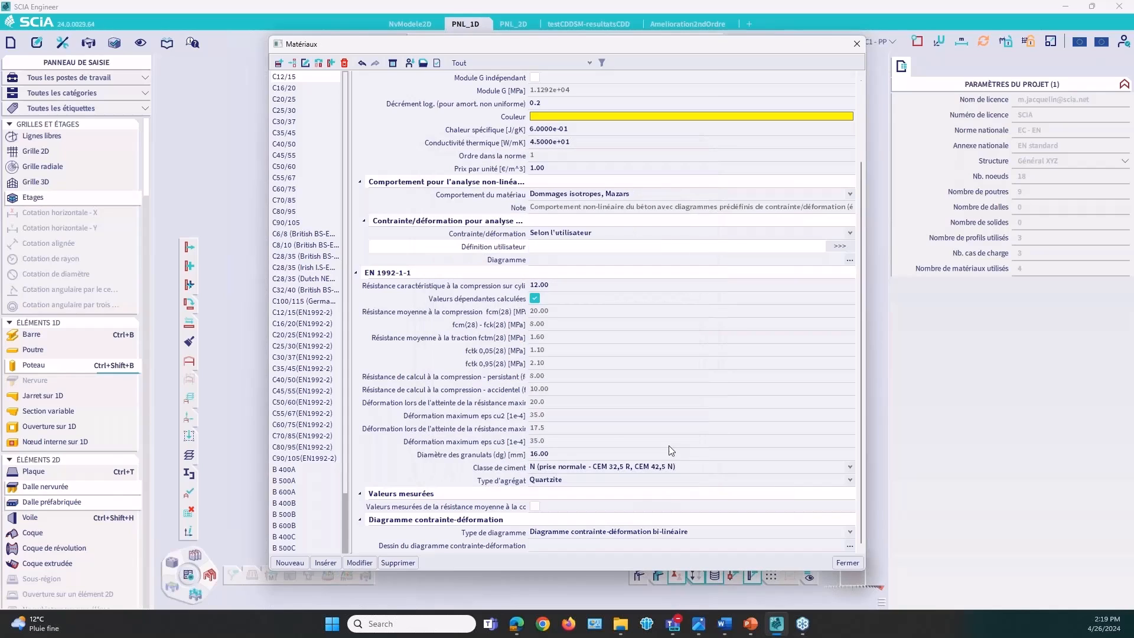
left_click(846, 563)
Step: Bring the elastic and Mazars beams into view, show their member outlines, and hide the outlines again
middle_click_drag(426, 385, 461, 390)
scroll(369, 295, "up", 2)
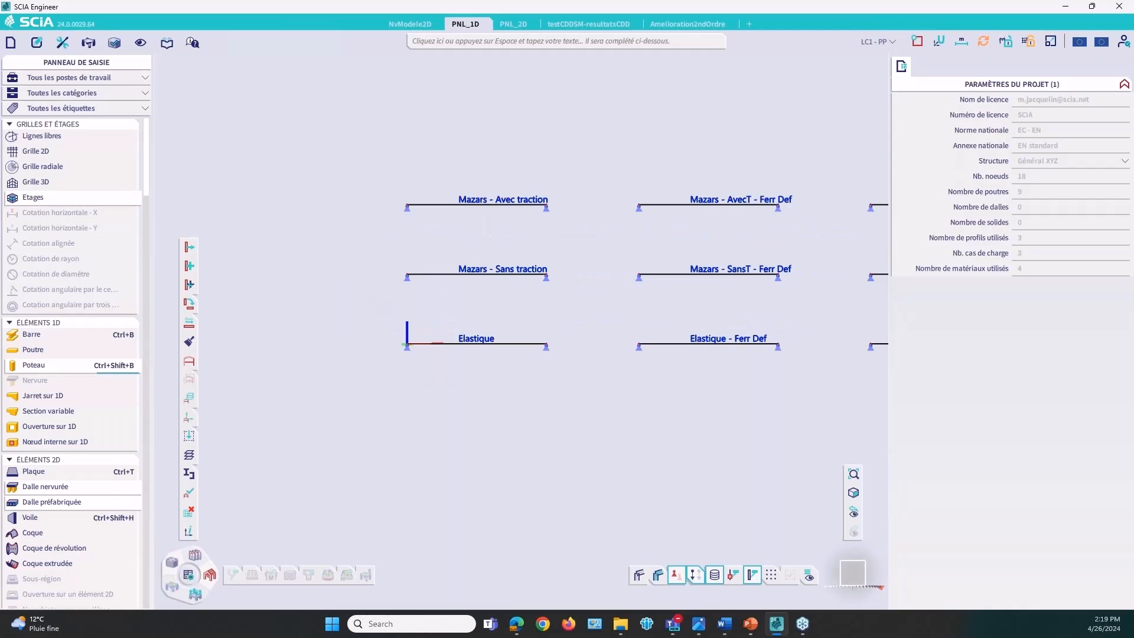
middle_click_drag(441, 345, 437, 362)
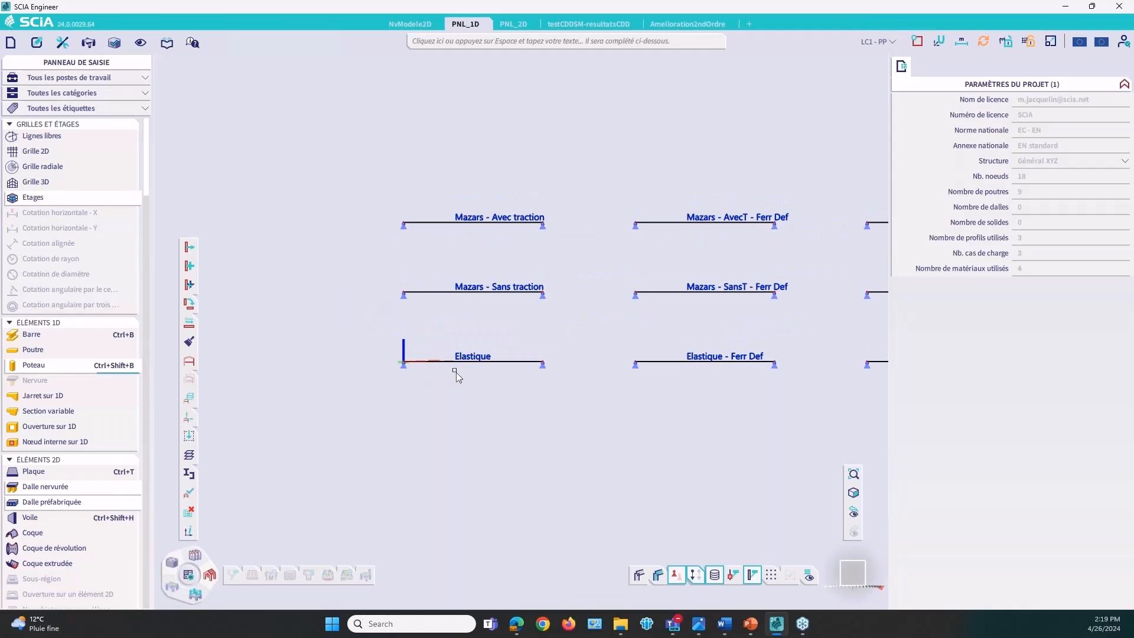
left_click(639, 574)
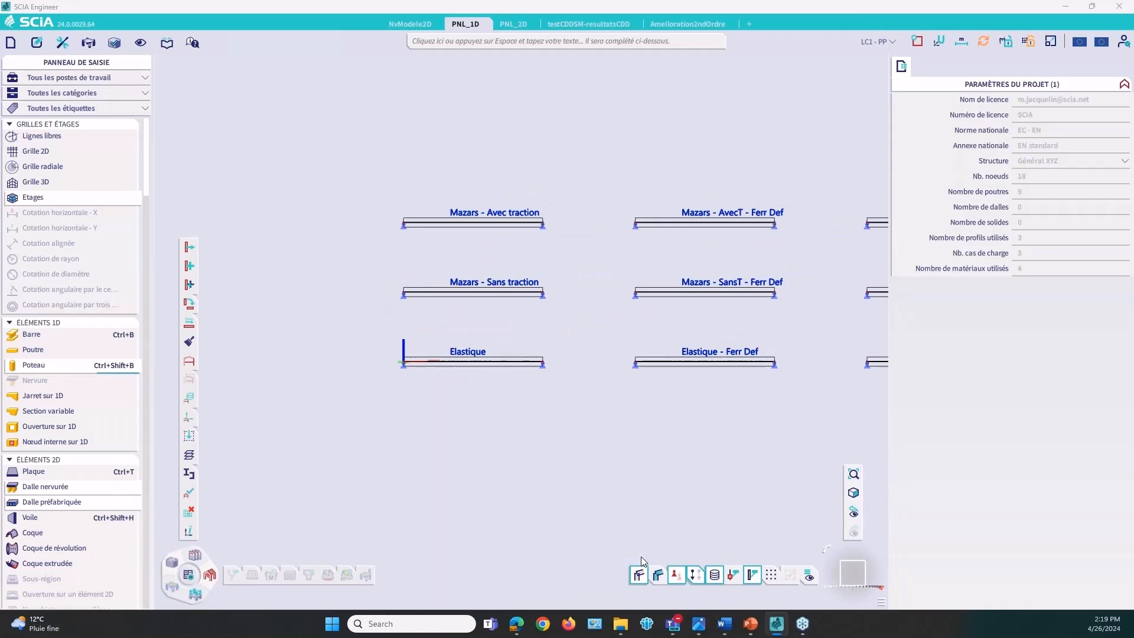
left_click(639, 574)
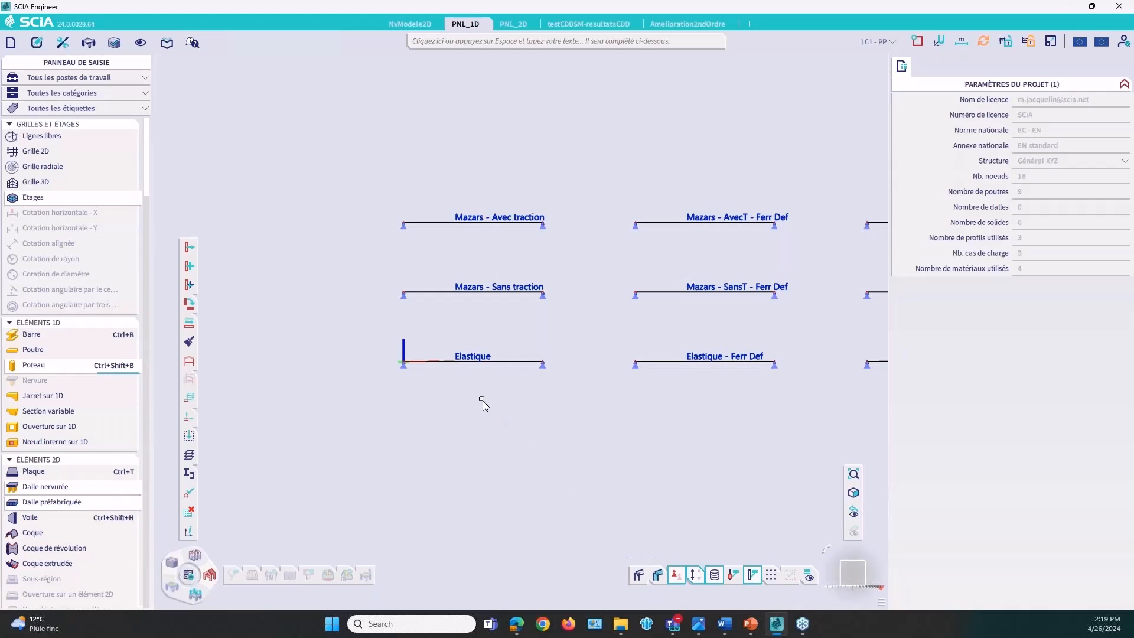
Step: Select the Elastique beam to check its properties, and select the two Mazars beams without defined reinforcement in its place
left_click_drag(522, 398, 497, 337)
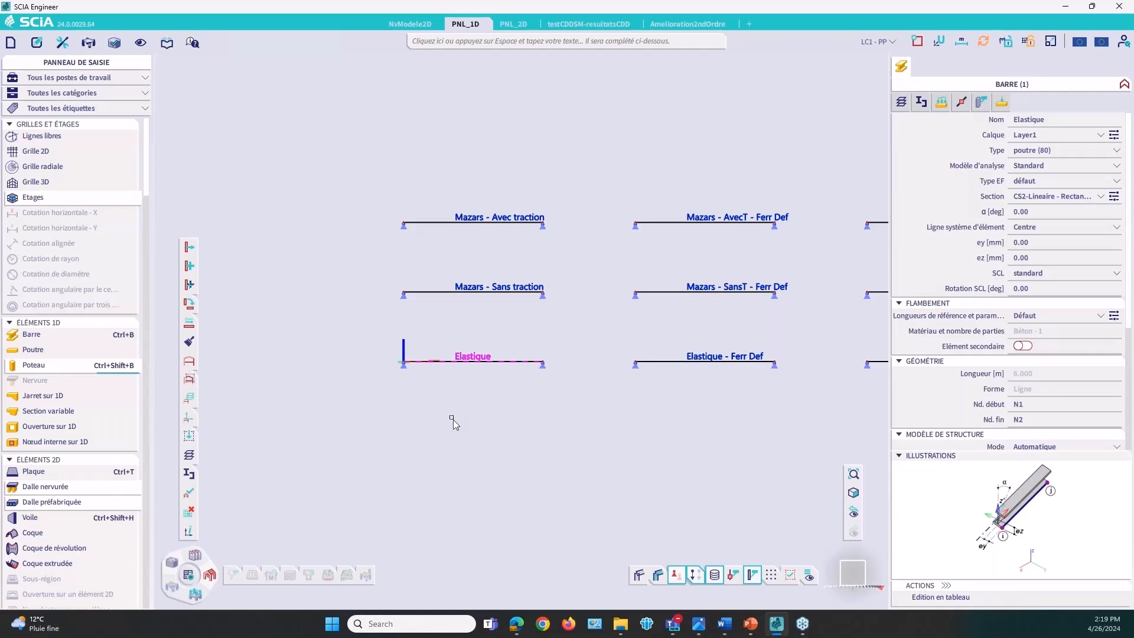
left_click(478, 327)
left_click_drag(486, 311, 450, 195)
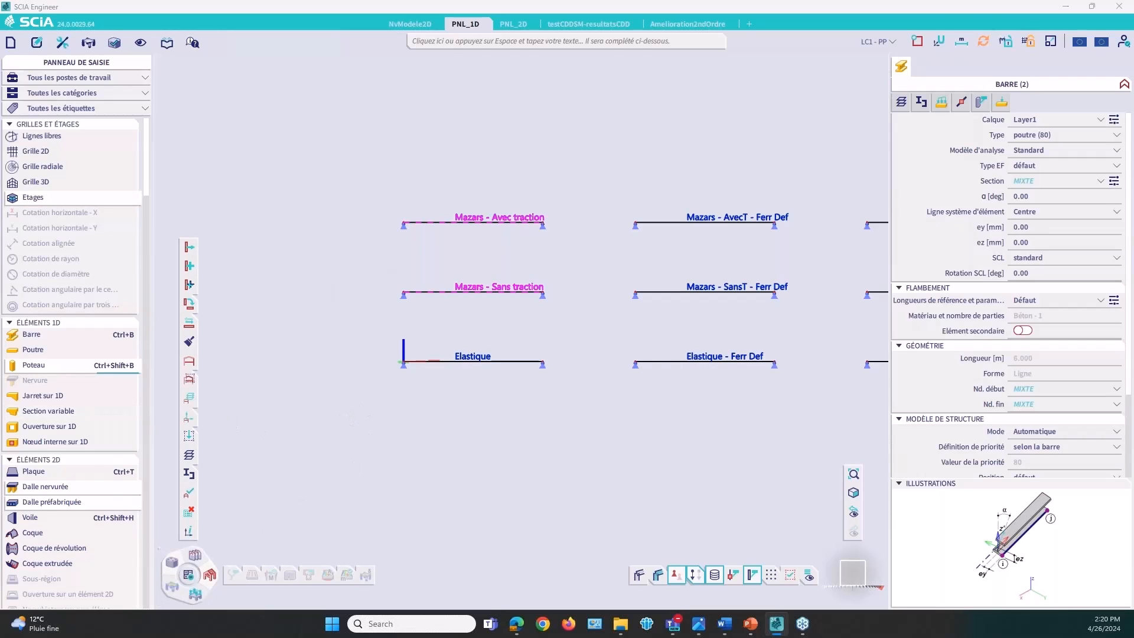
Step: Review the advanced solver settings for non-linearities, and run the linear and non-linear finite element analyses
left_click(190, 575)
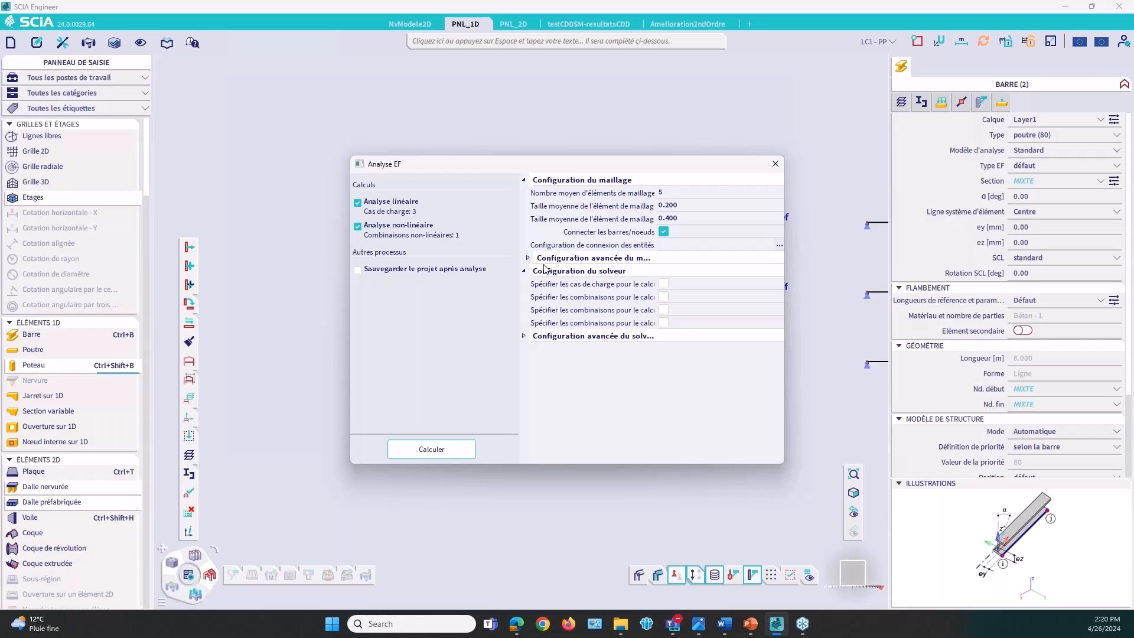
left_click(524, 270)
left_click(523, 284)
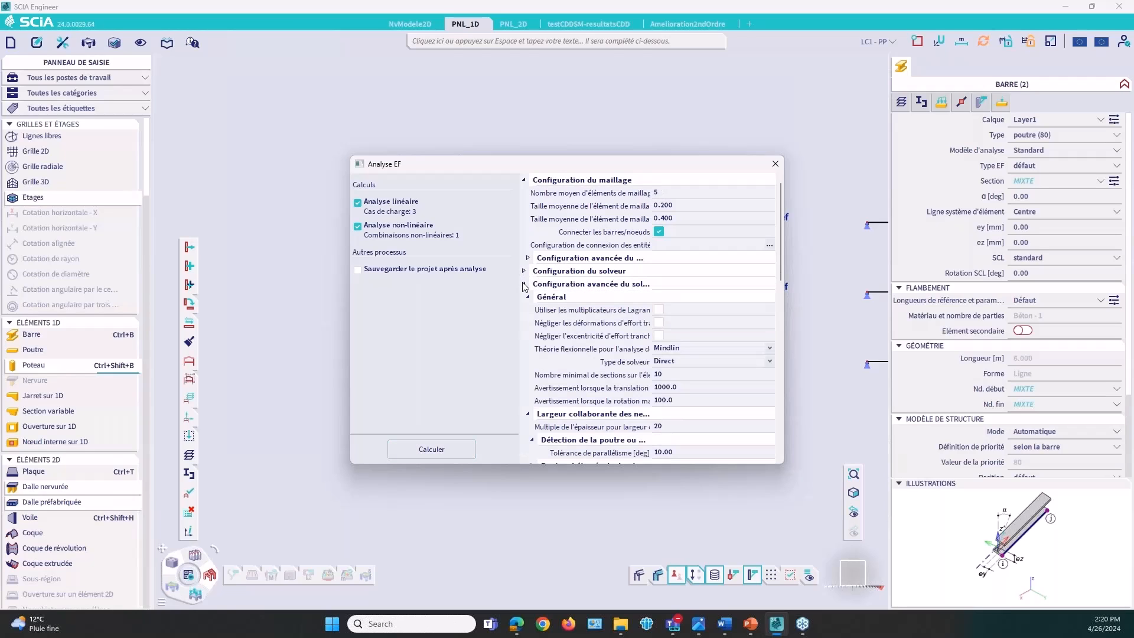
left_click(528, 310)
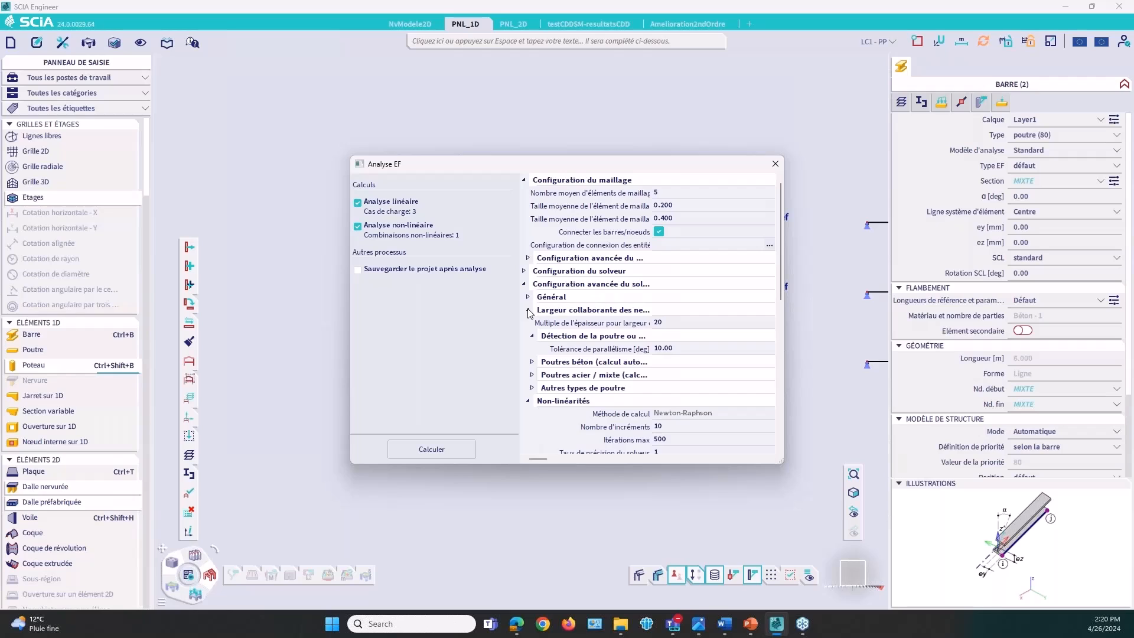
left_click(528, 310)
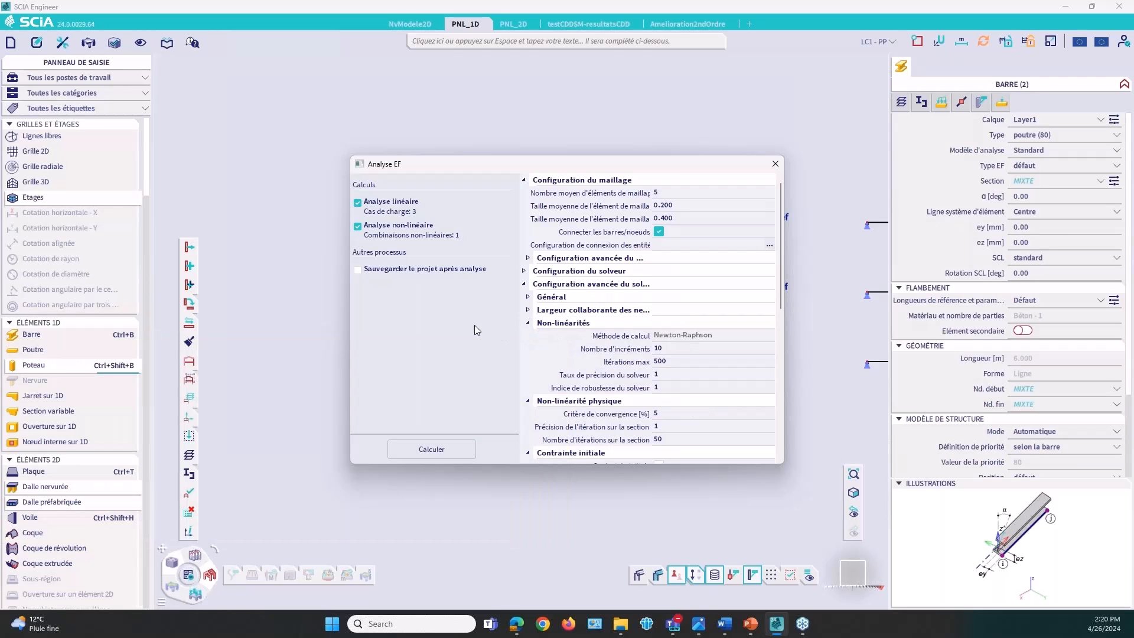
left_click(421, 449)
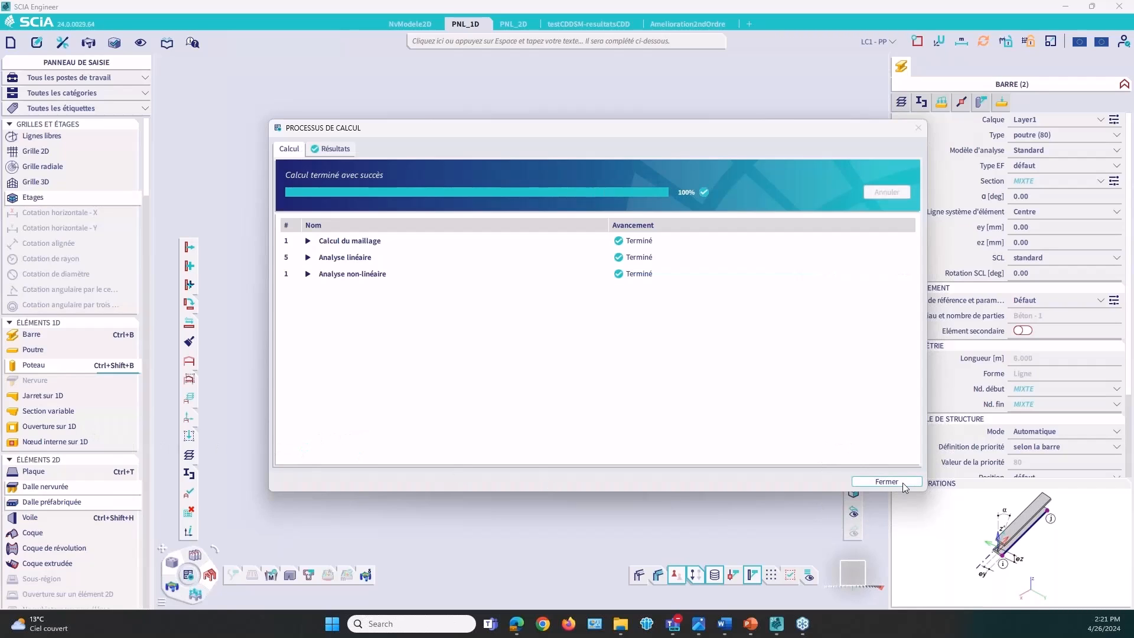
left_click(902, 483)
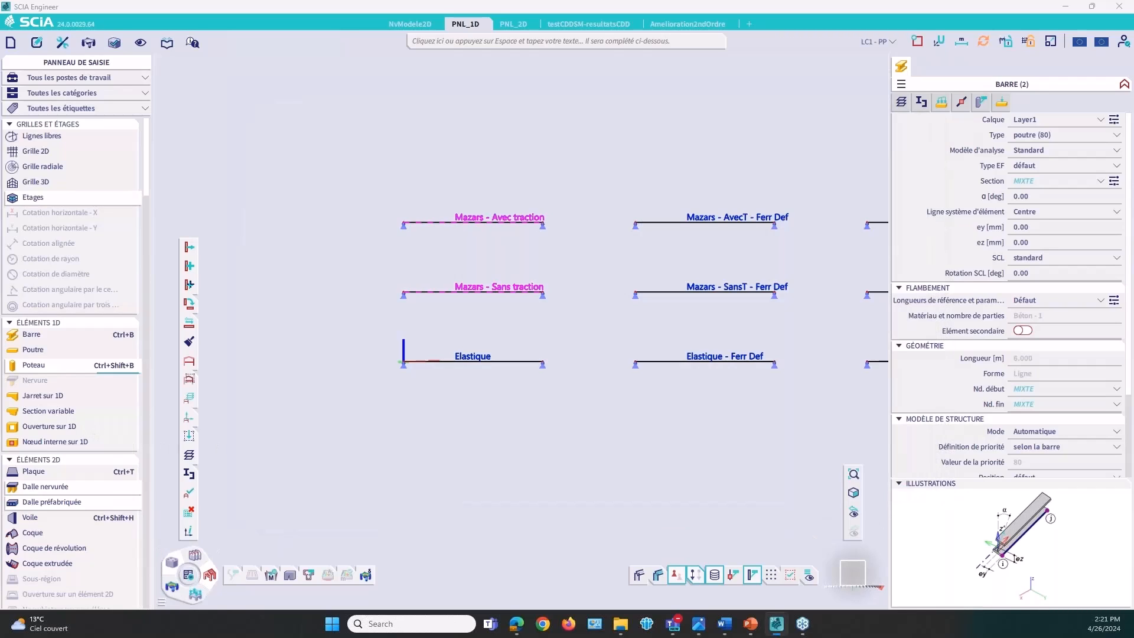
Step: Display the 3D total displacements for non-linear combination NC1 and compare the elastic and Mazars beams
left_click(179, 588)
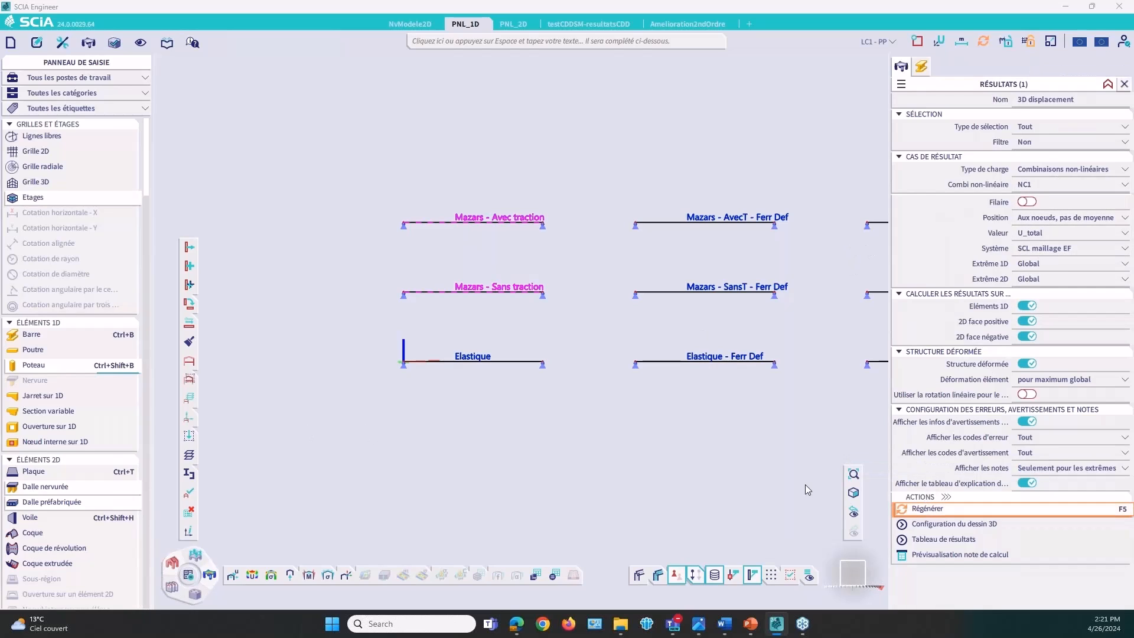
key("F5")
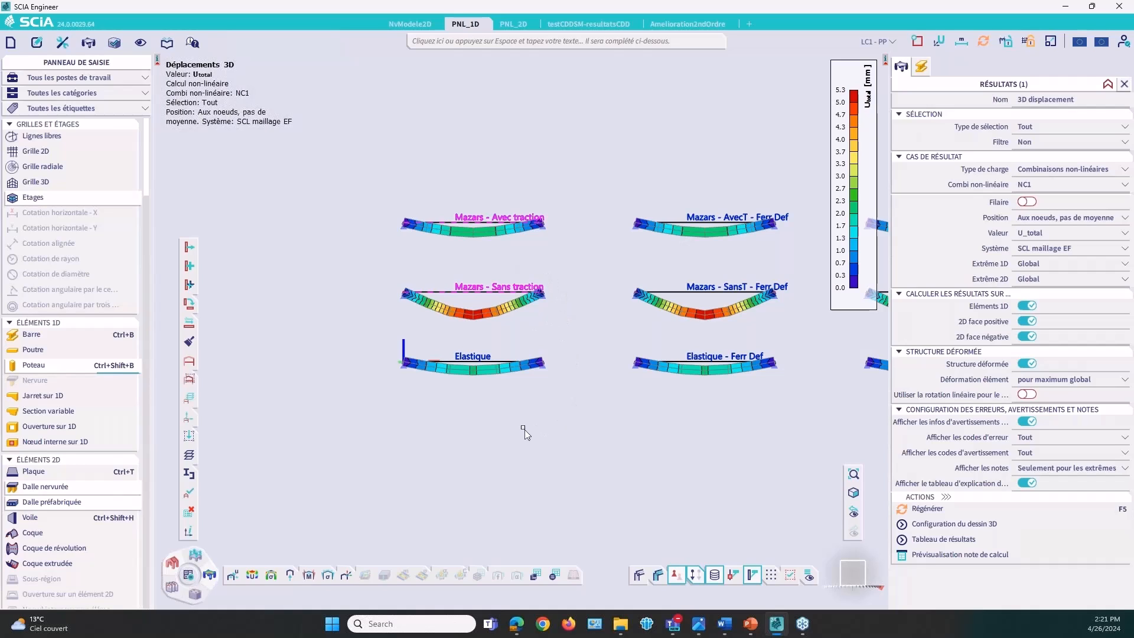
middle_click_drag(573, 431, 447, 413)
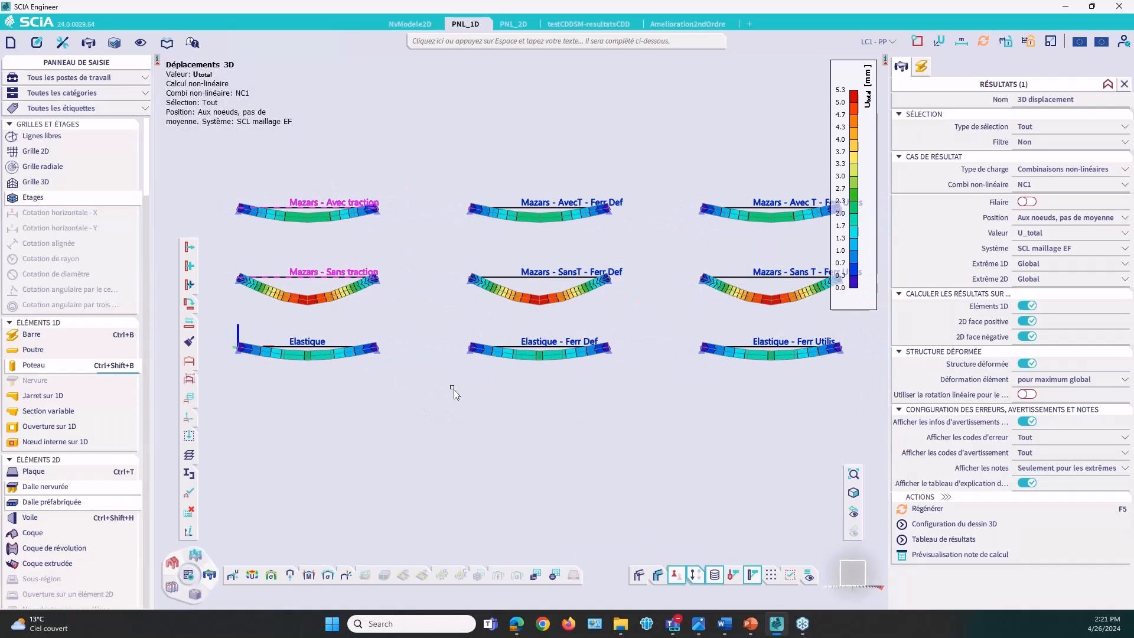
middle_click_drag(446, 392, 412, 391)
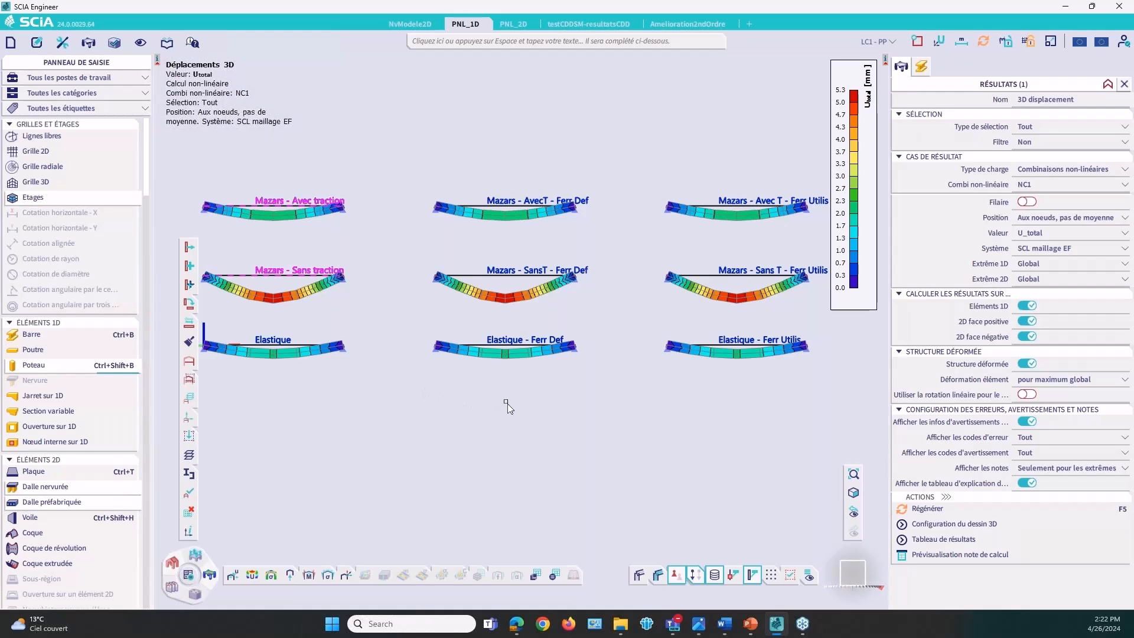
Step: Select only the three Ferr Def beams and open the reinforcement design for 1D concrete members
left_click(484, 211)
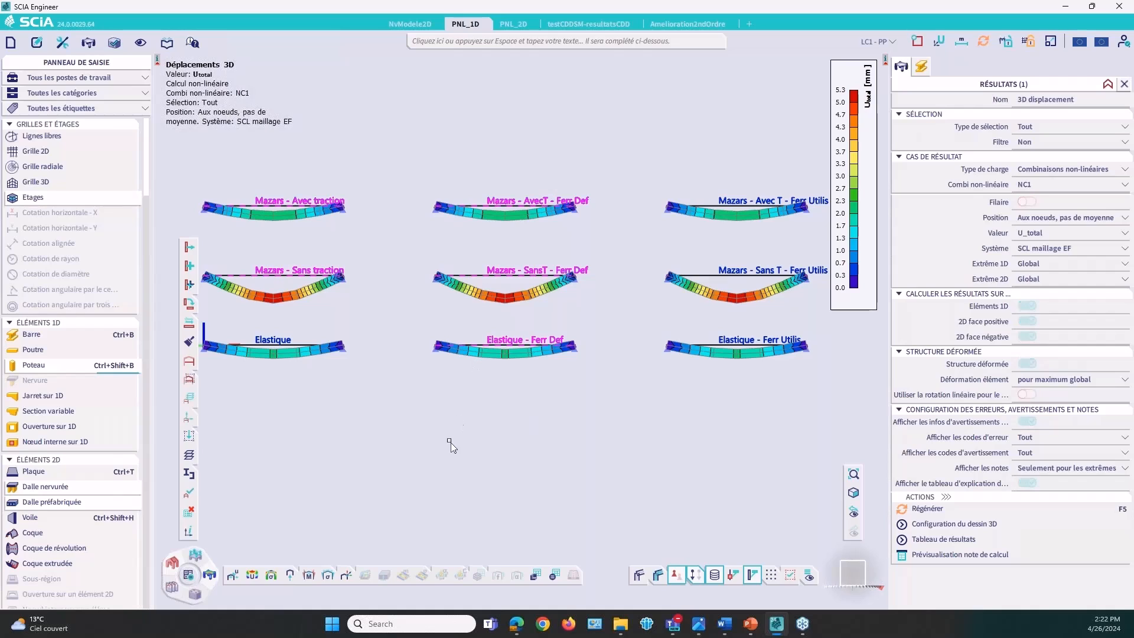
left_click(506, 400)
left_click_drag(538, 403, 501, 185)
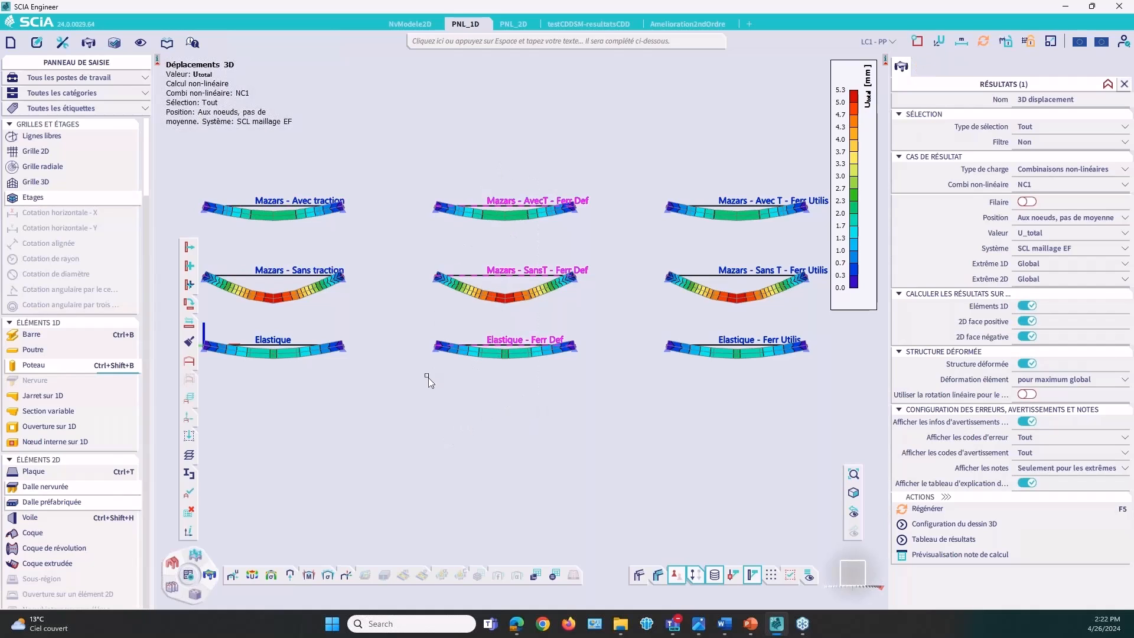
left_click(195, 593)
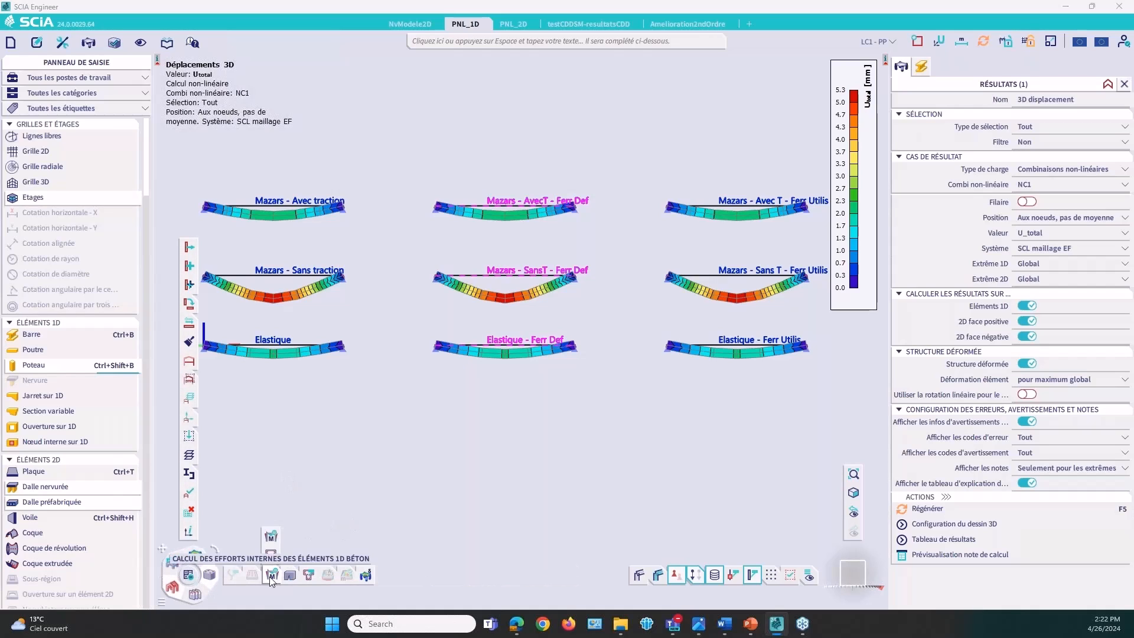
left_click(271, 556)
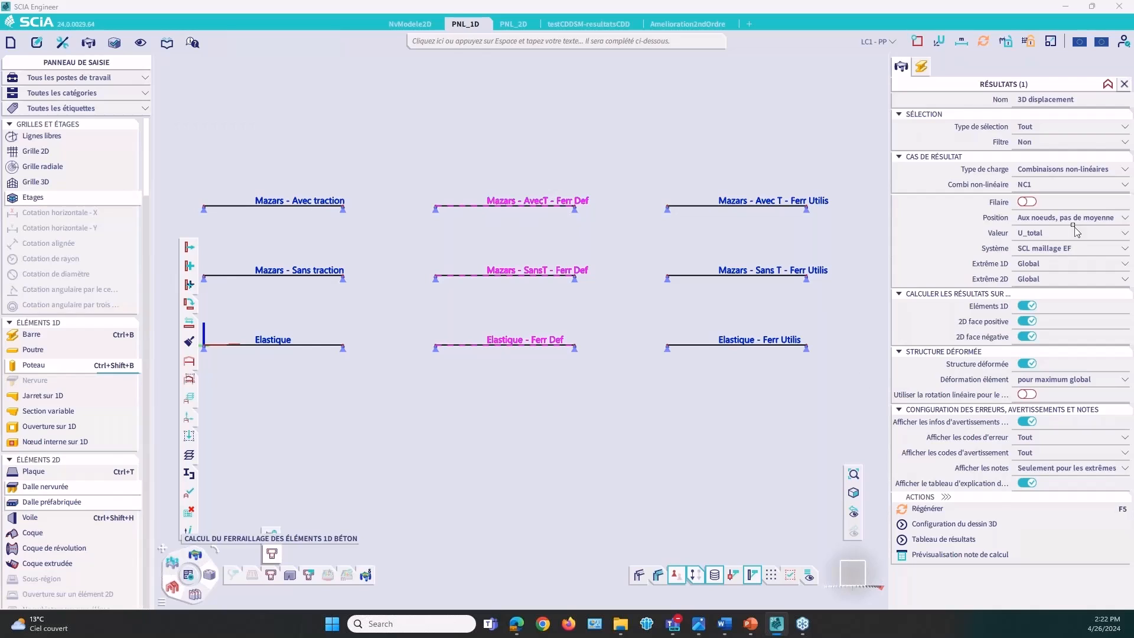
Step: Display the defined reinforcement As,déf on the current selection for non-linear combination NC1
left_click(1047, 185)
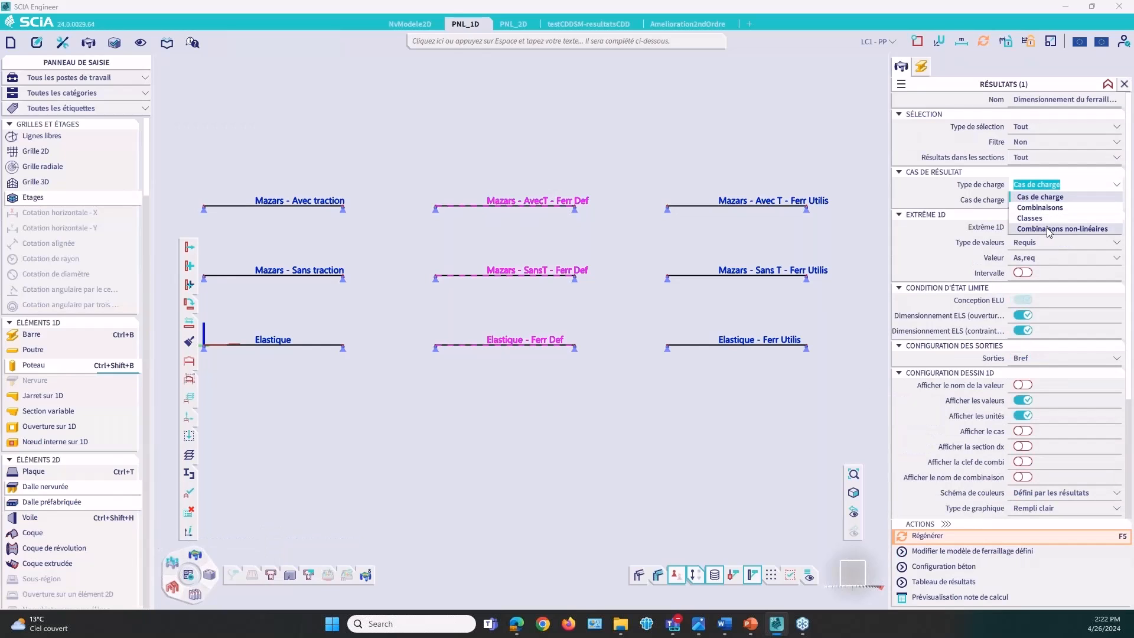
left_click(1039, 221)
left_click(1039, 243)
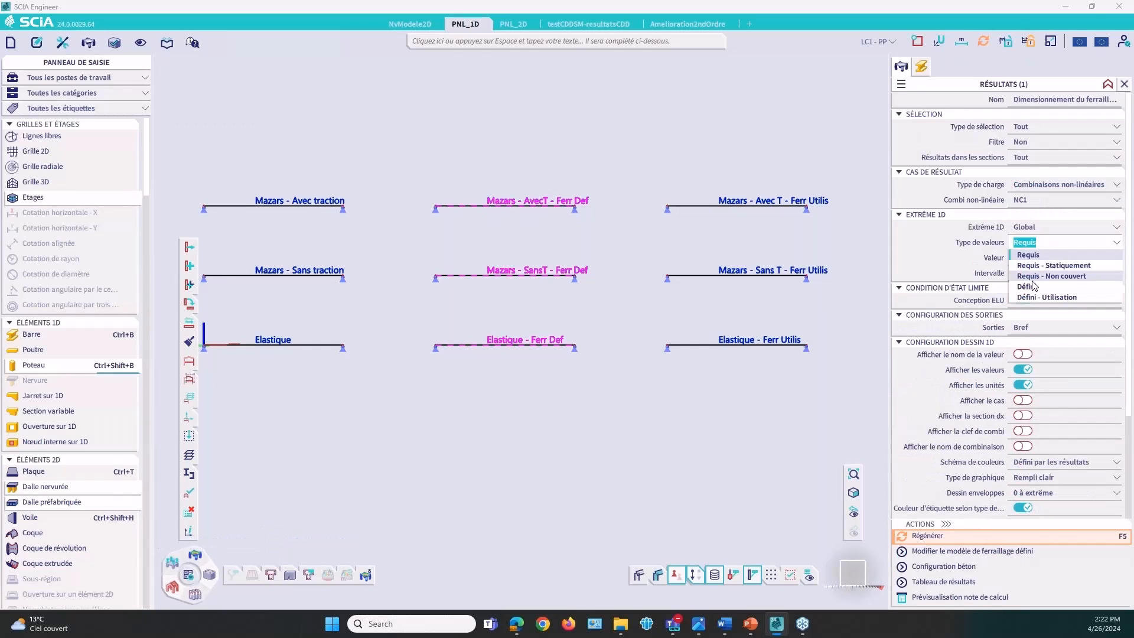
left_click(1033, 286)
left_click(1029, 126)
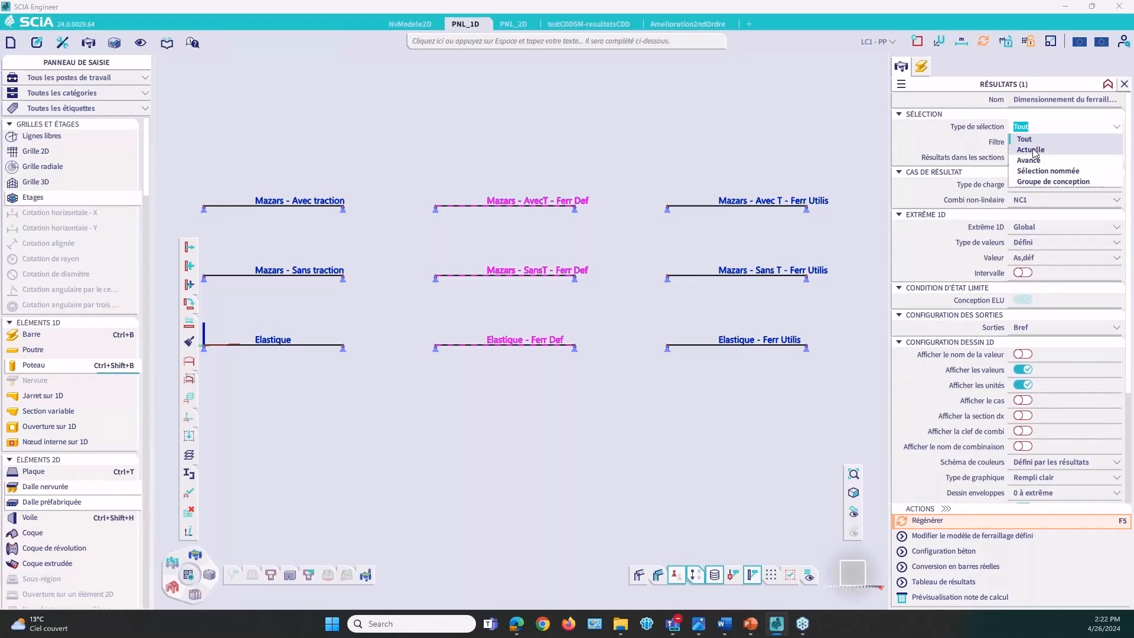
left_click(931, 523)
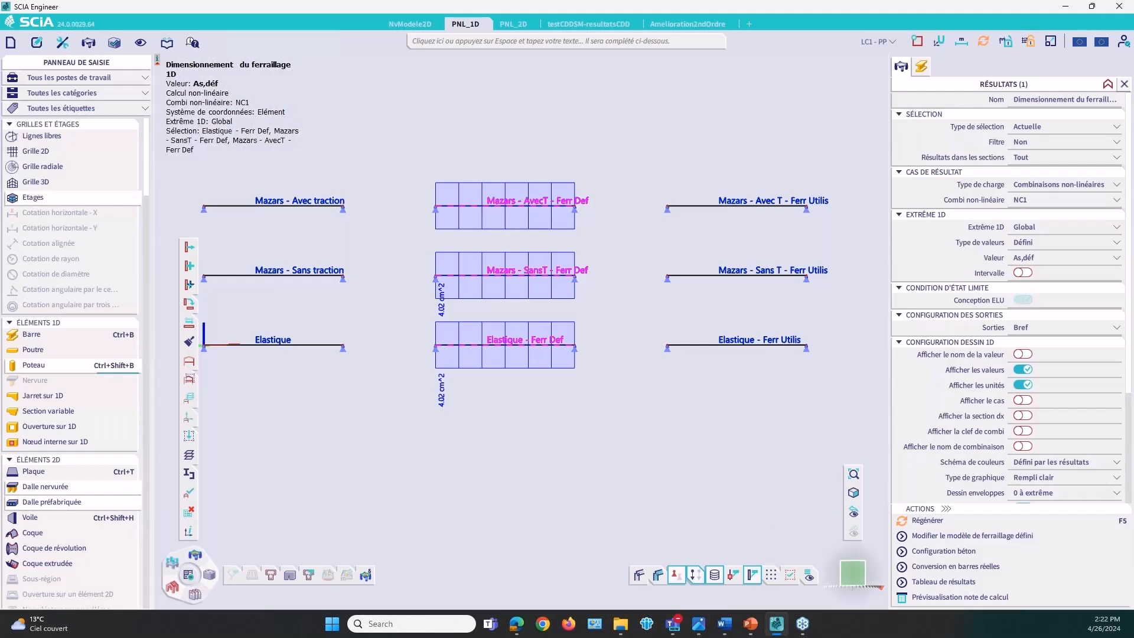
Step: Convert the defined reinforcement of the three Ferr Def beams into real bars
left_click(994, 568)
left_click(754, 372)
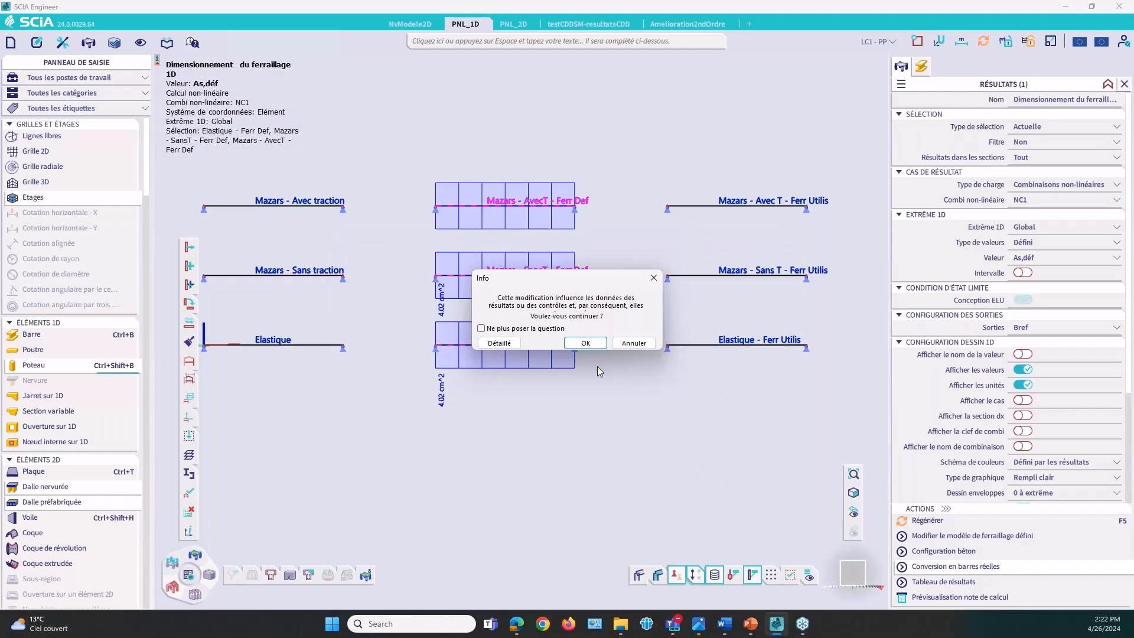
left_click(585, 343)
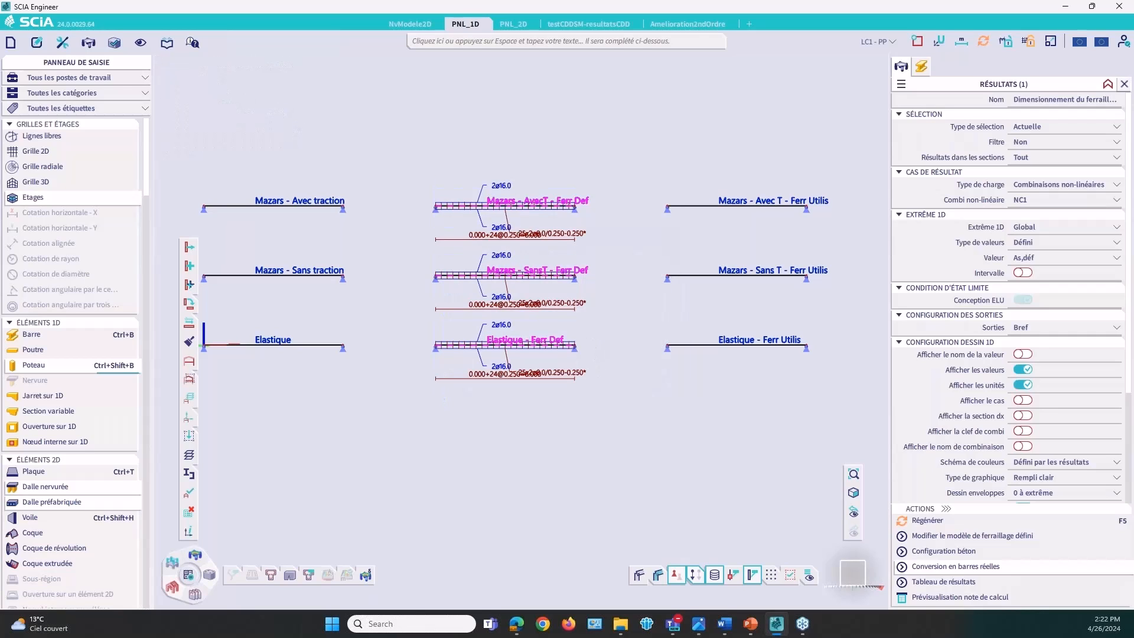
middle_click_drag(612, 413, 518, 370)
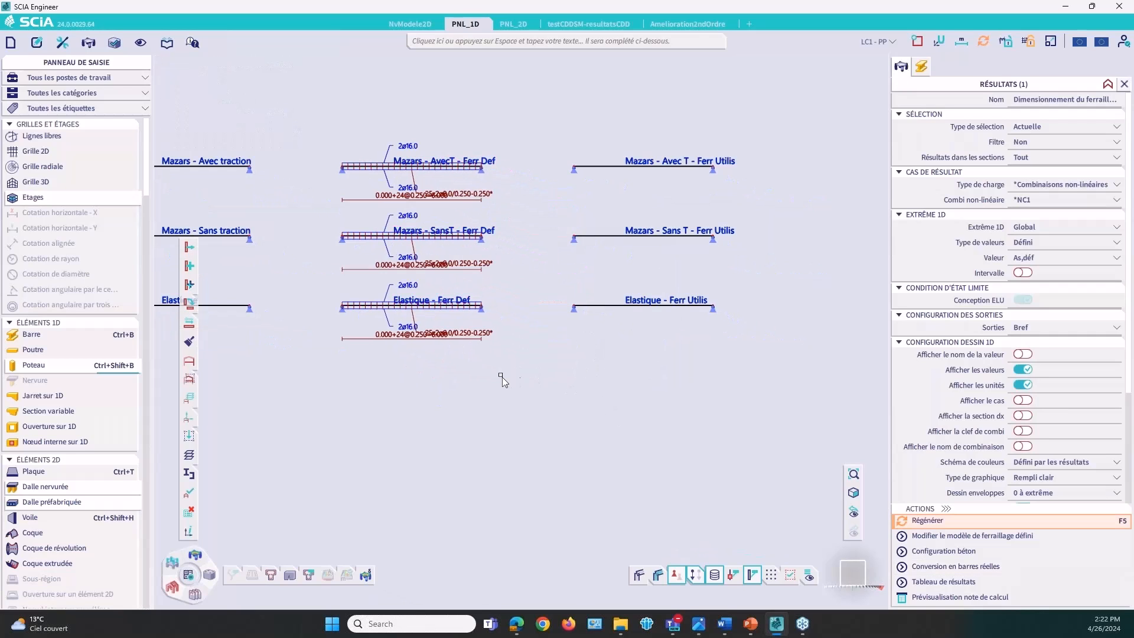
scroll(536, 284, "up", 2)
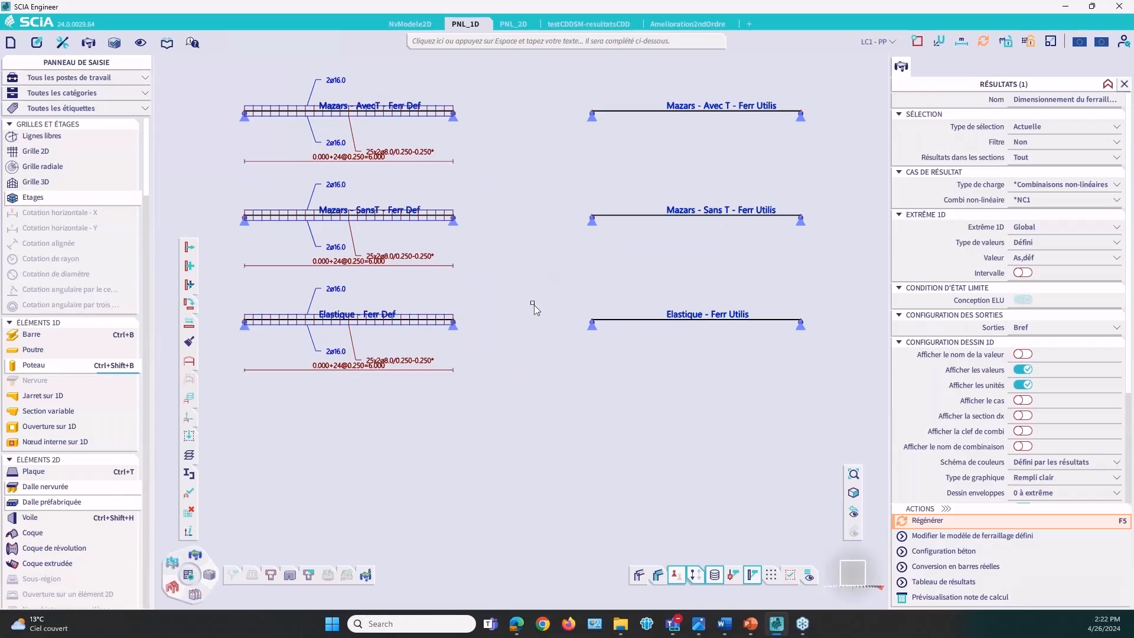
middle_click_drag(535, 303, 526, 343)
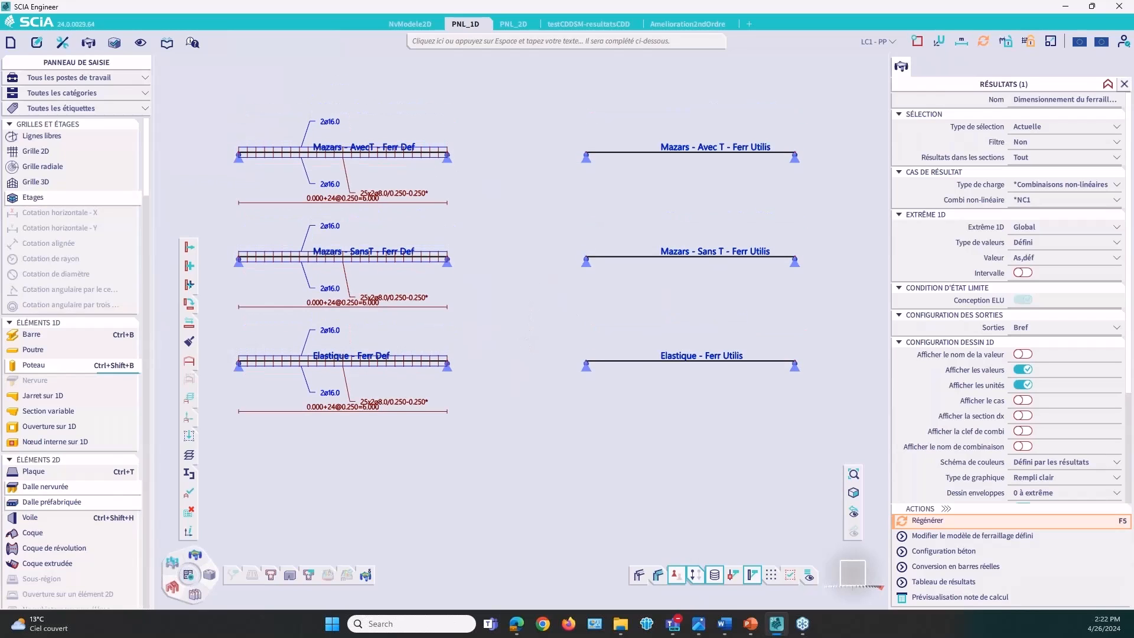
Step: Start a new 1D member reinforcement on the Elastique - Ferr Utilis beam, spanning from its first end to its second end
left_click_drag(740, 405, 651, 127)
mouse_move(252, 575)
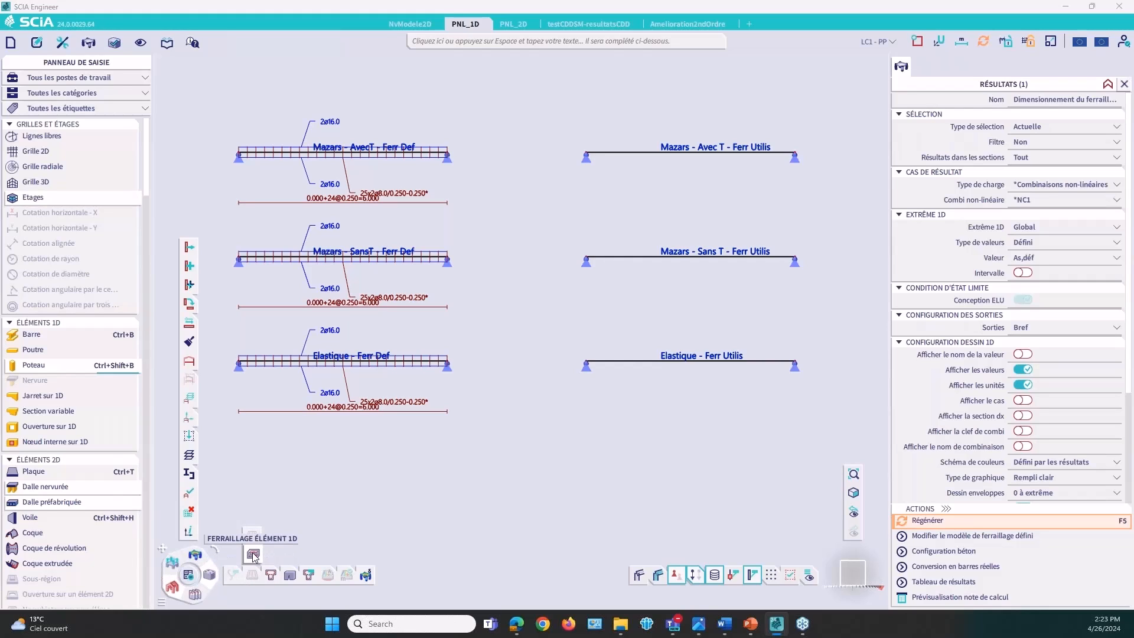
scroll(68, 324, "down", 10)
scroll(69, 327, "down", 20)
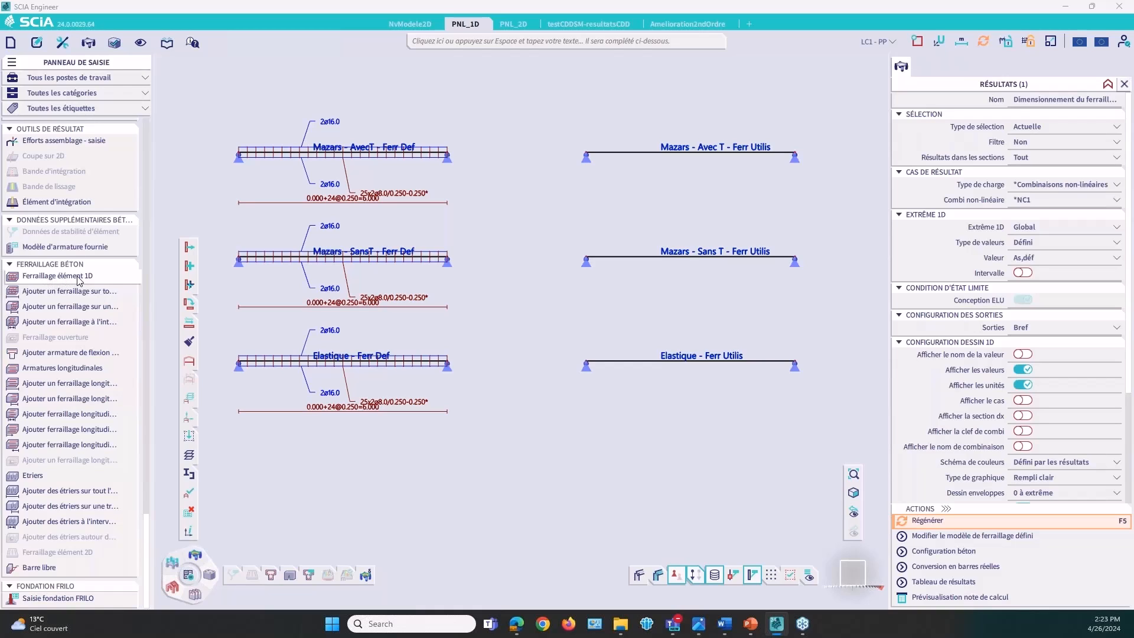
key("space")
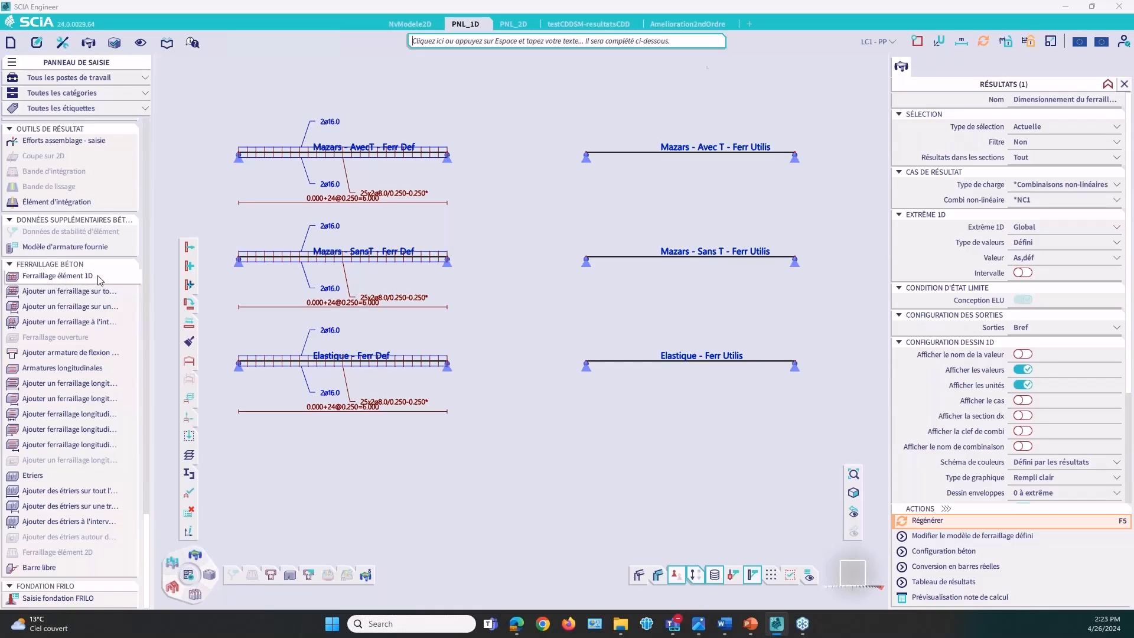
left_click(99, 277)
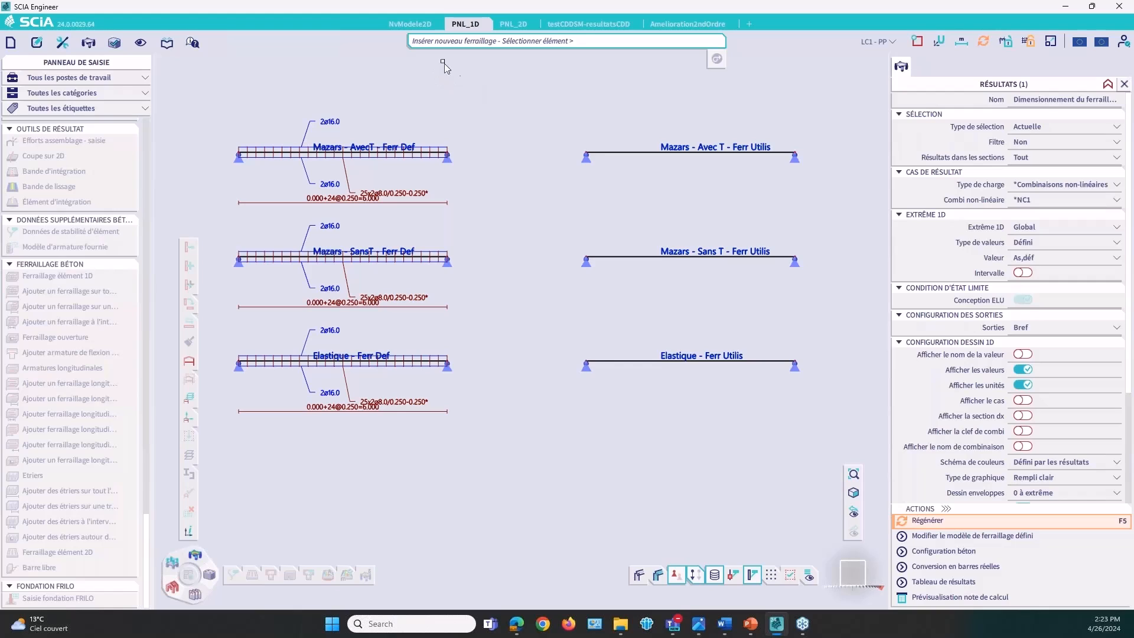
left_click(611, 364)
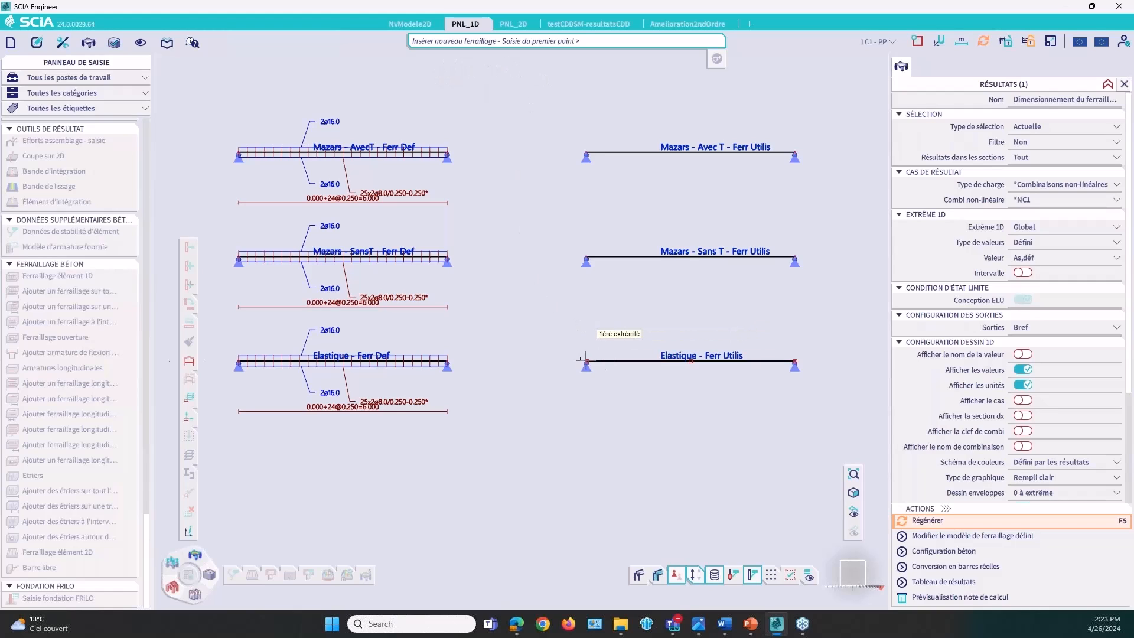
left_click(585, 360)
left_click(795, 361)
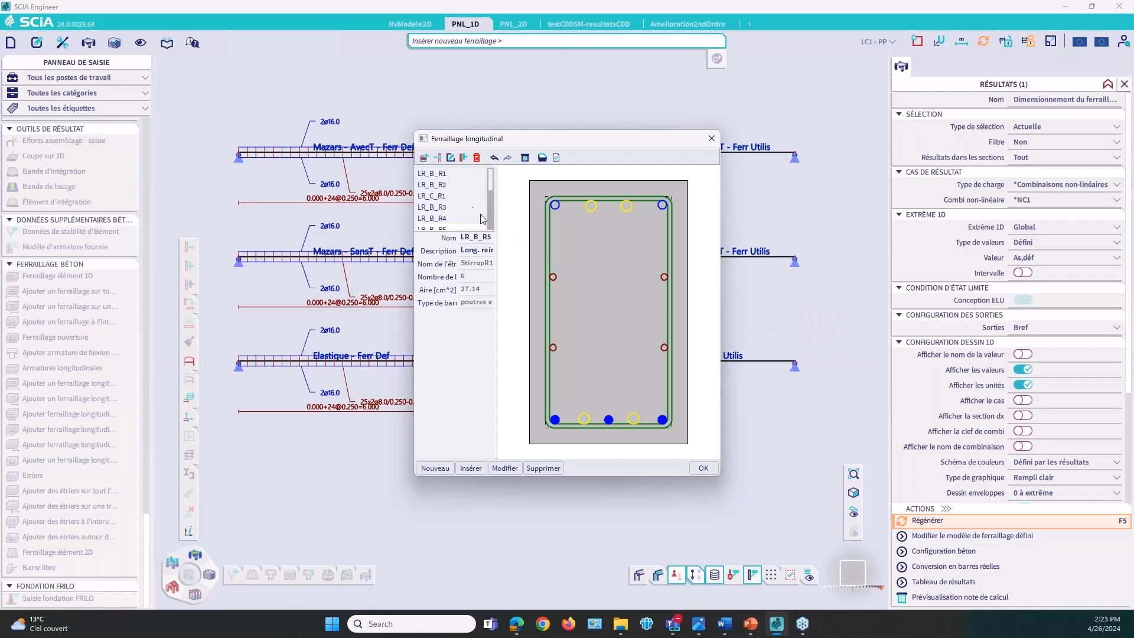
Step: Apply the longitudinal reinforcement template LR_B_R5 to the Elastique - Ferr Utilis beam and finish the insertion
scroll(460, 199, "up", 1)
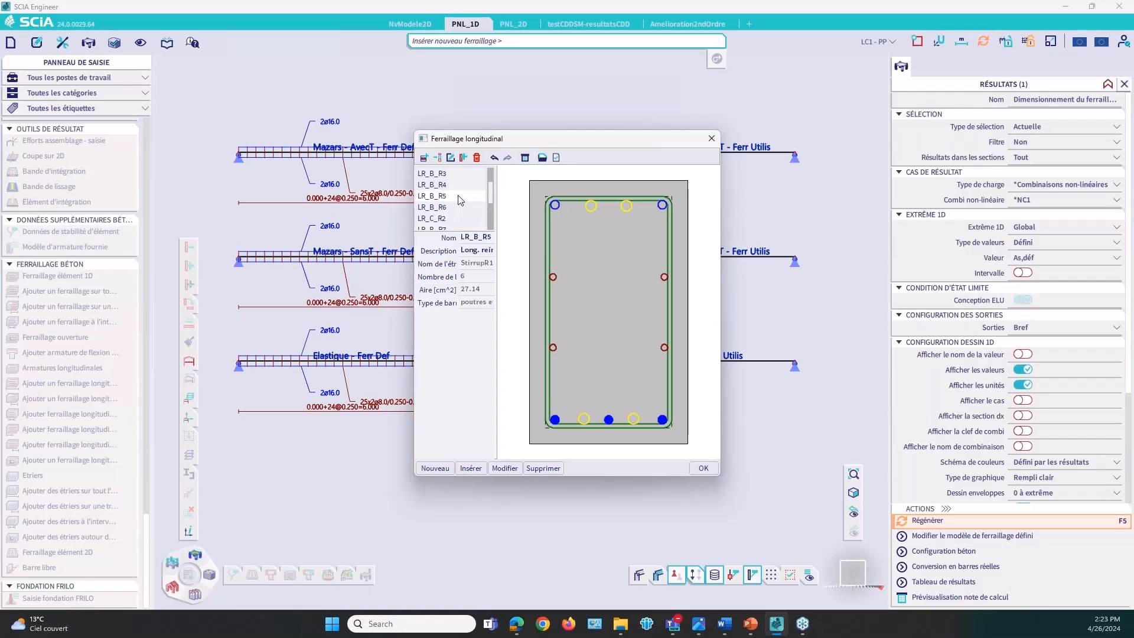
left_click(703, 468)
left_click(437, 322)
left_click(722, 353)
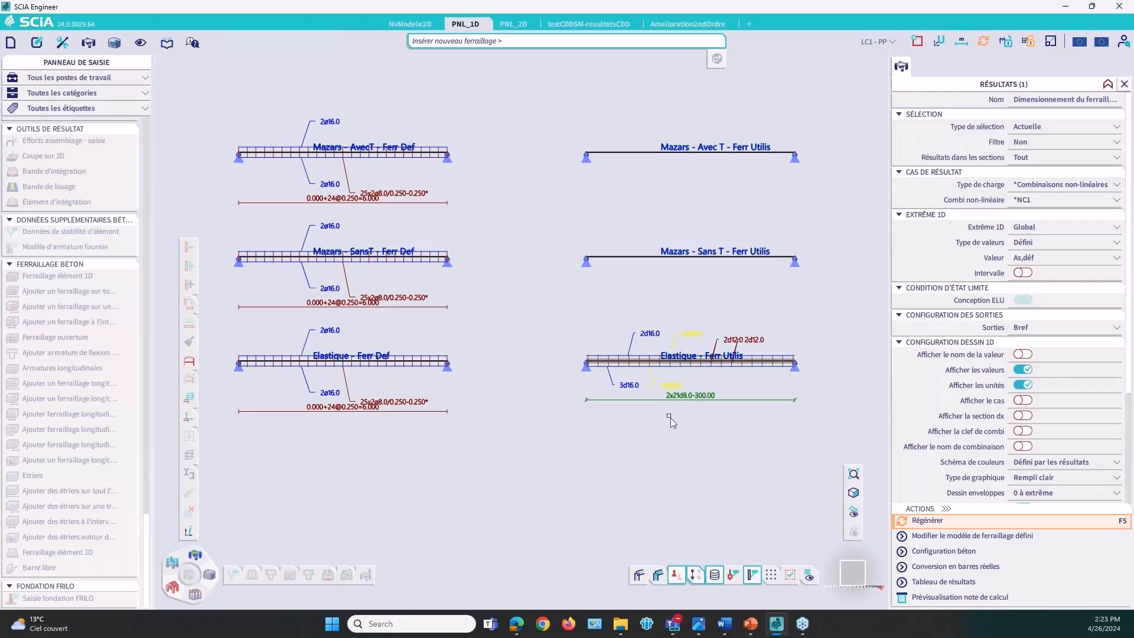
key("Escape")
Step: Copy the reinforcement data of the Elastique - Ferr Utilis beam to the Mazars - Sans T and Mazars - Avec T Ferr Utilis beams
middle_click_drag(705, 432, 583, 443)
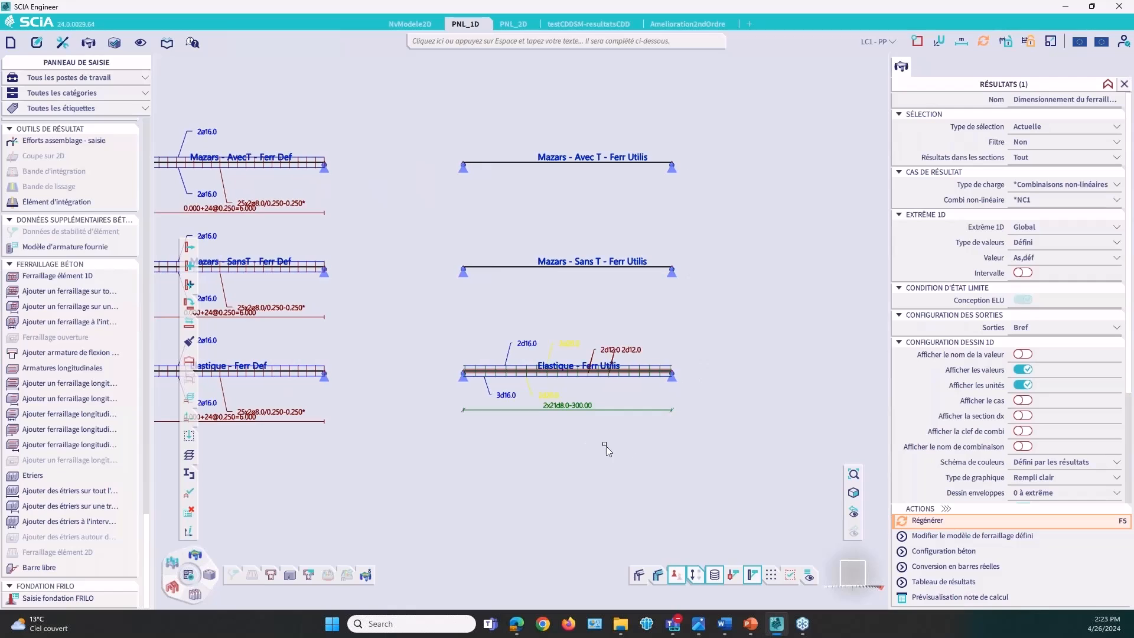
left_click(454, 319)
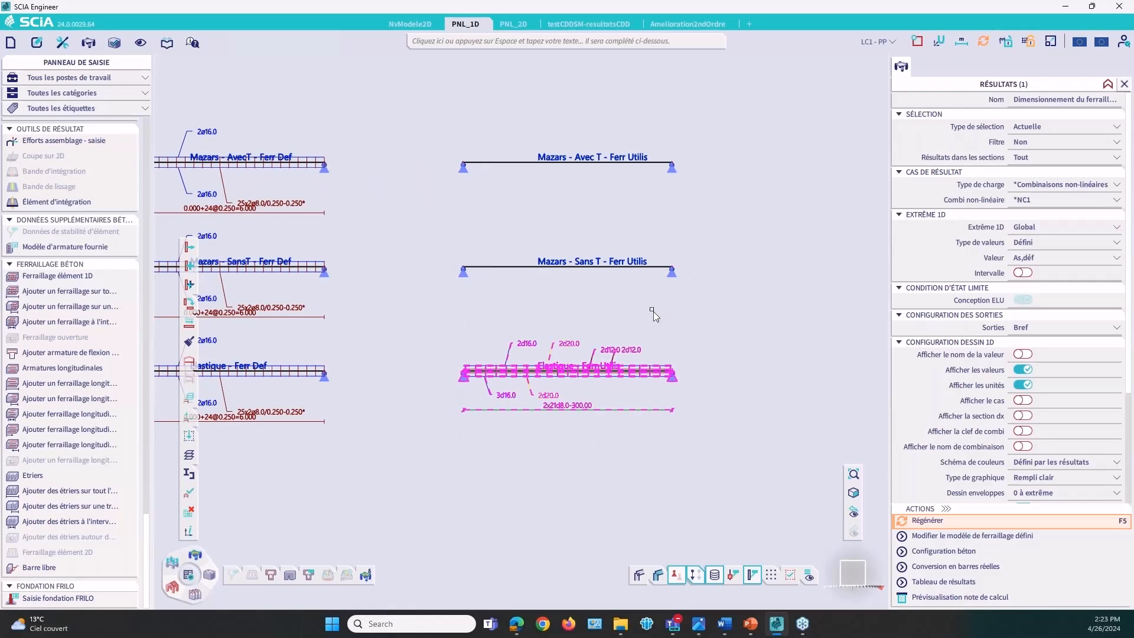
right_click(636, 339)
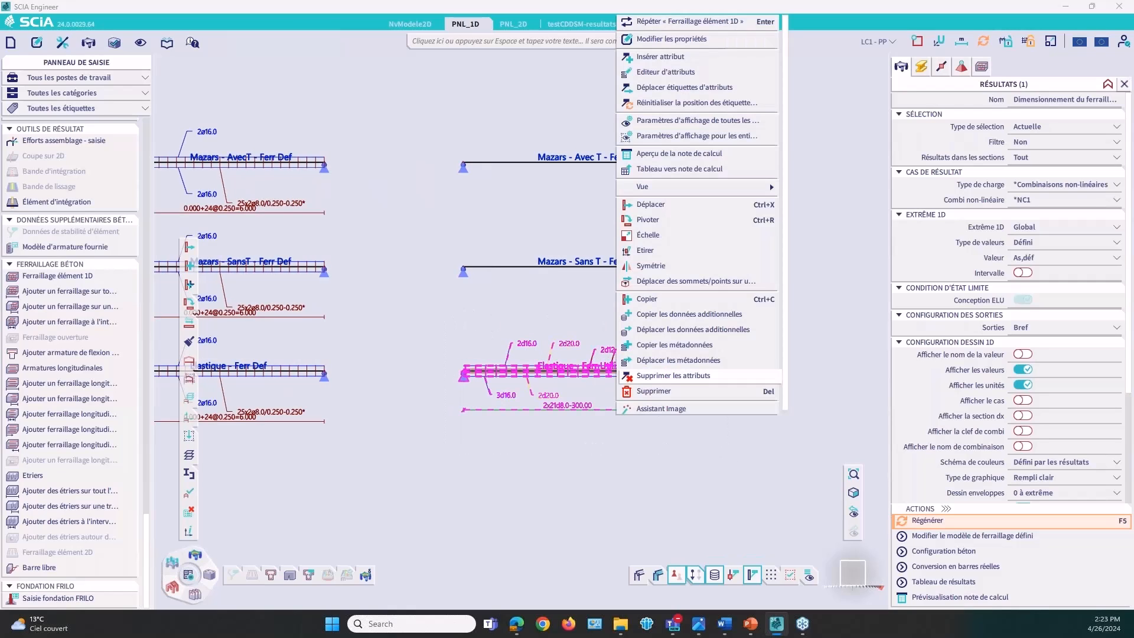
left_click(692, 315)
left_click_drag(570, 81, 508, 283)
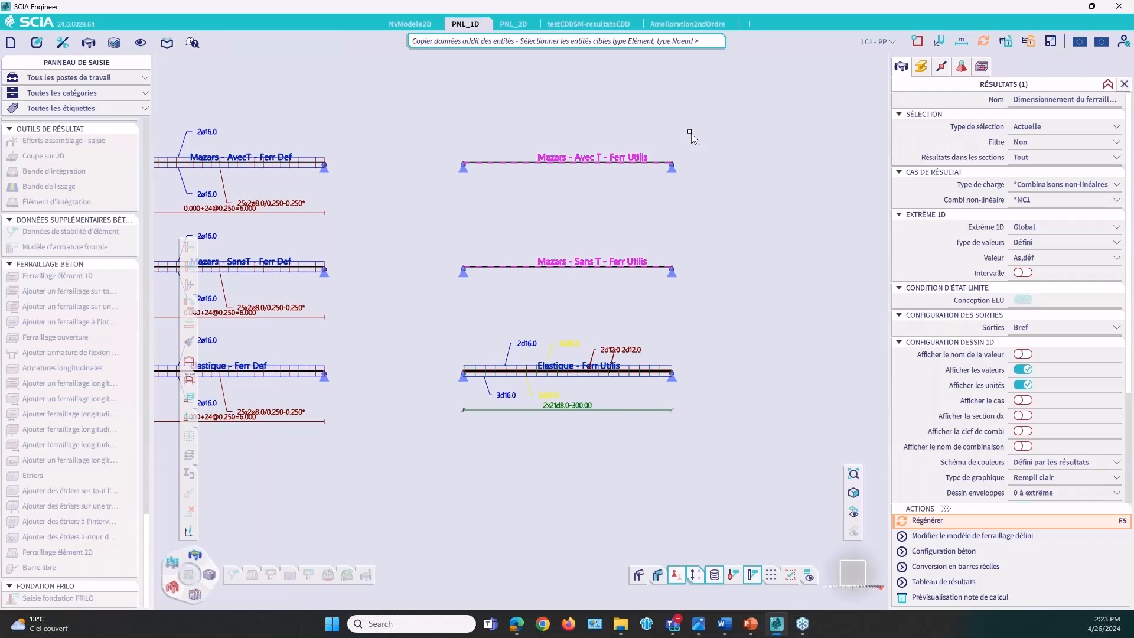
key("Return")
left_click(784, 396)
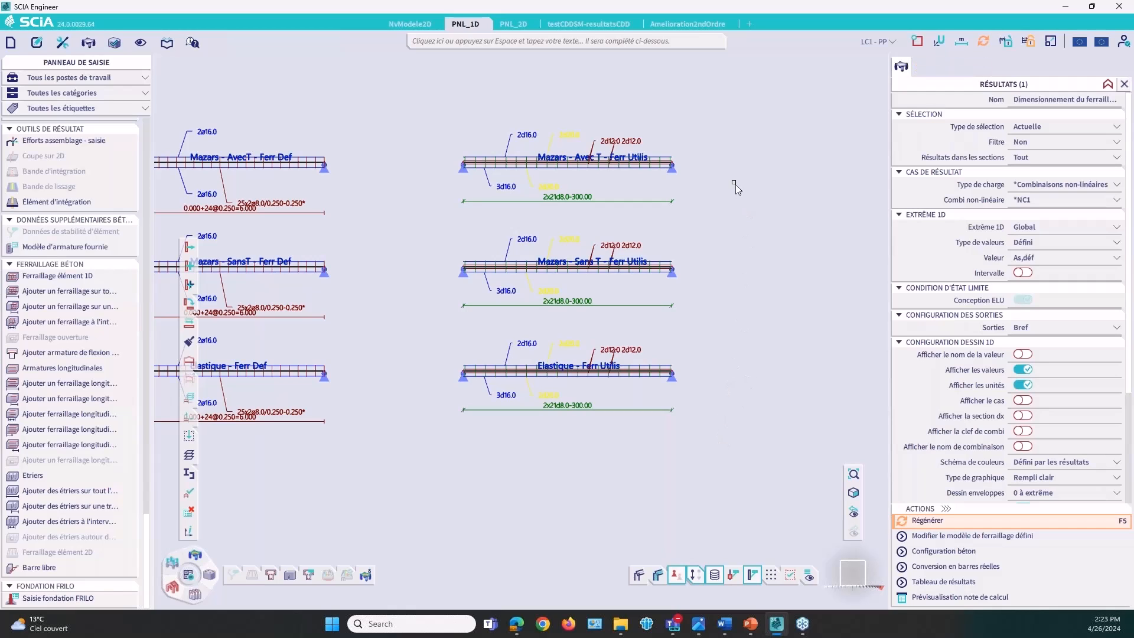
Step: Run the non-linear analysis on the model with the reinforced beams and close the calculation report
middle_click_drag(549, 469, 707, 467)
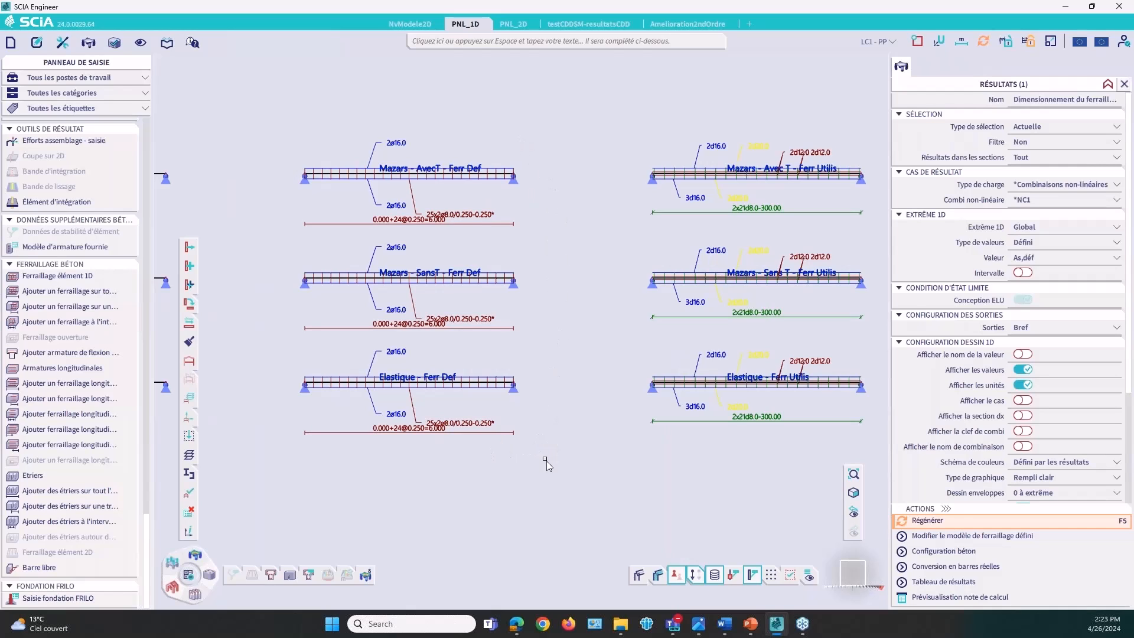
scroll(549, 460, "down", 2)
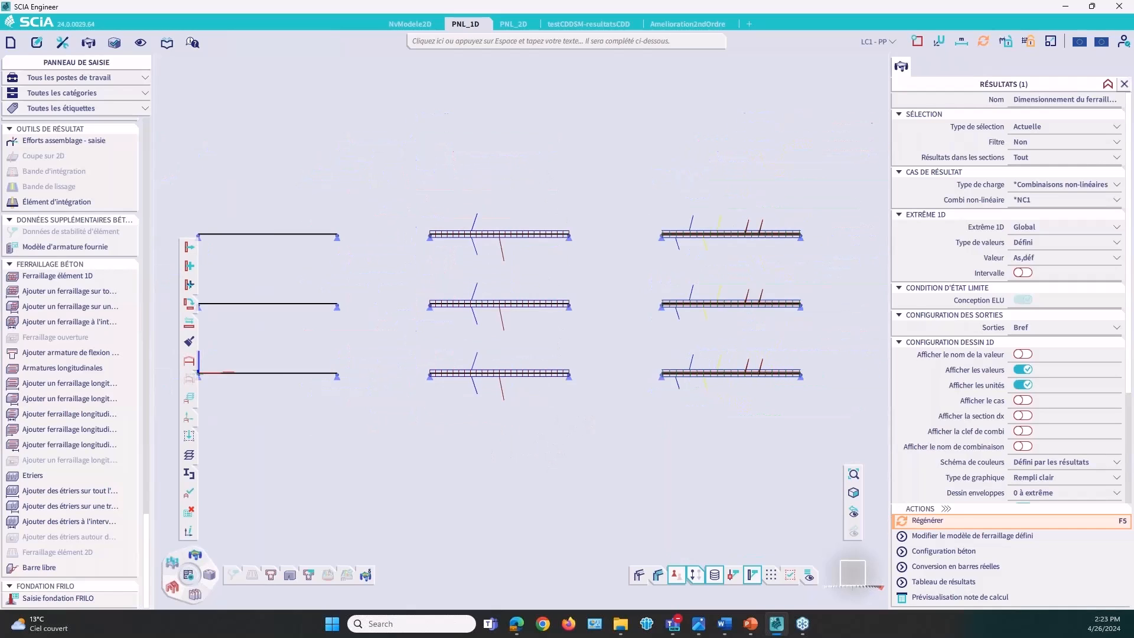
middle_click_drag(568, 453, 599, 423)
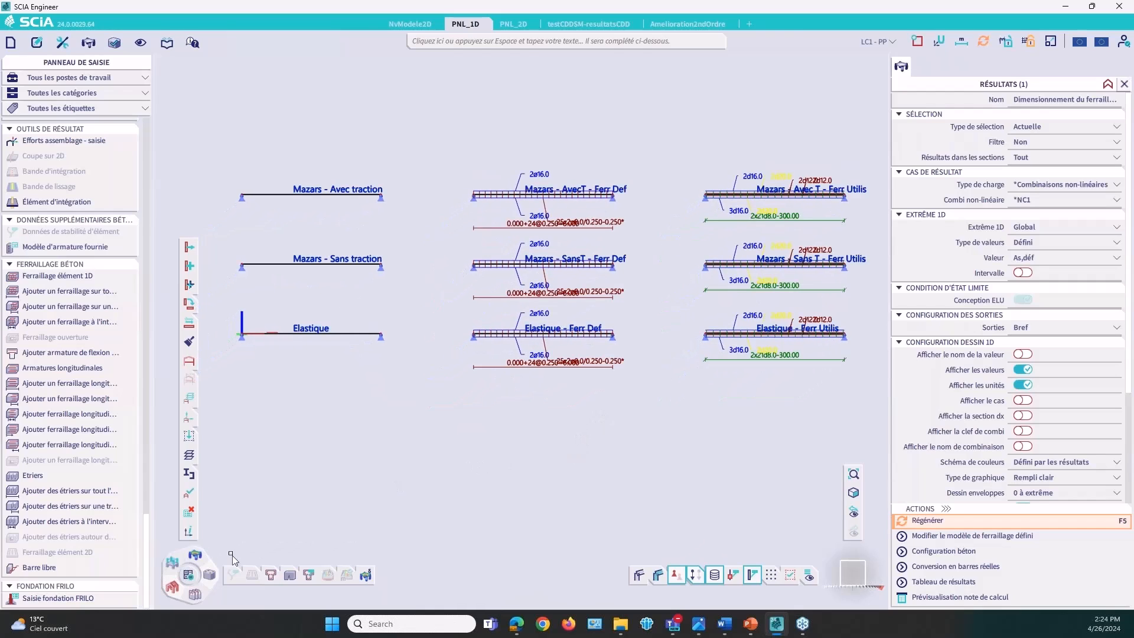
left_click(190, 577)
left_click(428, 449)
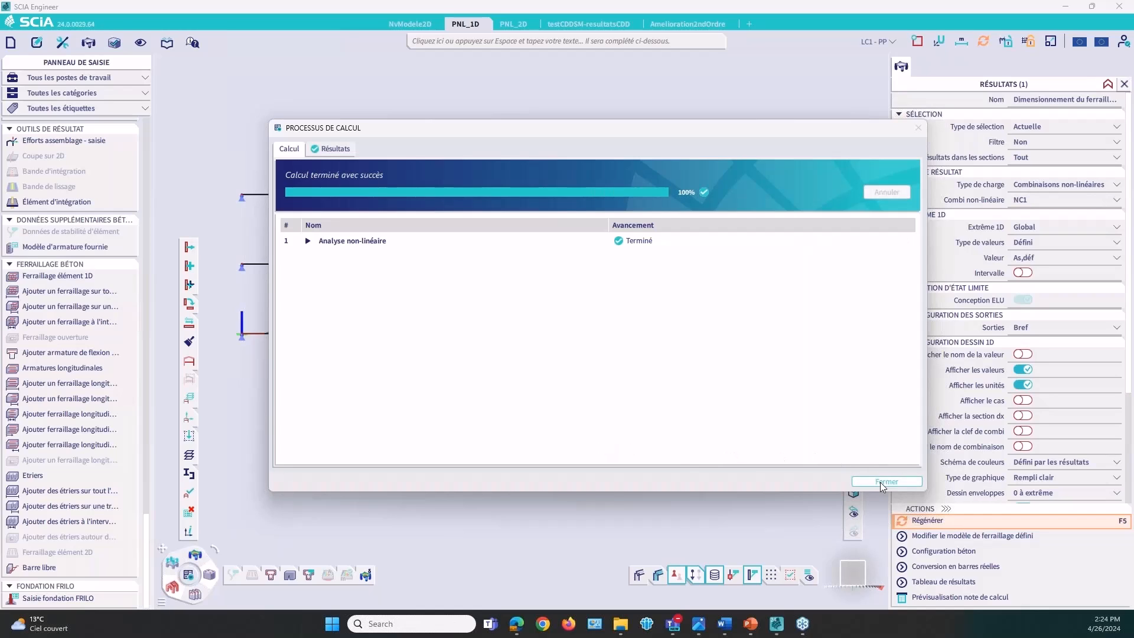
left_click(881, 483)
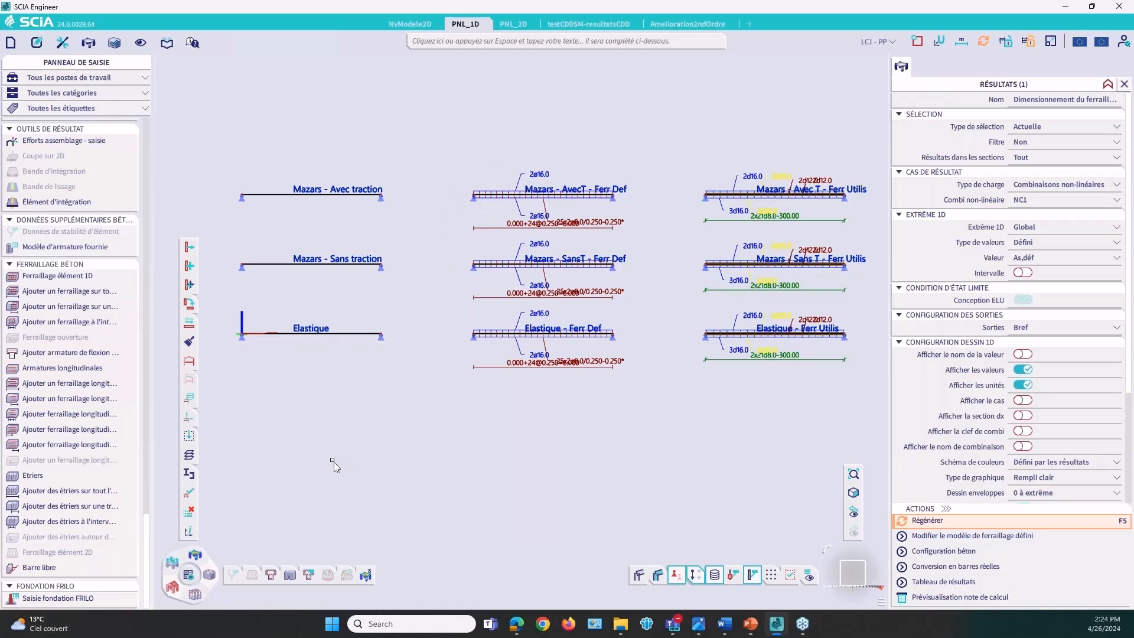
Step: Display the 3D displacements U_total of all nine beams for non-linear combination NC1 and compare the variants
left_click(201, 555)
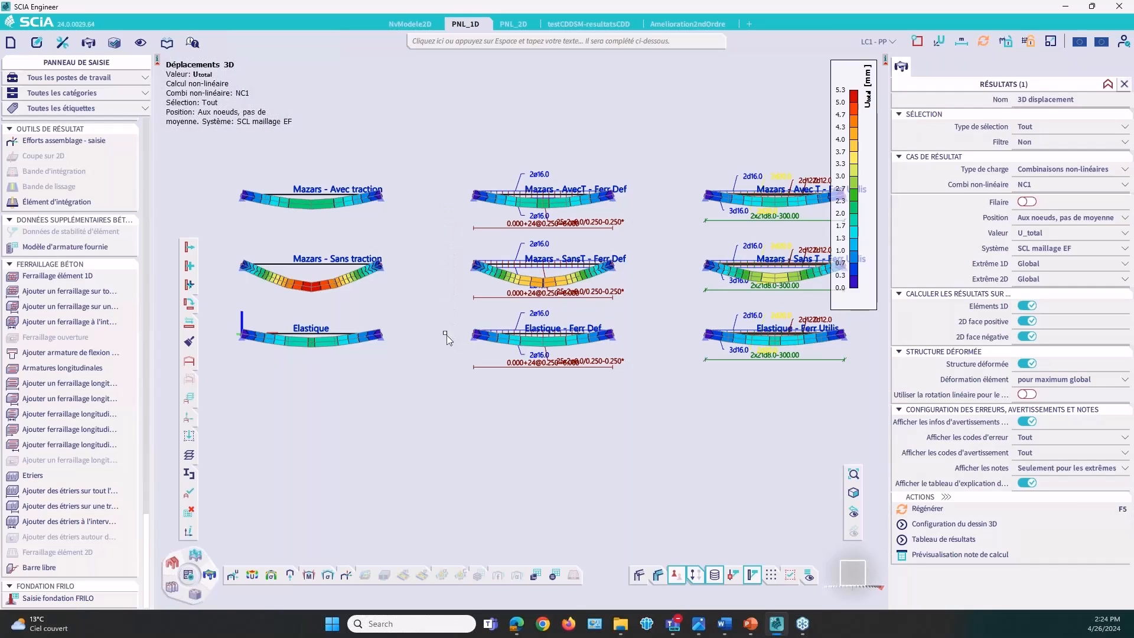
middle_click_drag(446, 361, 435, 354)
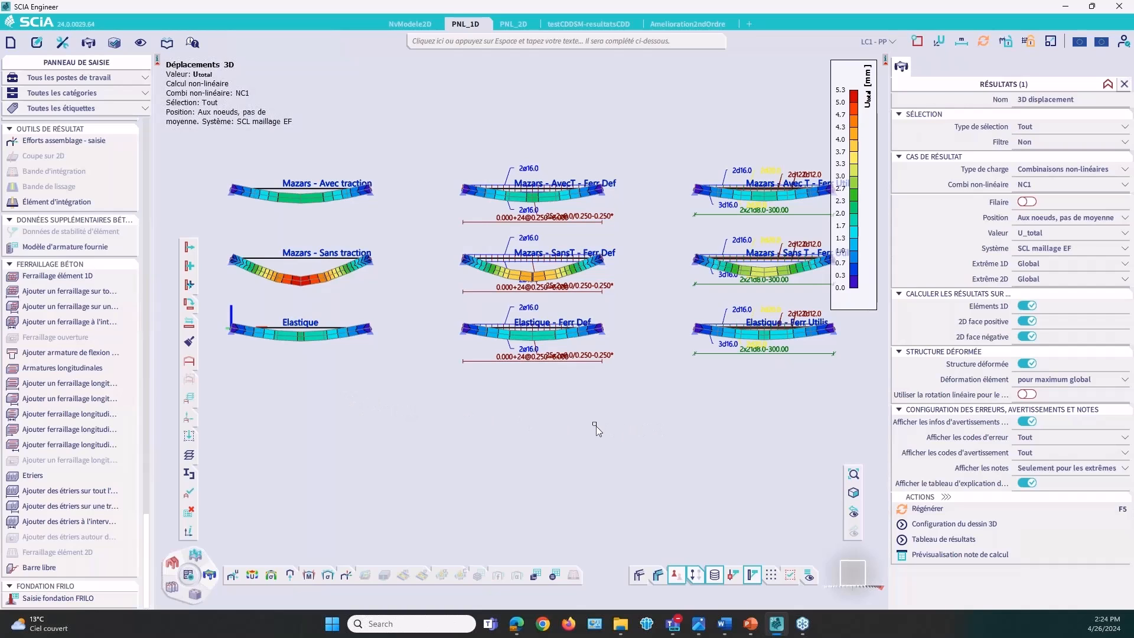
middle_click_drag(587, 434, 574, 445)
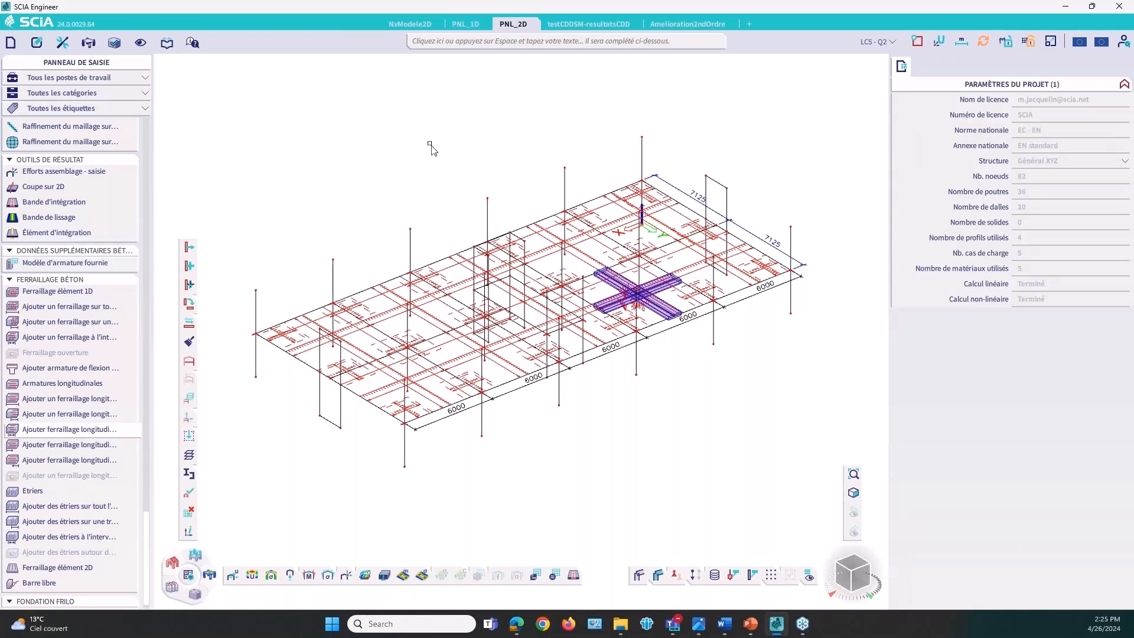
Step: Select the 2D reinforcement RR1 at the corner of the PNL_2D floor to examine its bar settings
left_click(588, 231)
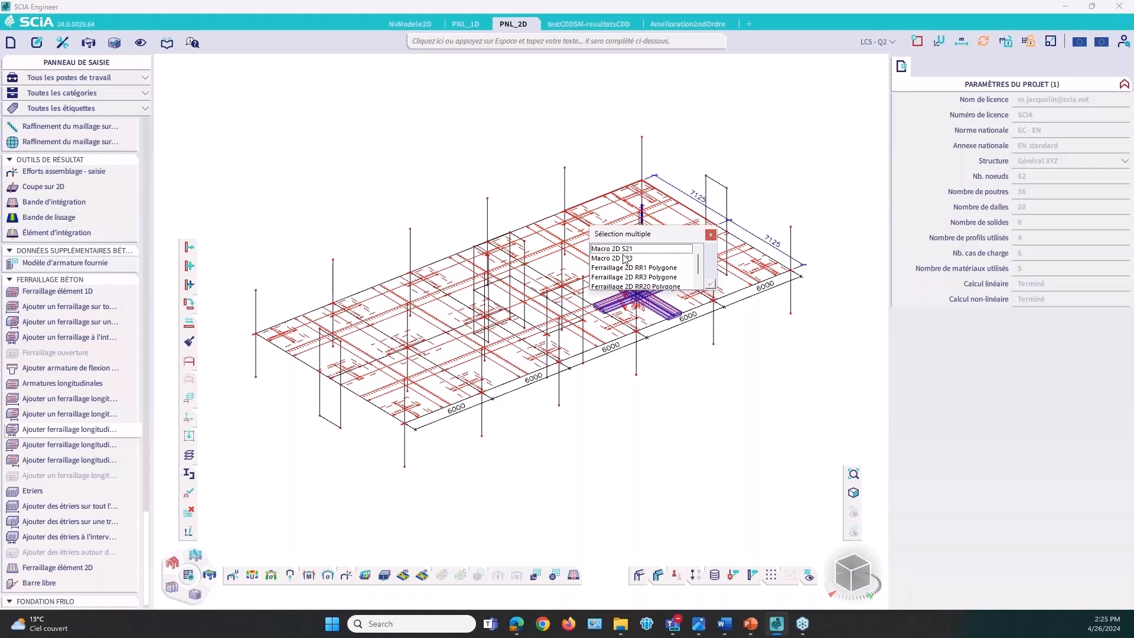
left_click(711, 284)
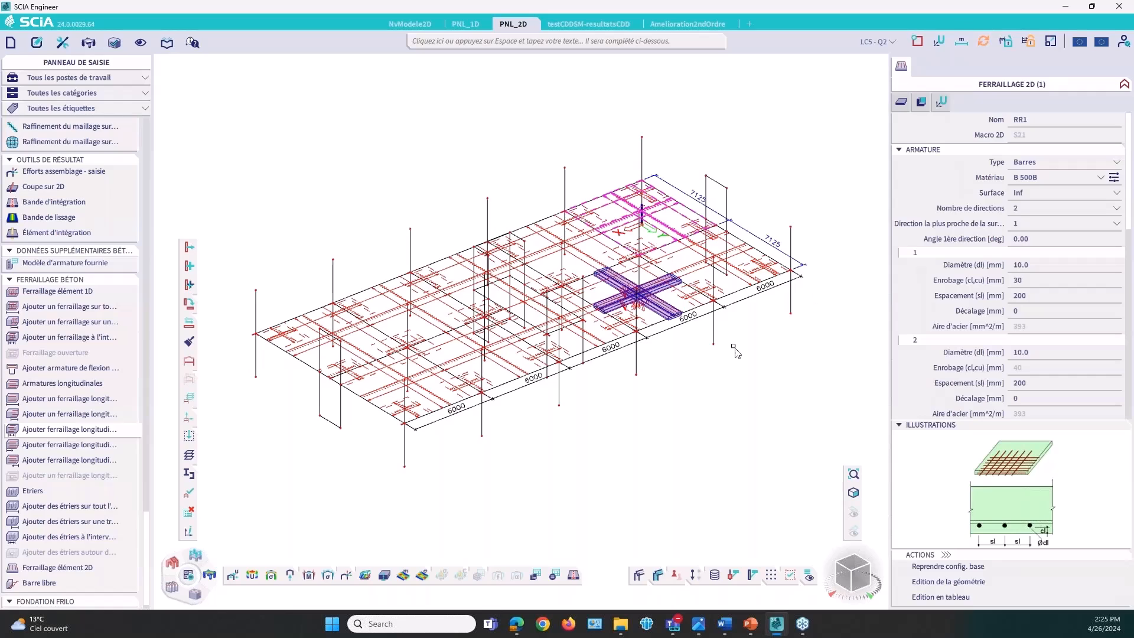
Step: Isolate the floor slabs by hiding all unselected members, and show them in plan view with the selection cleared
left_click(859, 577)
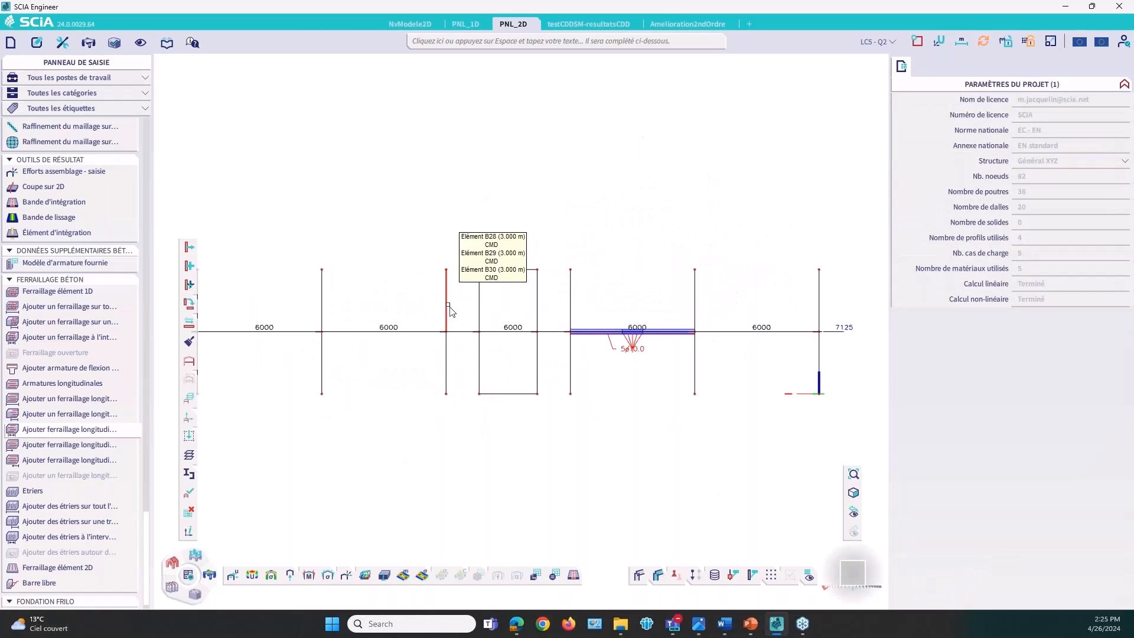
left_click_drag(265, 312, 708, 331)
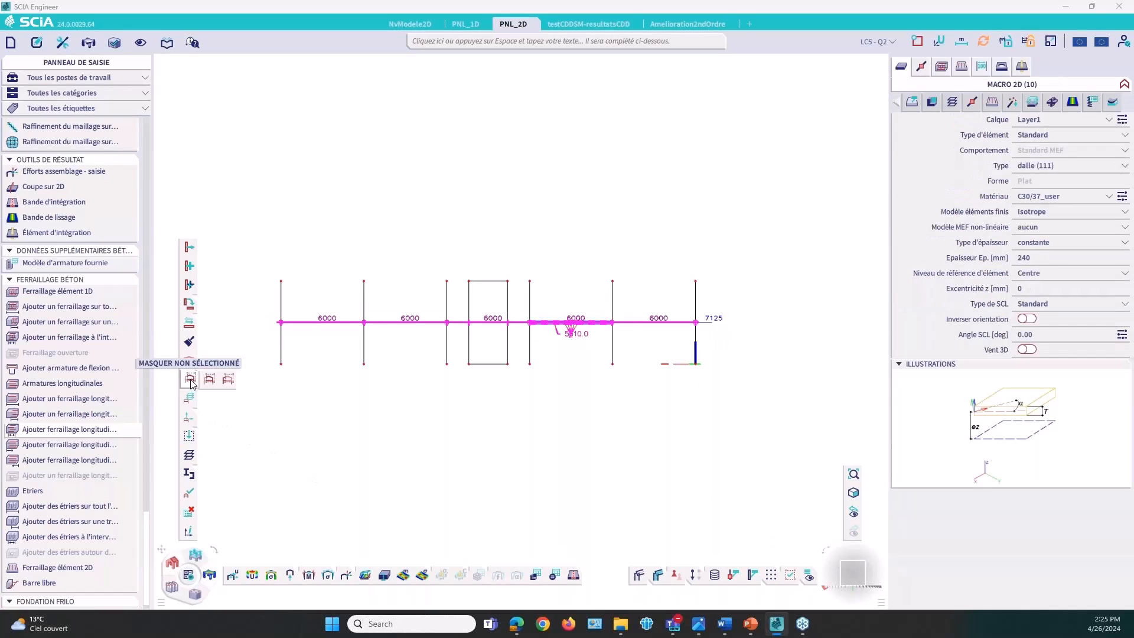
left_click(201, 381)
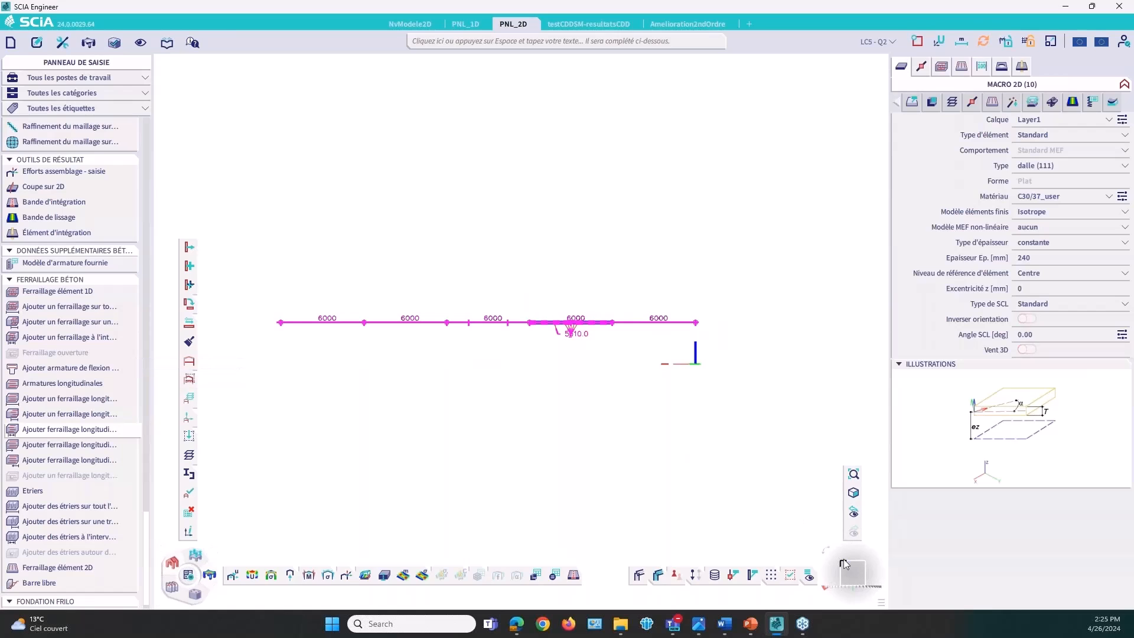
left_click(843, 580)
left_click(858, 572)
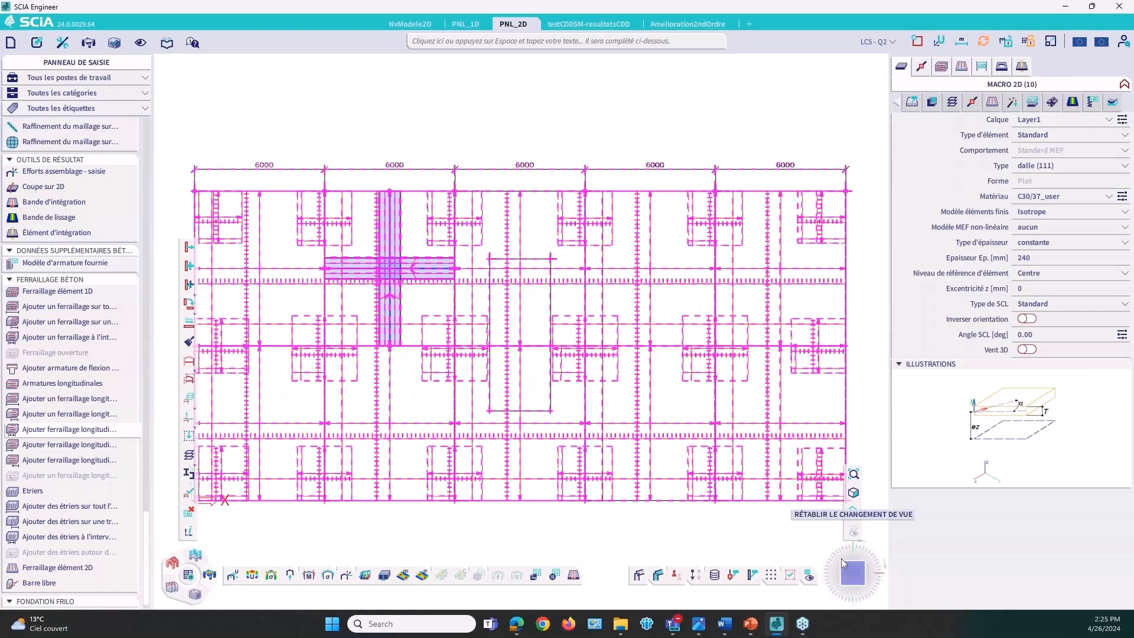
scroll(526, 284, "down", 2)
key("Escape")
scroll(527, 347, "up", 1)
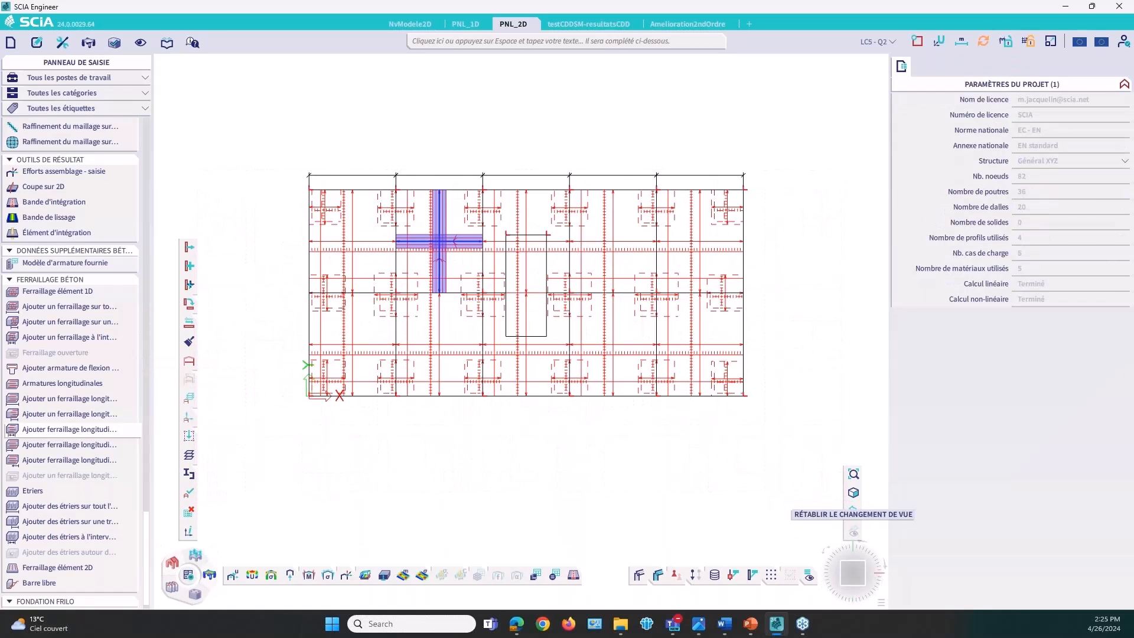
middle_click_drag(517, 348, 516, 315)
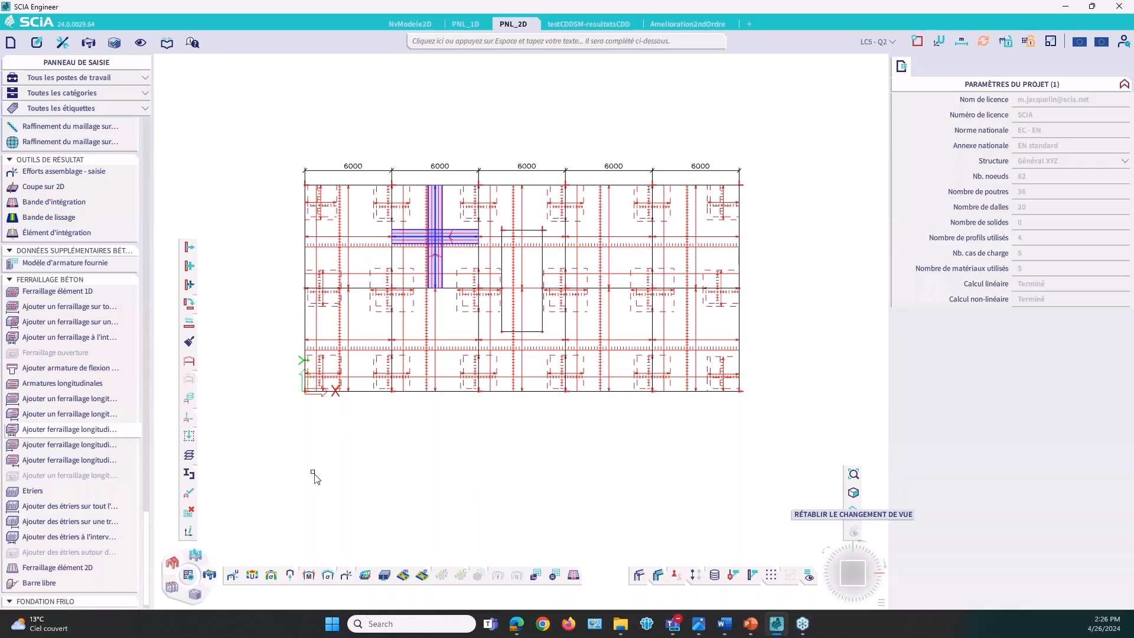
left_click(197, 590)
mouse_move(254, 574)
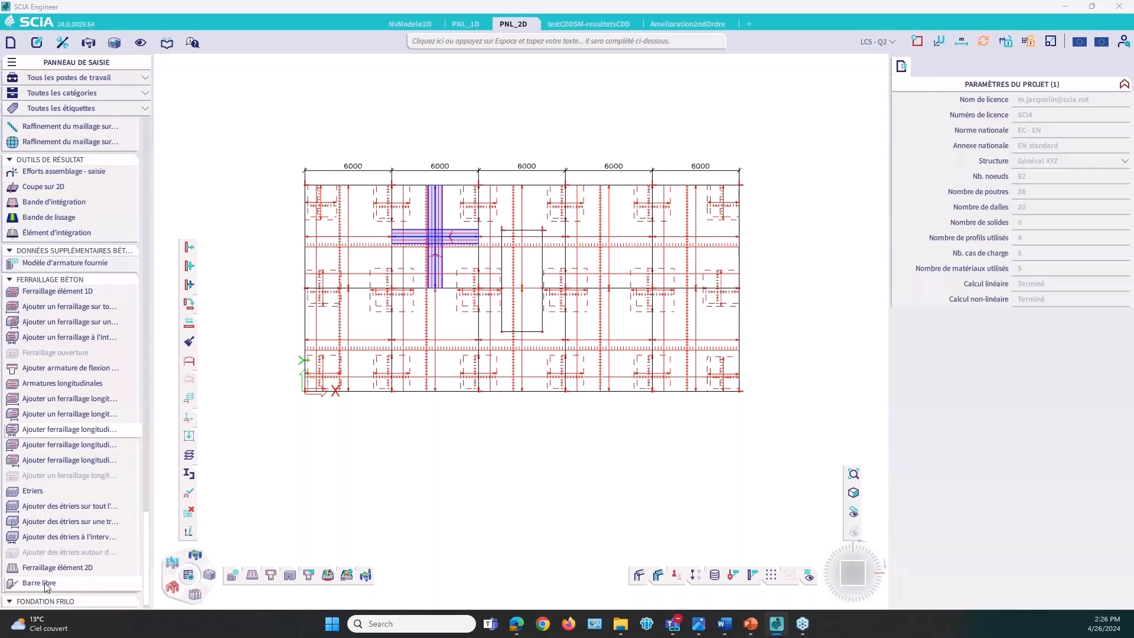
left_click(71, 585)
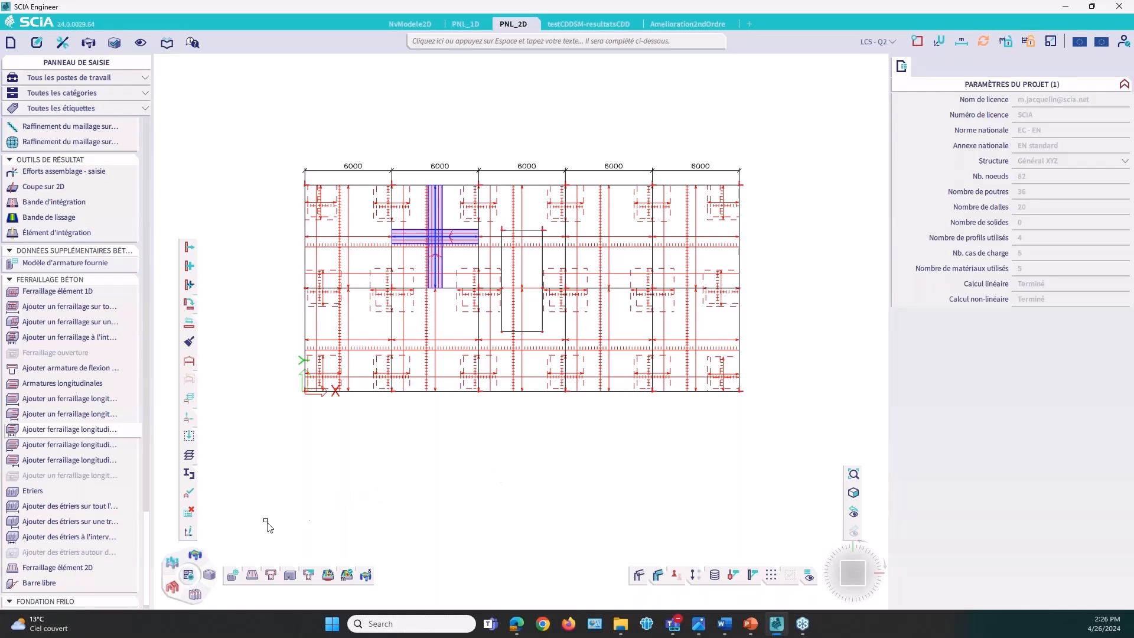
Step: Display the 3D displacements U_total of the Plate selection for linear combination CO1
left_click(195, 553)
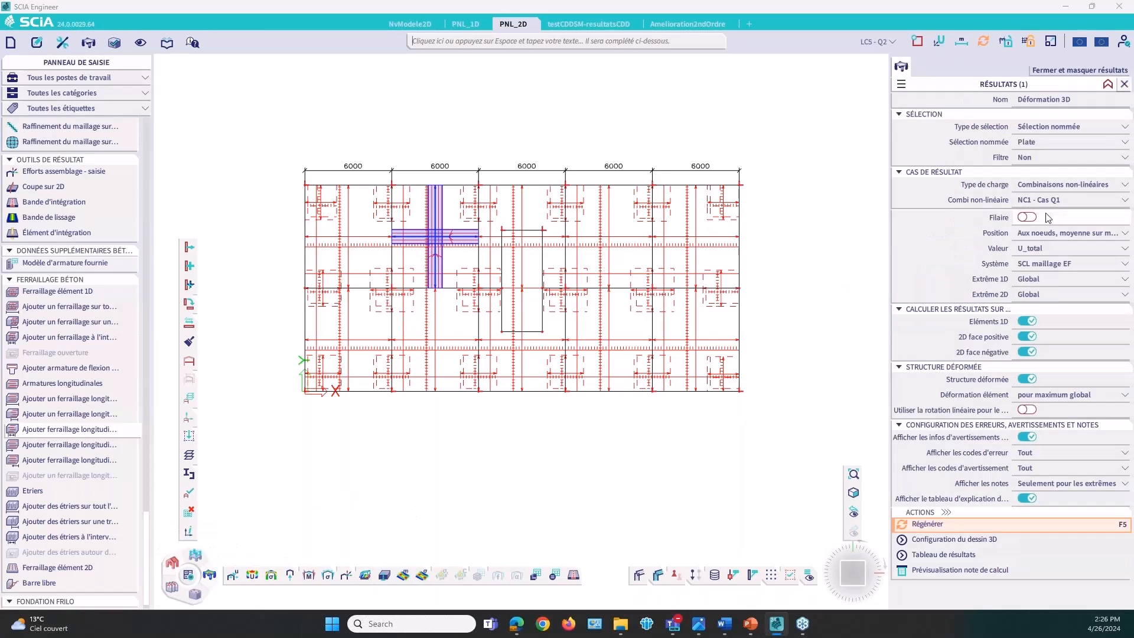
left_click(1058, 185)
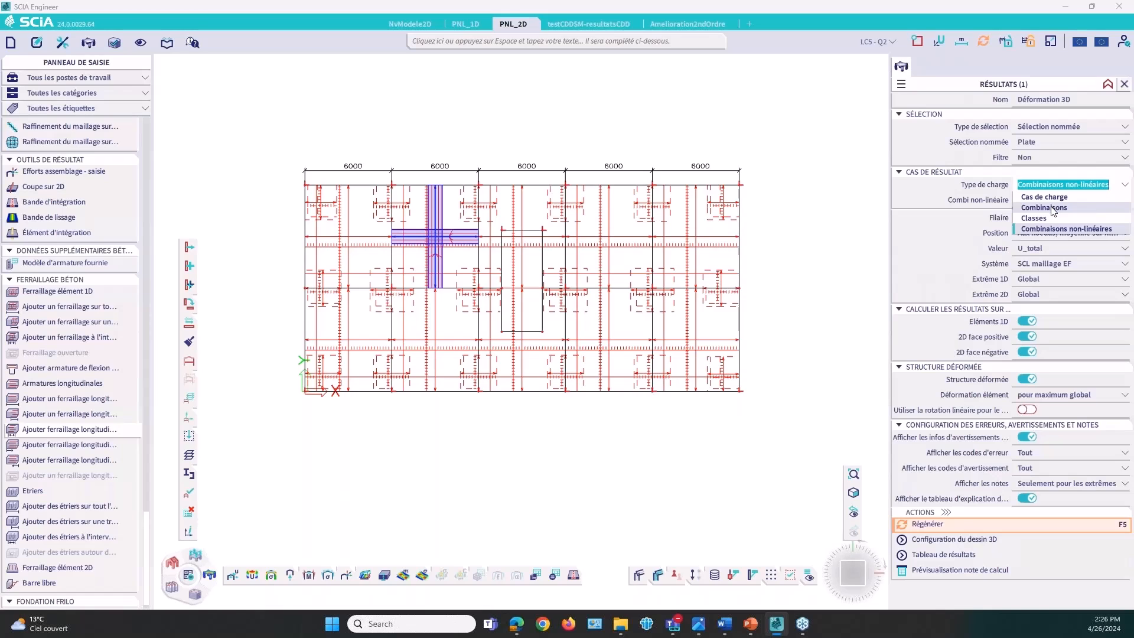
left_click(1048, 207)
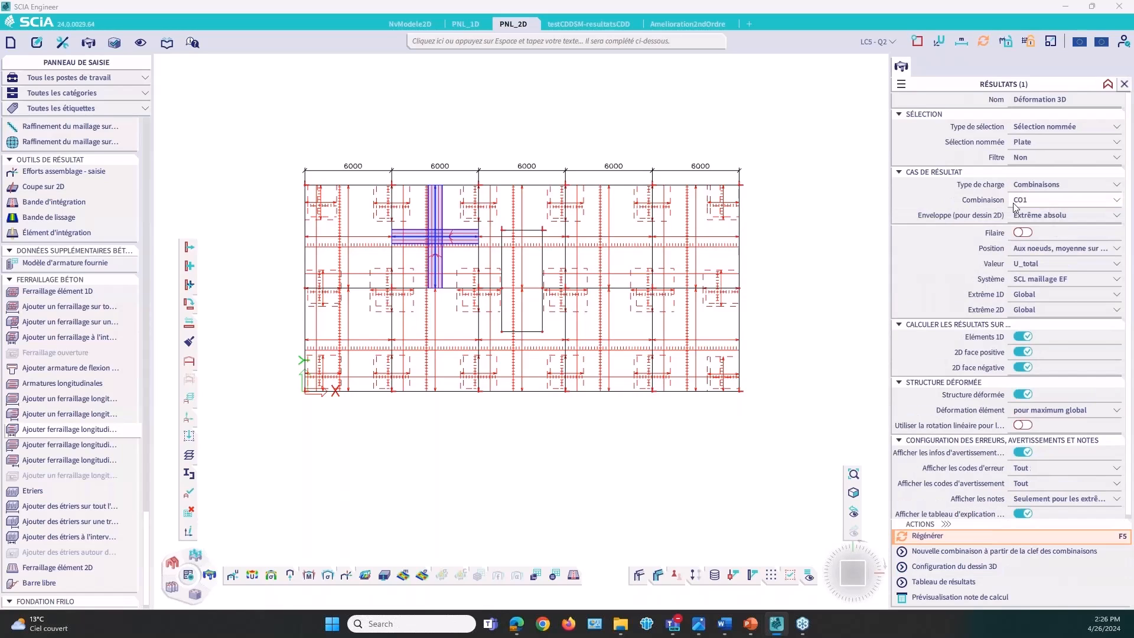
left_click(928, 536)
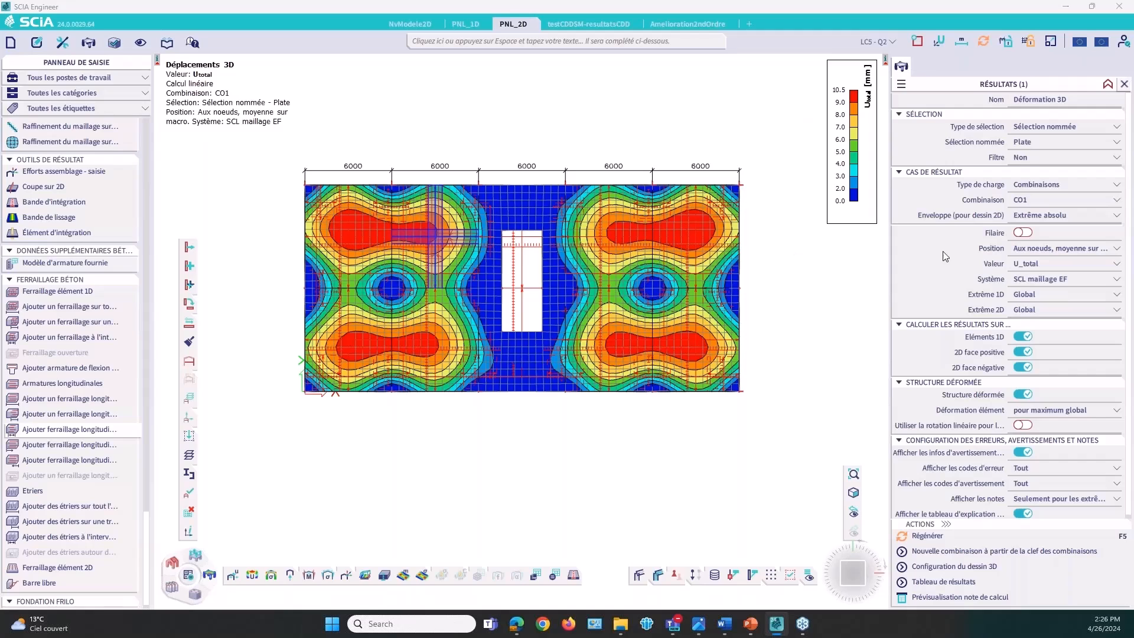
Step: Display the plate's 3D displacements for non-linear combination NC1 - Cas Q1
left_click(1039, 183)
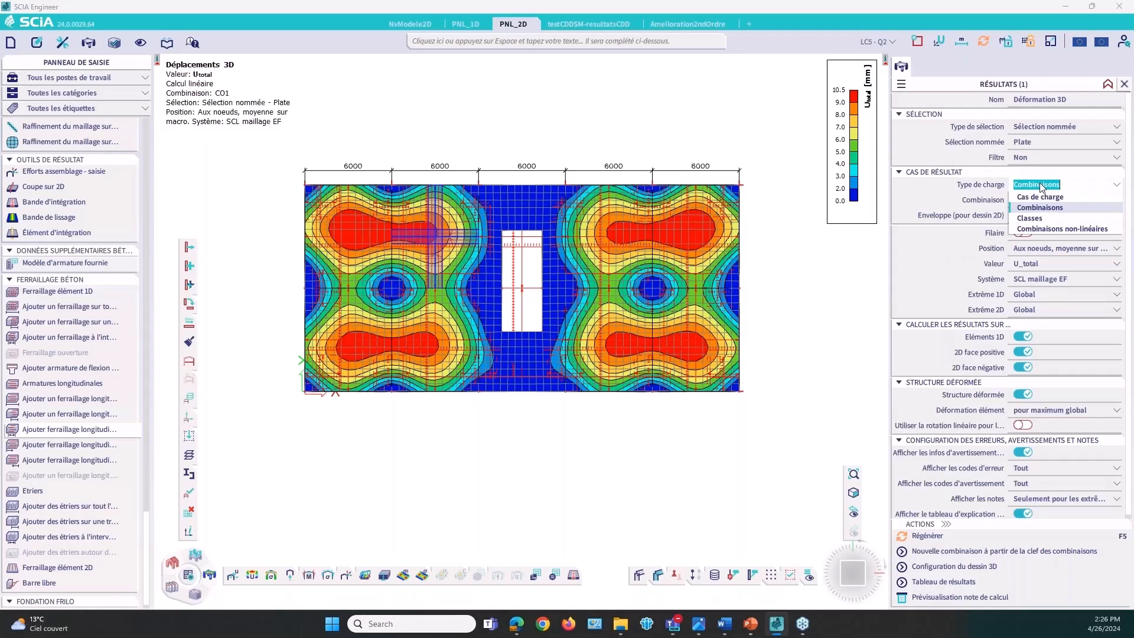
left_click(1072, 229)
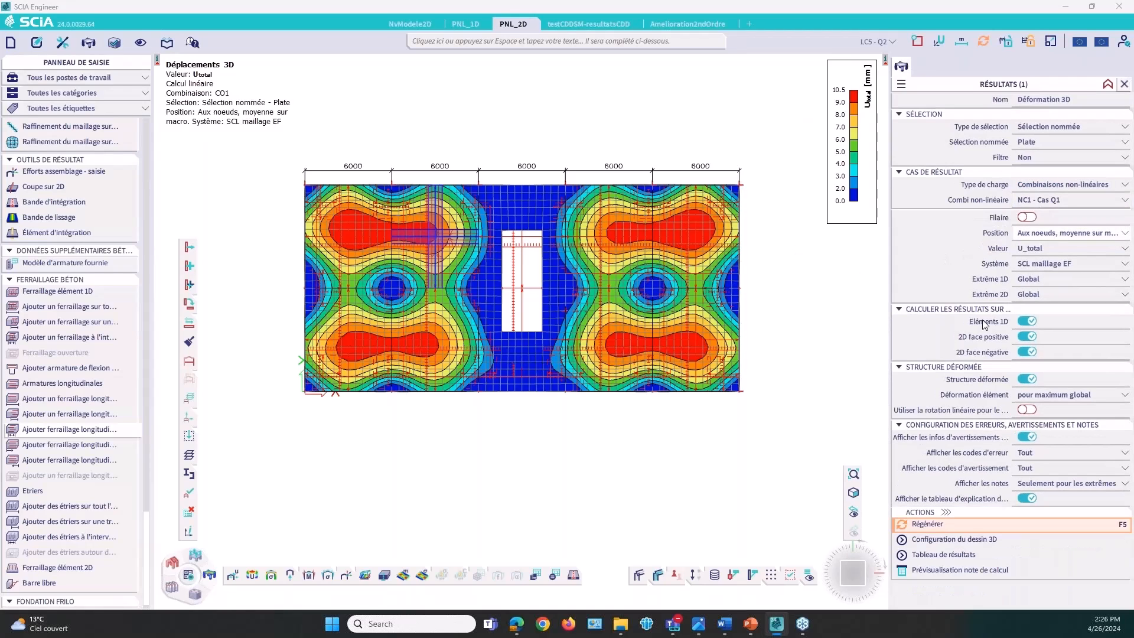
left_click(924, 521)
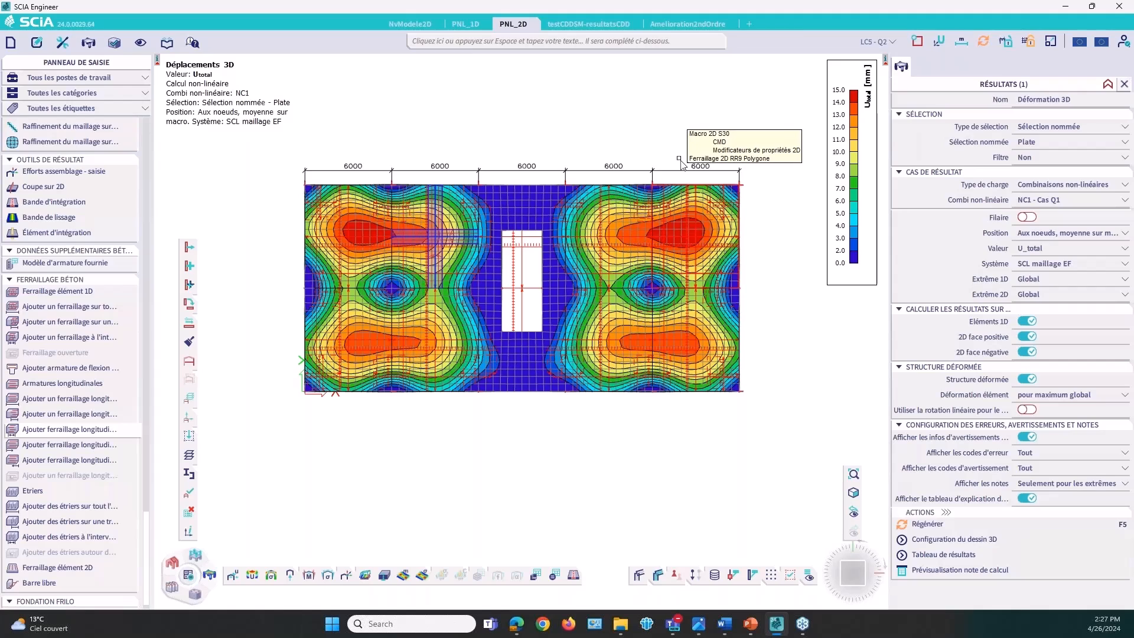
Step: Select slab S30, examine the non-linear behaviour settings of its C30/37_user material, and close the material library
left_click(677, 189)
left_click(712, 208)
left_click(800, 217)
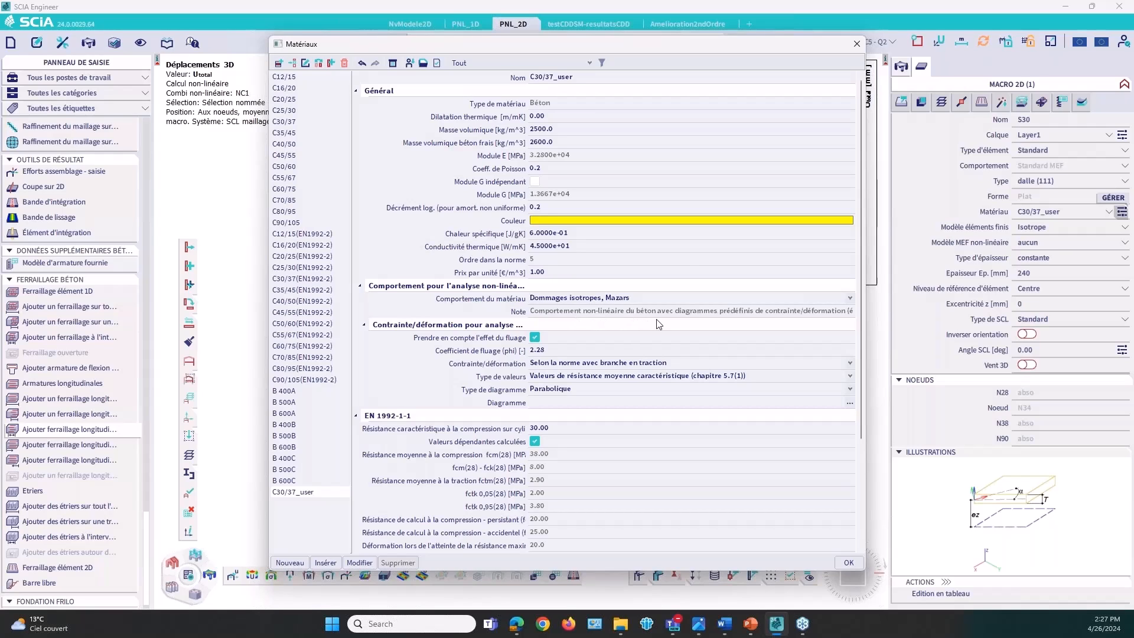
left_click(855, 43)
left_click(608, 133)
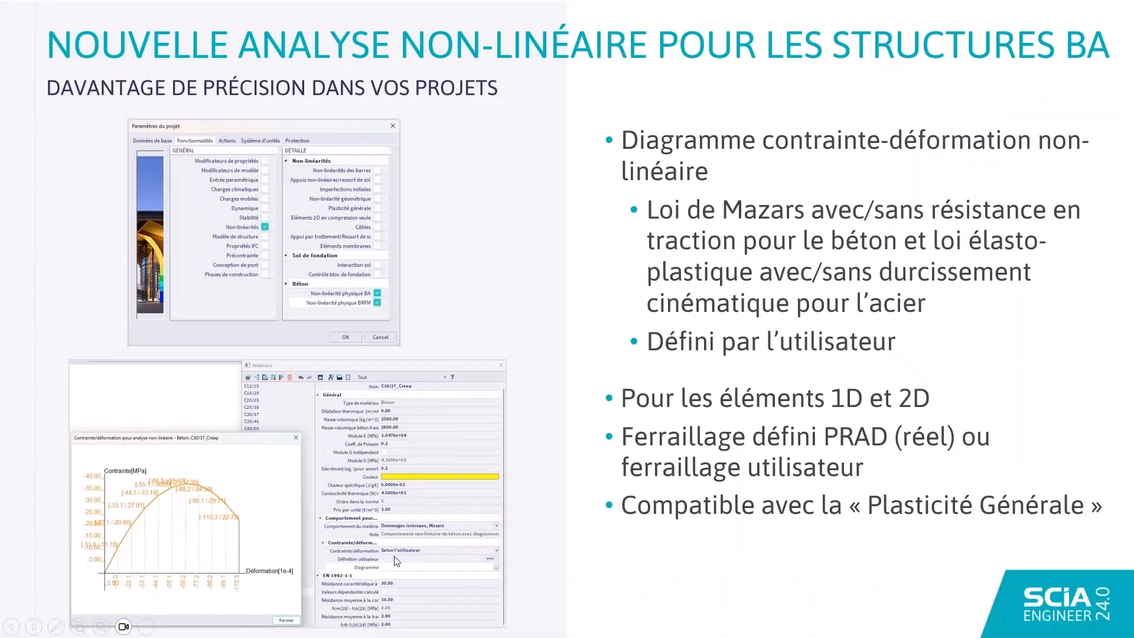
left_click(614, 562)
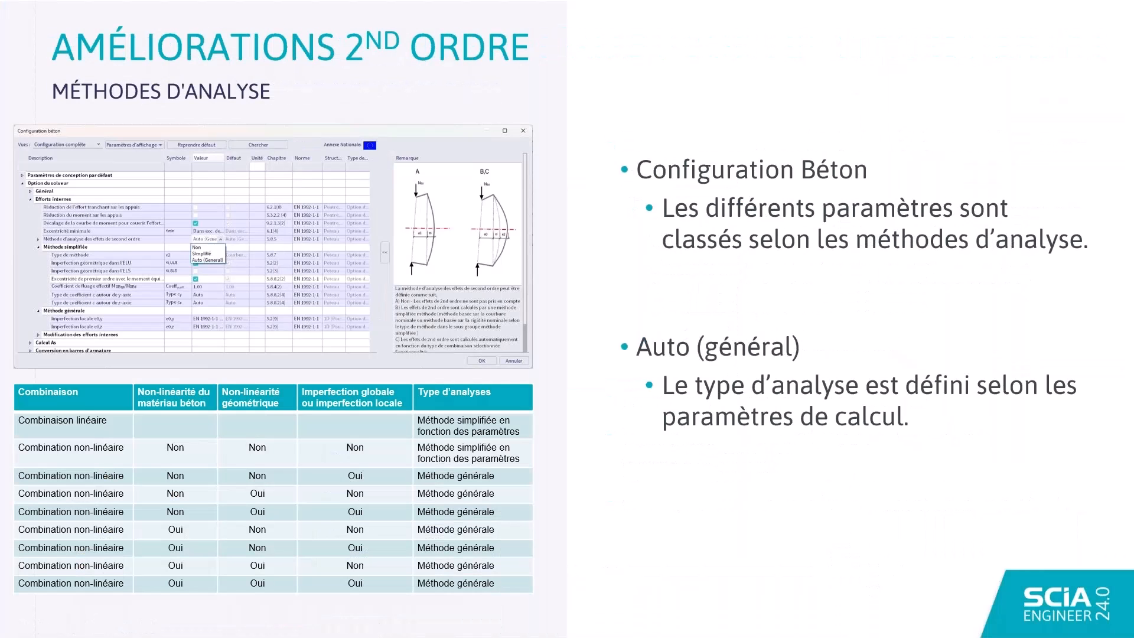